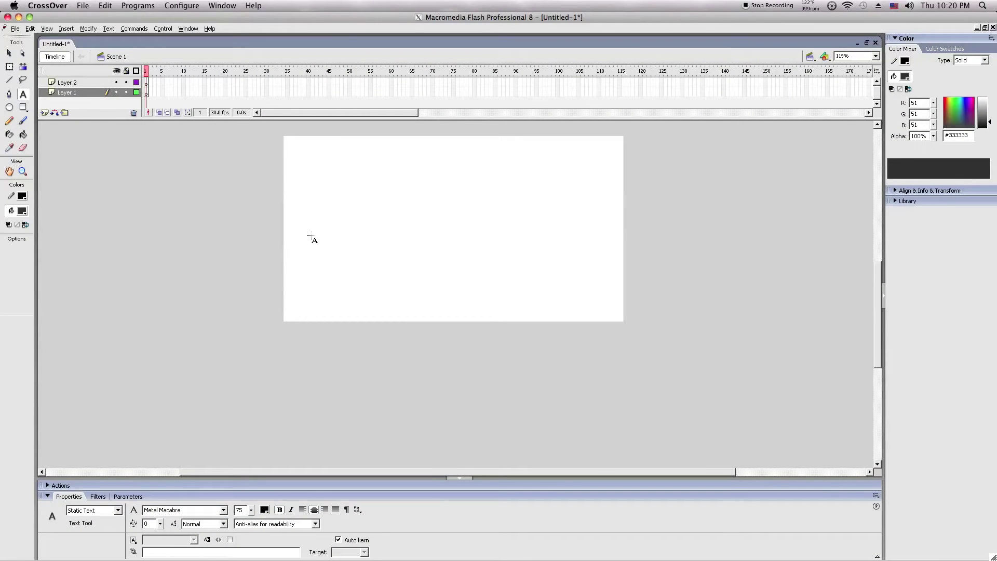
Type PLAY on the stage as static text in Metal Macabre at 75 pt
{"action": "scroll", "coordinate": [354, 294], "scroll_direction": "up", "scroll_amount": 3}
{"action": "scroll", "coordinate": [353, 293], "scroll_direction": "down", "scroll_amount": 2}
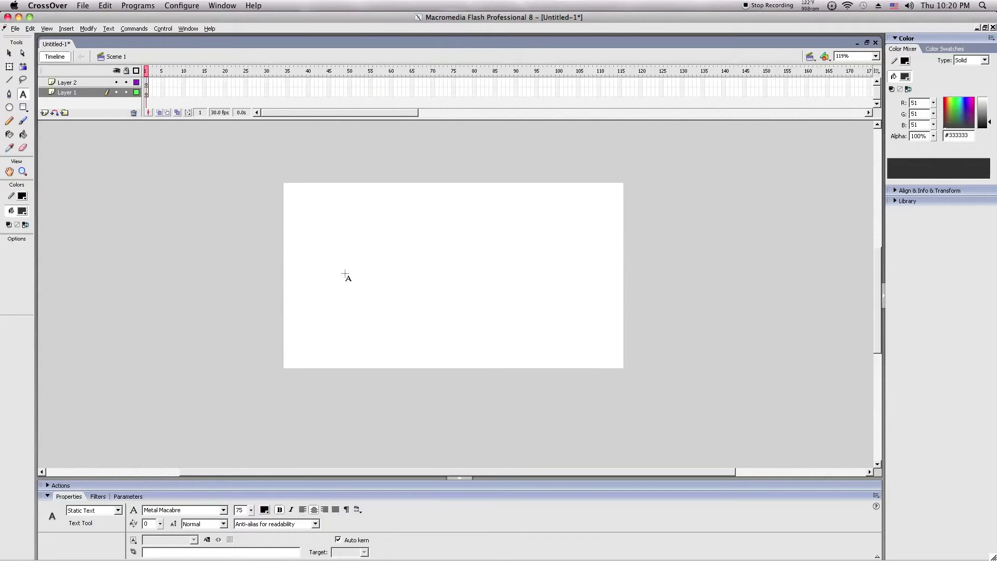
{"action": "left_click", "coordinate": [341, 288]}
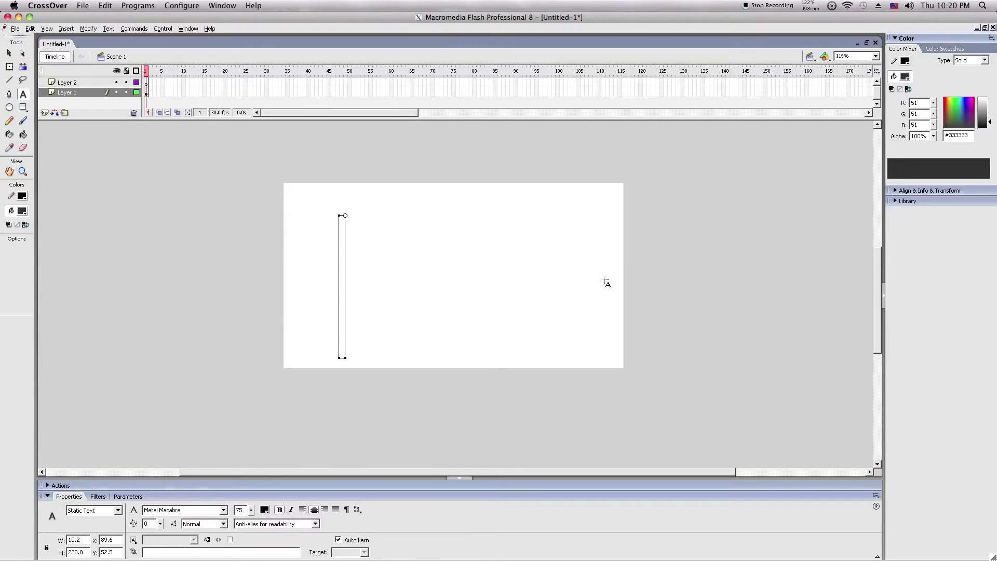
{"action": "type", "text": "PLAY"}
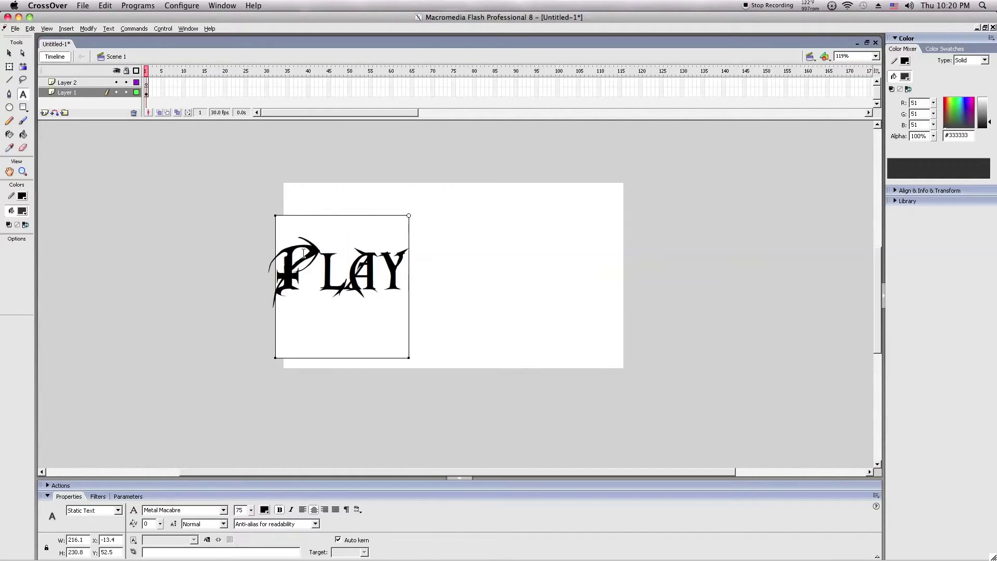
{"action": "left_click", "coordinate": [10, 68]}
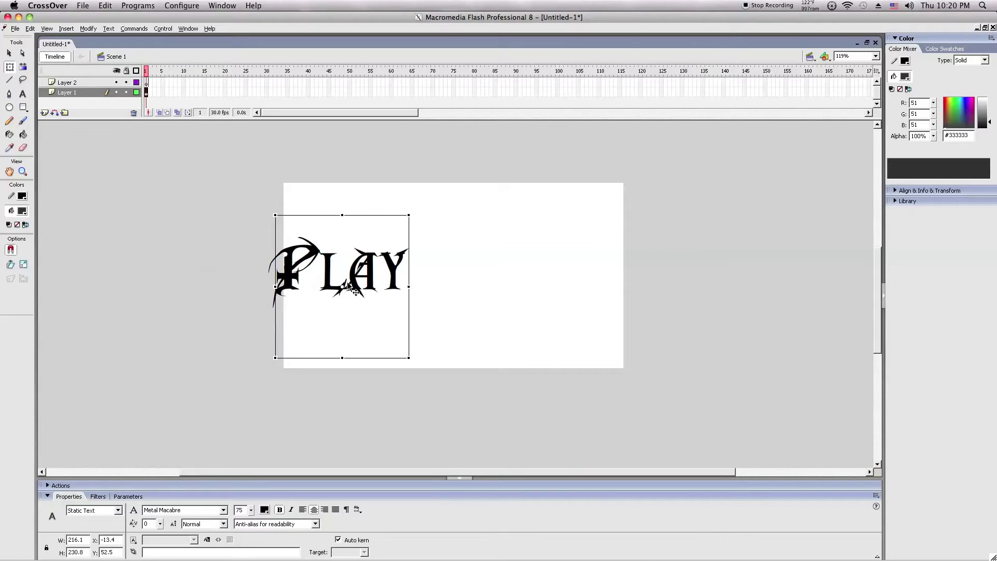
Resize the PLAY text to about 265.9 × 284.0 and move it near the stage centre
{"action": "mouse_move", "coordinate": [331, 283]}
{"action": "left_mouse_down"}
{"action": "mouse_move", "coordinate": [364, 269]}
{"action": "mouse_move", "coordinate": [350, 262]}
{"action": "mouse_move", "coordinate": [330, 283]}
{"action": "left_mouse_up"}
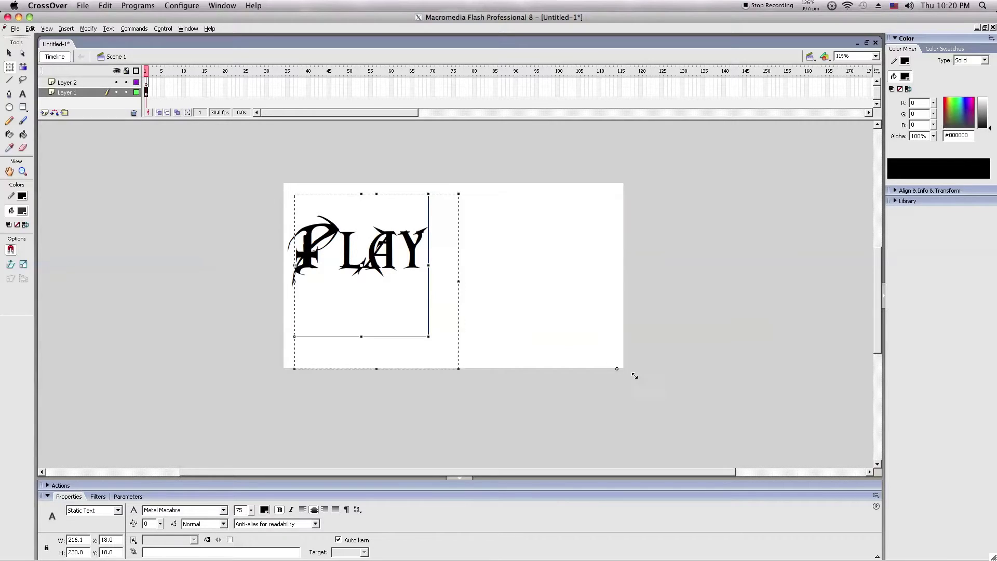
{"action": "left_click_drag", "start_coordinate": [635, 376], "coordinate": [833, 482]}
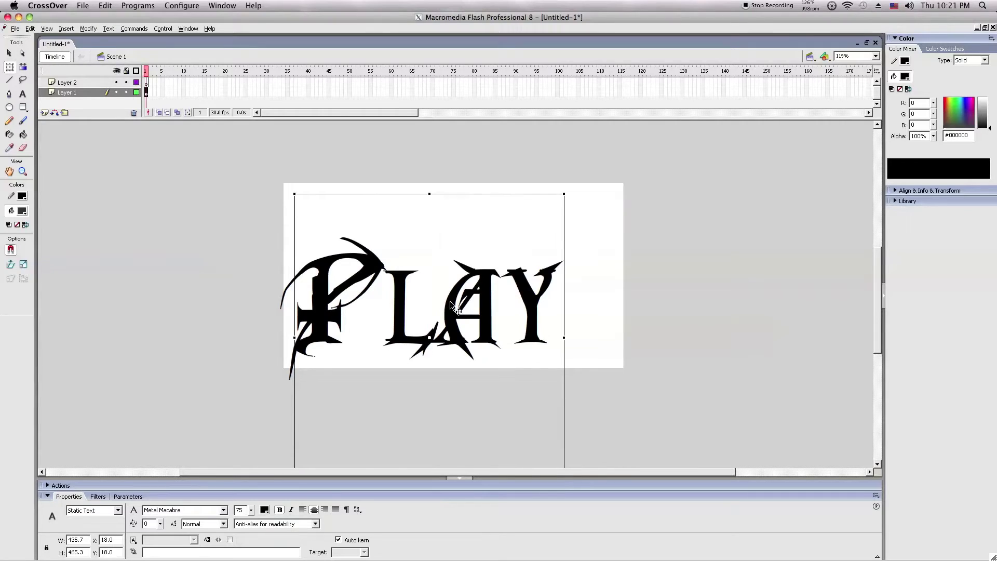
{"action": "left_click_drag", "start_coordinate": [450, 301], "coordinate": [482, 278]}
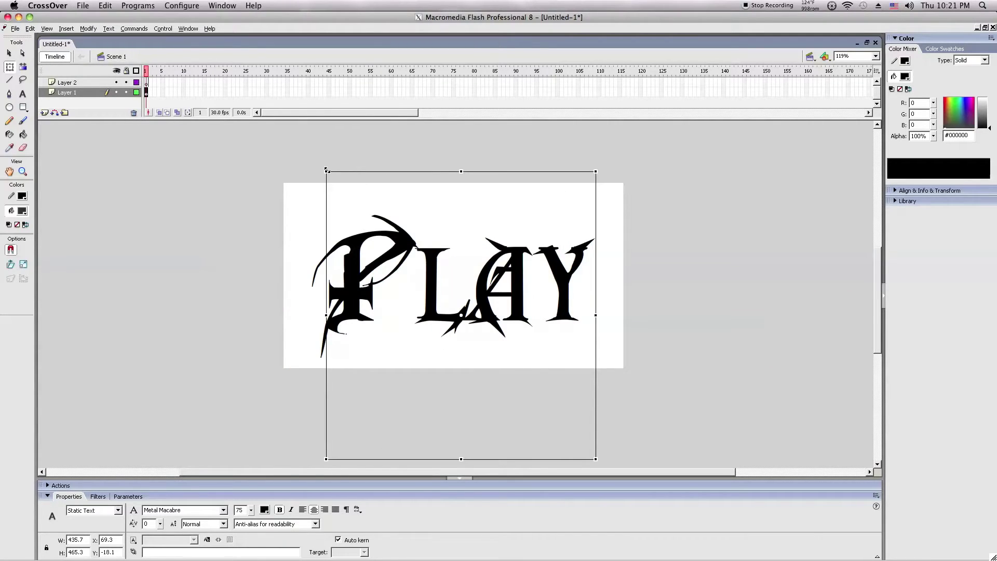
{"action": "left_click_drag", "start_coordinate": [327, 170], "coordinate": [343, 186]}
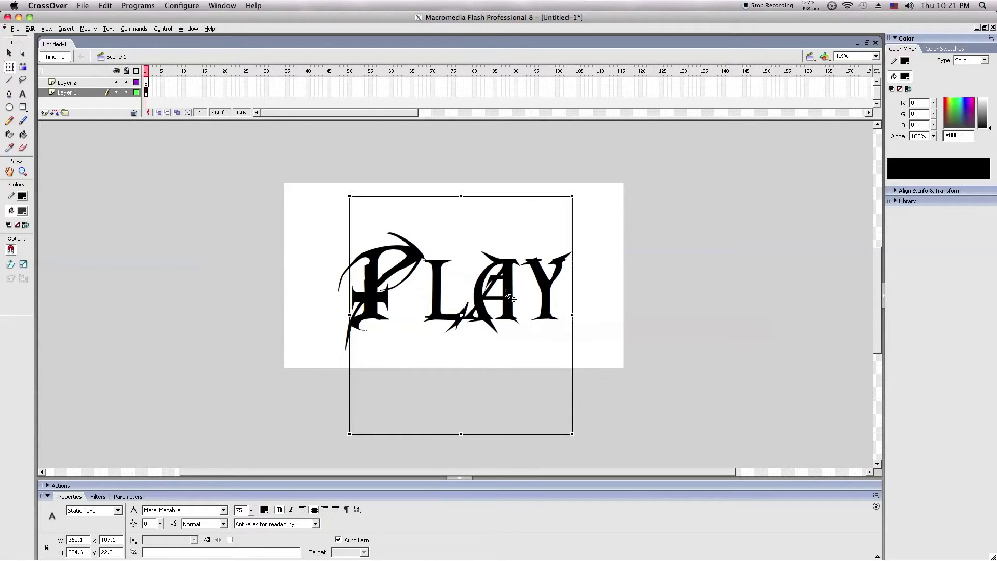
{"action": "left_click_drag", "start_coordinate": [498, 286], "coordinate": [503, 283]}
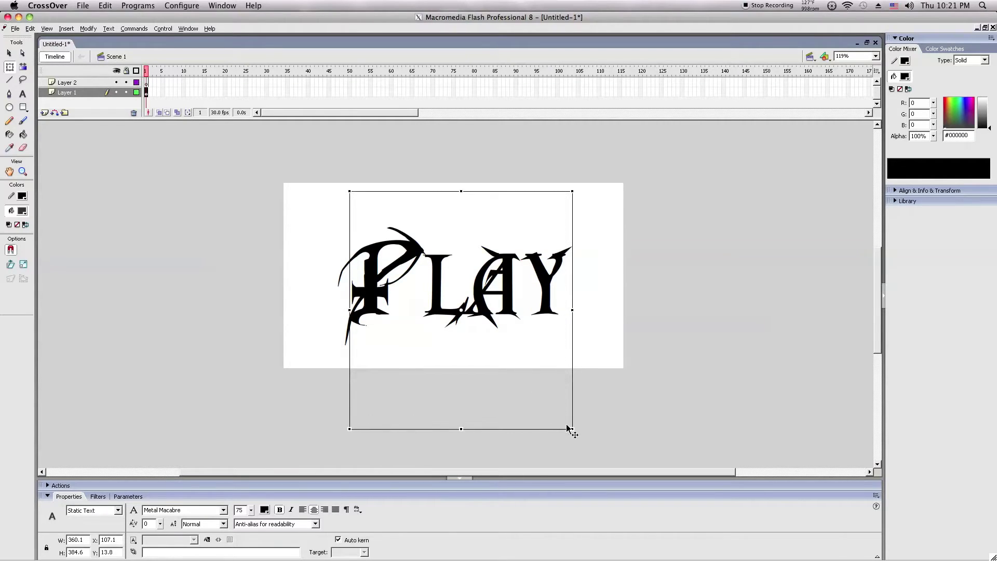
{"action": "left_click_drag", "start_coordinate": [563, 429], "coordinate": [461, 262]}
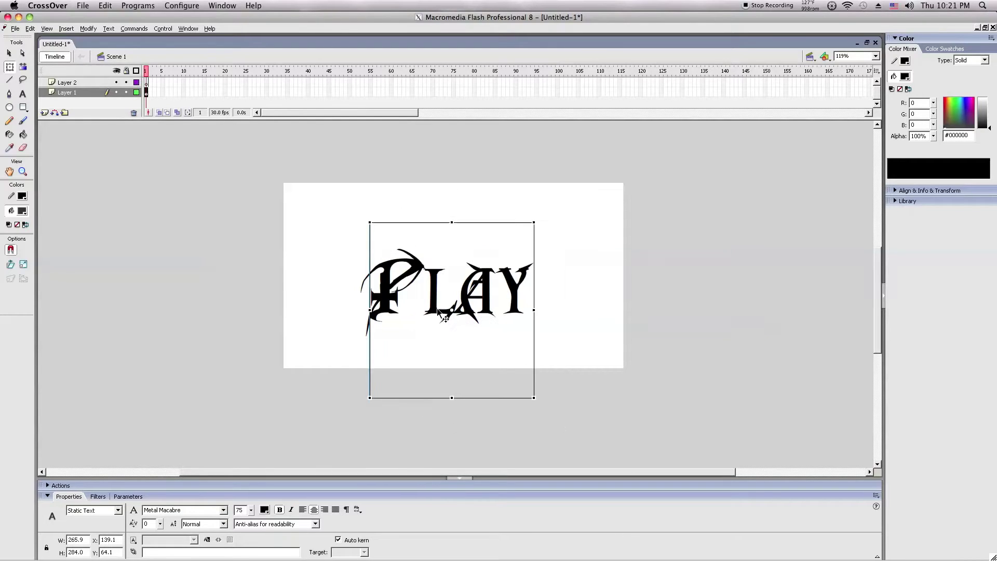
{"action": "left_click_drag", "start_coordinate": [438, 309], "coordinate": [428, 268]}
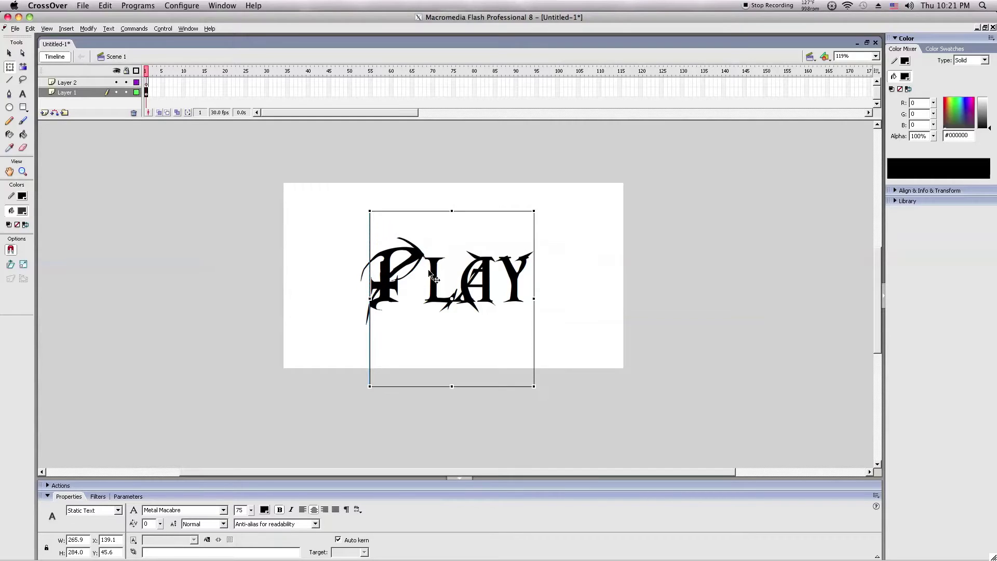
Convert the PLAY text into a Button symbol named Symbol 1
{"action": "right_click", "coordinate": [434, 266]}
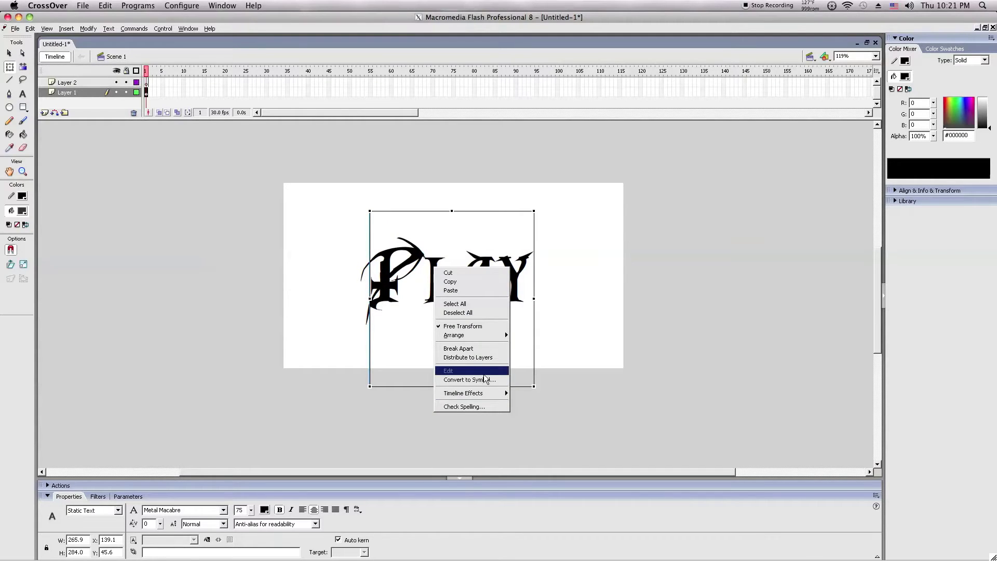
{"action": "left_click", "coordinate": [483, 380]}
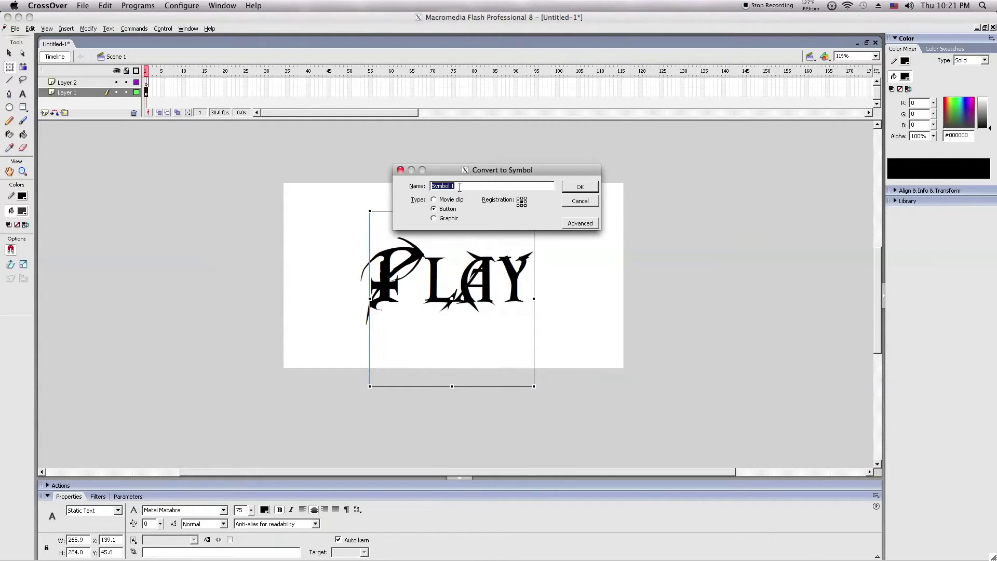
{"action": "left_click", "coordinate": [452, 200]}
{"action": "left_click", "coordinate": [447, 209]}
{"action": "left_click", "coordinate": [580, 187]}
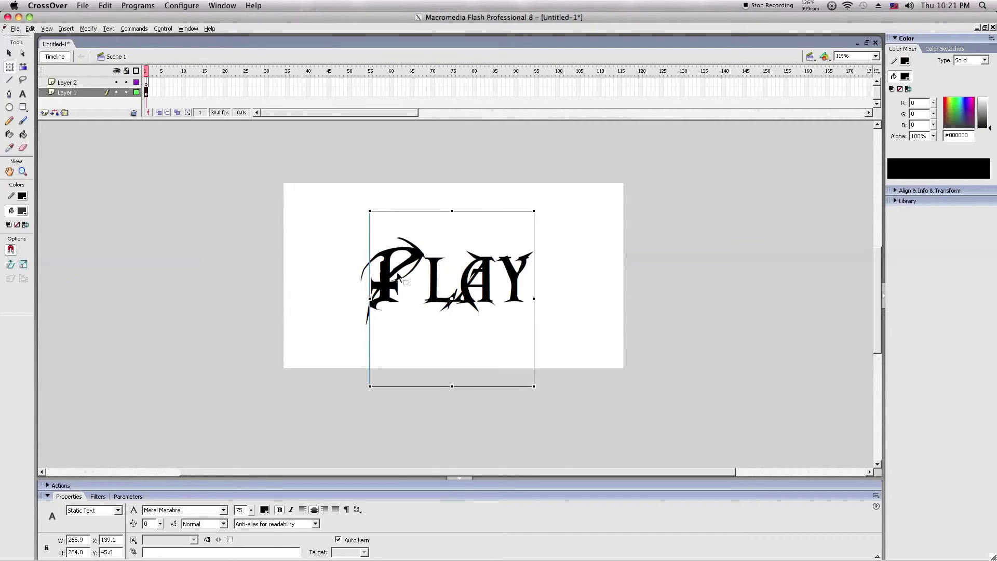
{"action": "double_click", "coordinate": [388, 279]}
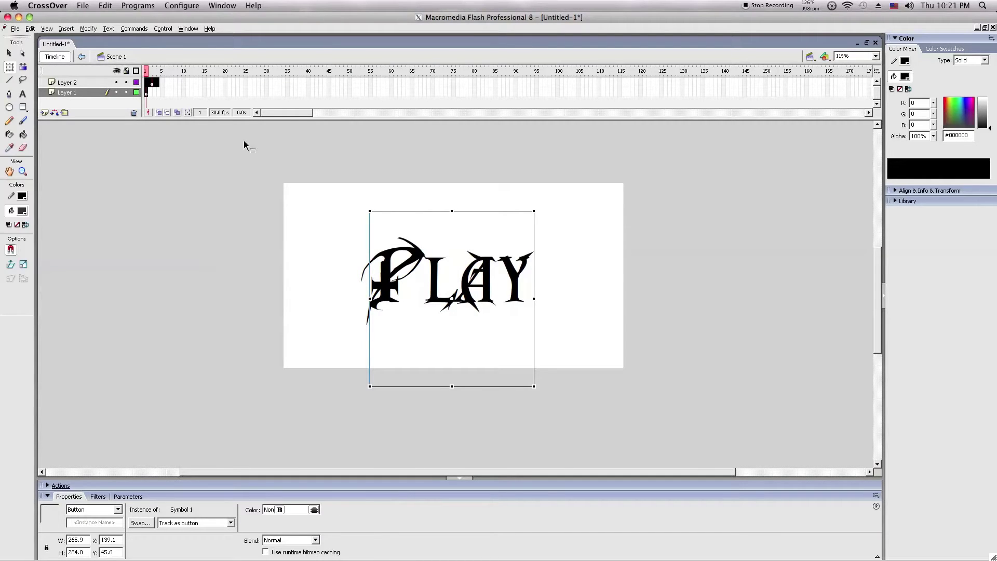
Add Layer 2 above Layer 1 inside Symbol 1 and select both layers' Over frames
{"action": "right_click", "coordinate": [88, 85]}
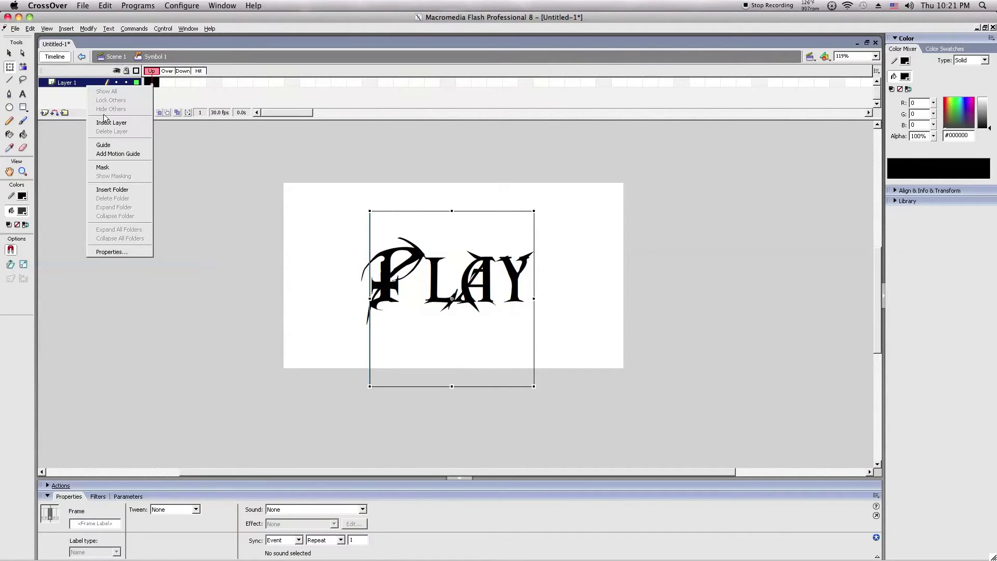
{"action": "left_click", "coordinate": [108, 125]}
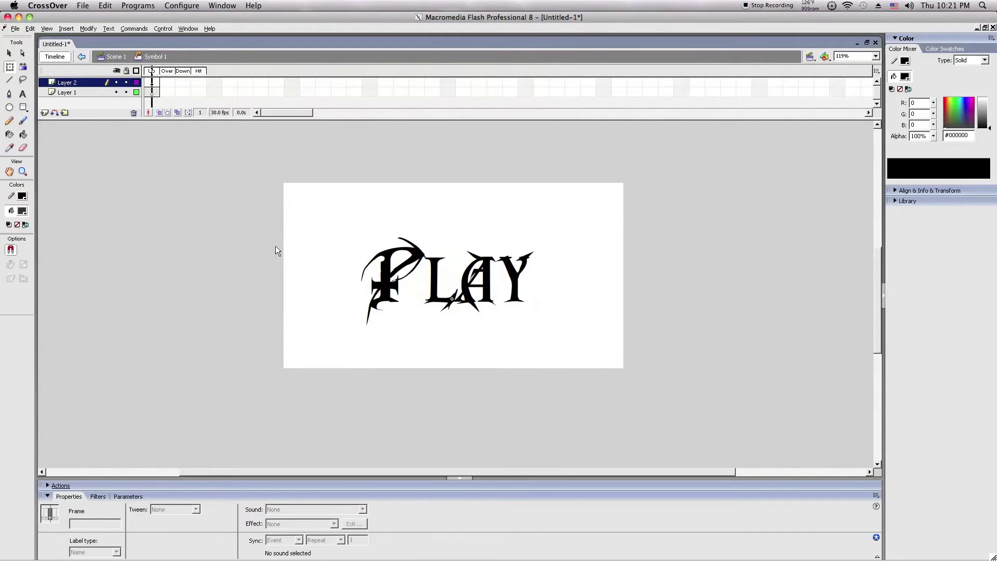
{"action": "left_click_drag", "start_coordinate": [318, 274], "coordinate": [321, 215]}
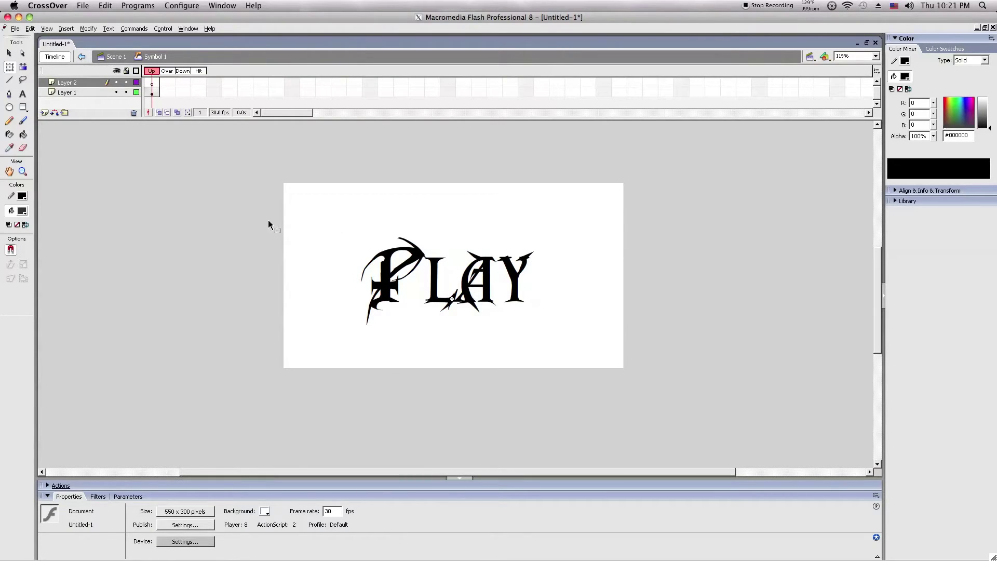
{"action": "left_click", "coordinate": [169, 84]}
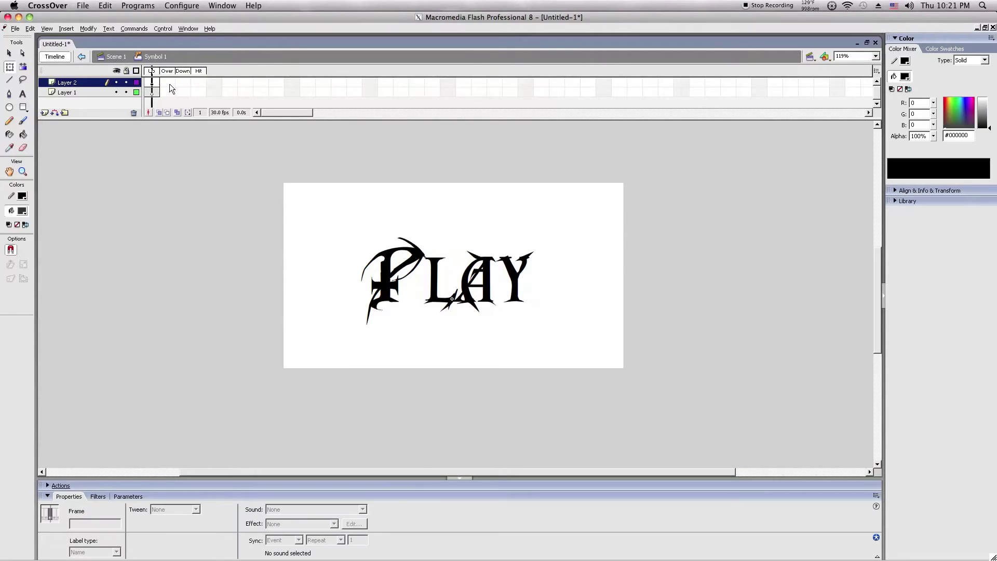
{"action": "left_click_drag", "start_coordinate": [165, 83], "coordinate": [169, 94]}
{"action": "right_click", "coordinate": [169, 97]}
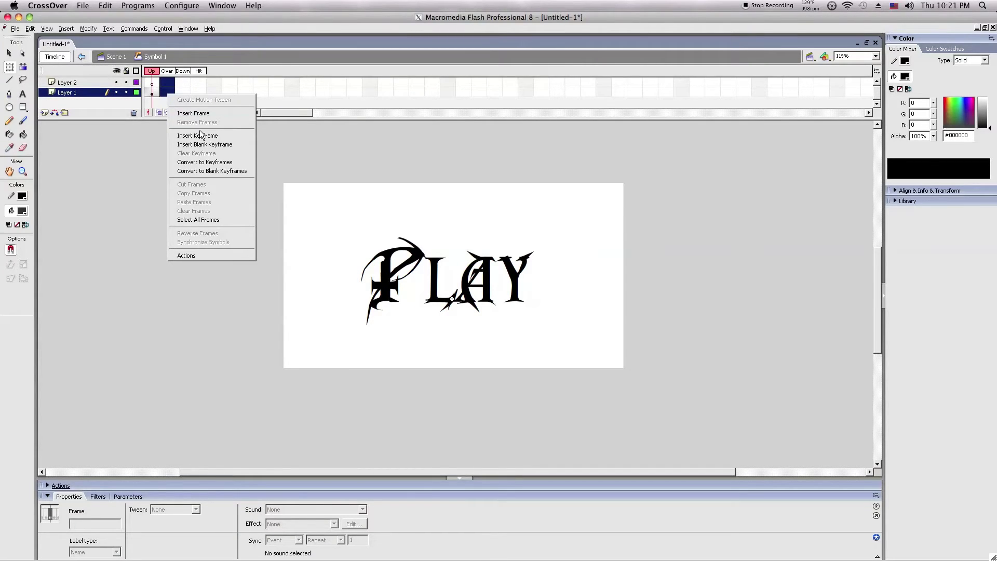
Add Over-state keyframes and enlarge PLAY to 343.1 × 366.4
{"action": "left_click", "coordinate": [201, 135]}
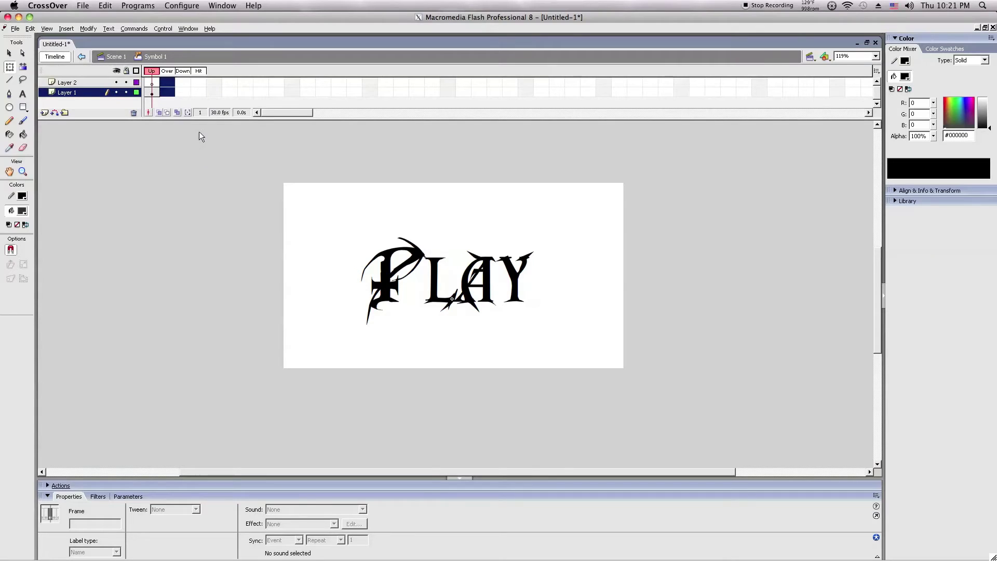
{"action": "left_click", "coordinate": [10, 67]}
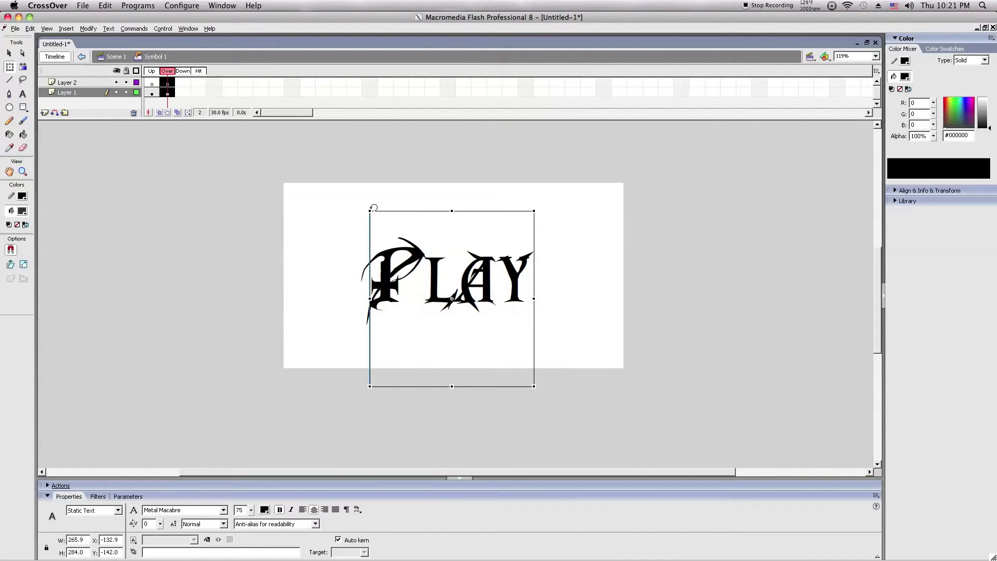
{"action": "left_click_drag", "start_coordinate": [370, 211], "coordinate": [288, 186]}
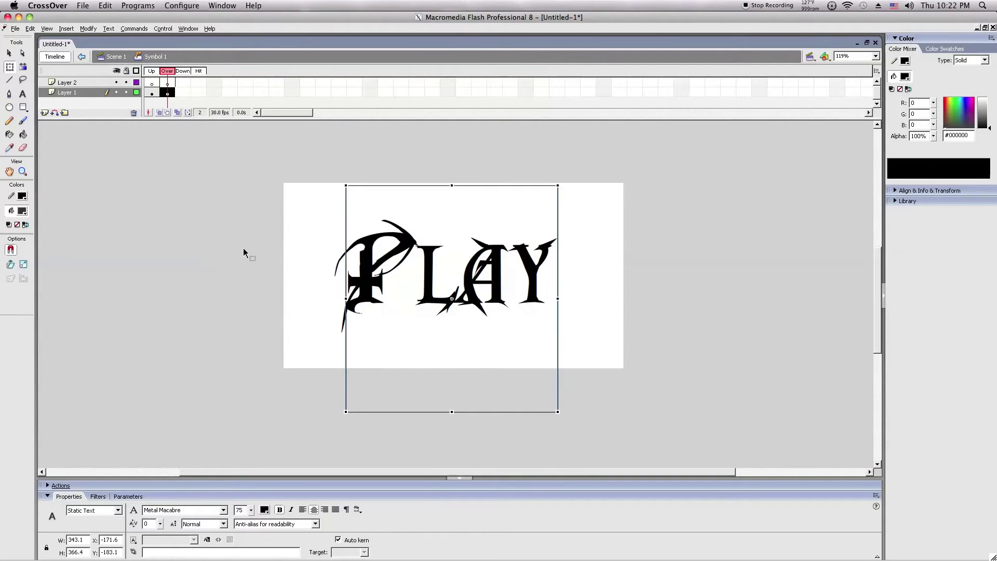
{"action": "left_click", "coordinate": [278, 253]}
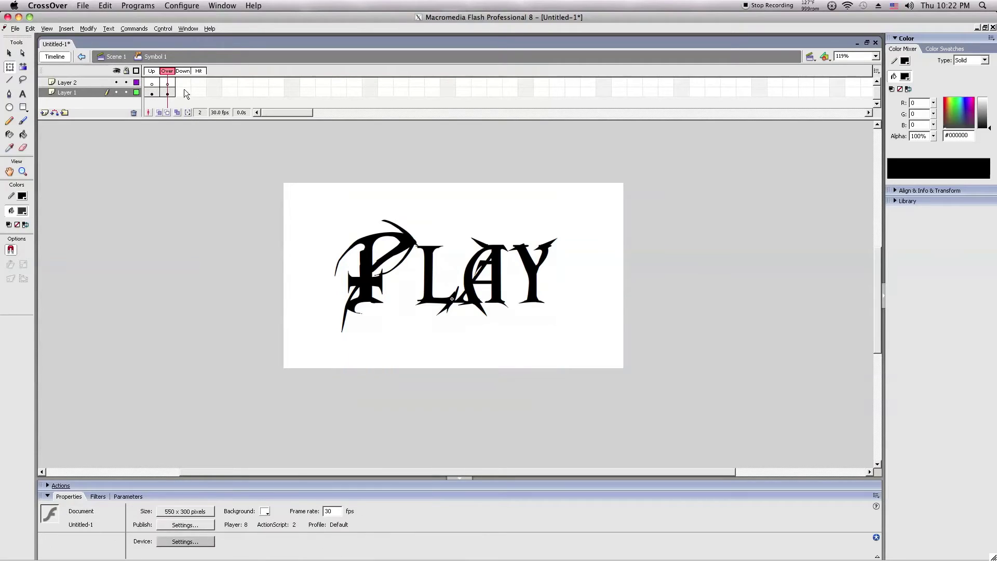
Add Down-state keyframes on both layers and shrink PLAY for the Down state
{"action": "left_click_drag", "start_coordinate": [183, 84], "coordinate": [185, 106]}
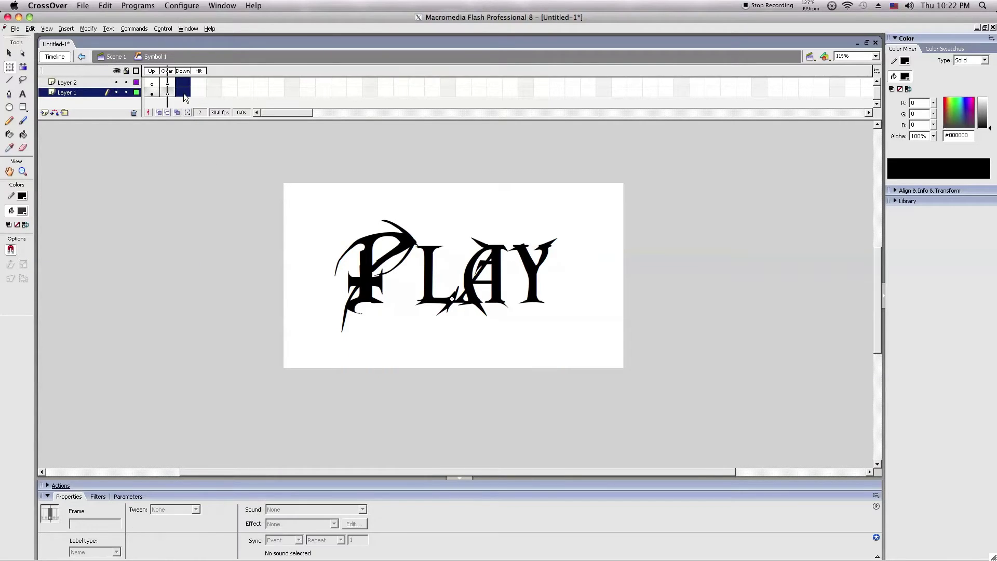
{"action": "right_click", "coordinate": [184, 97]}
{"action": "left_click", "coordinate": [232, 136]}
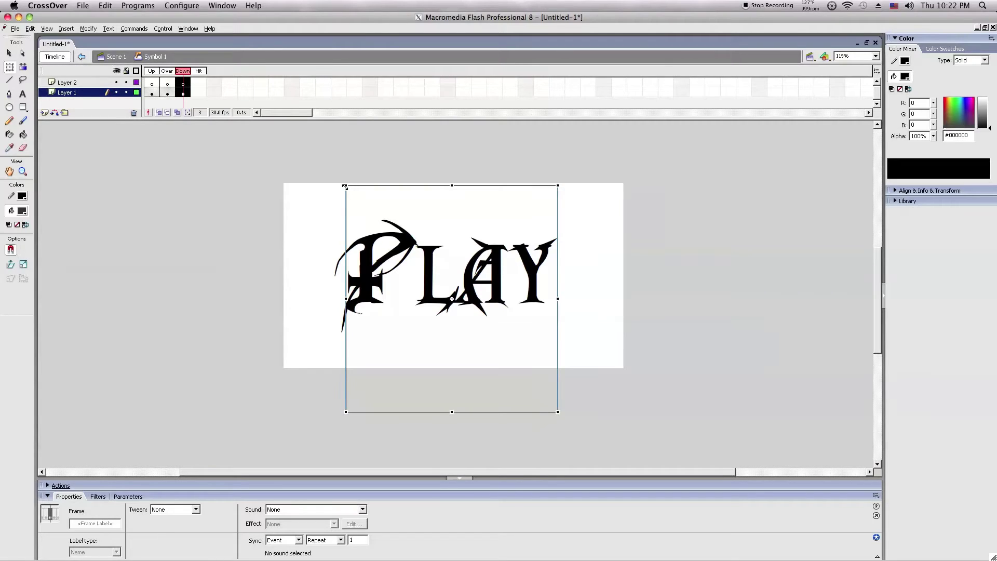
{"action": "left_click_drag", "start_coordinate": [347, 185], "coordinate": [392, 210]}
{"action": "left_click", "coordinate": [247, 176]}
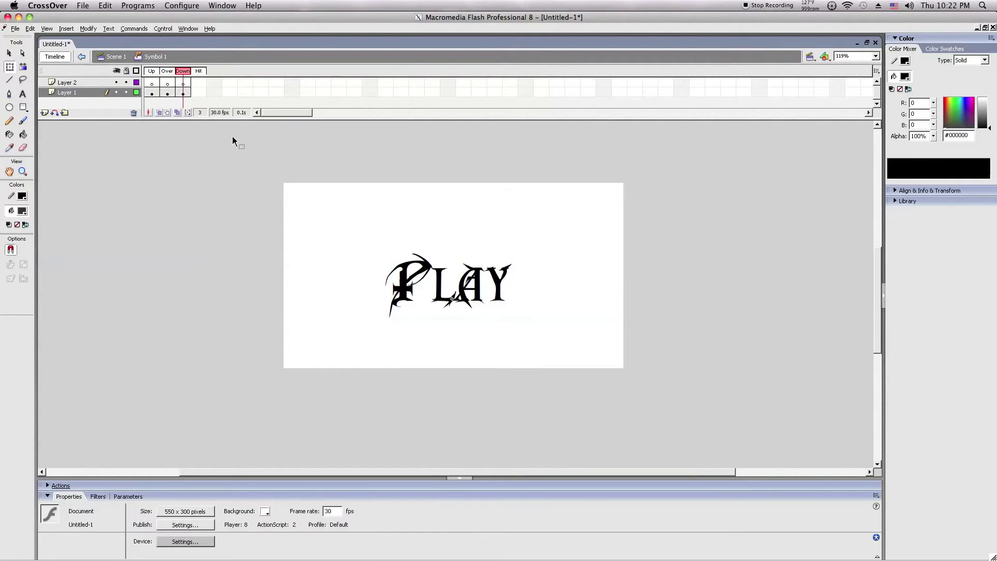
Compare PLAY's size across the Up, Over and Down states, then select both layers' Hit frames
{"action": "left_click", "coordinate": [151, 74]}
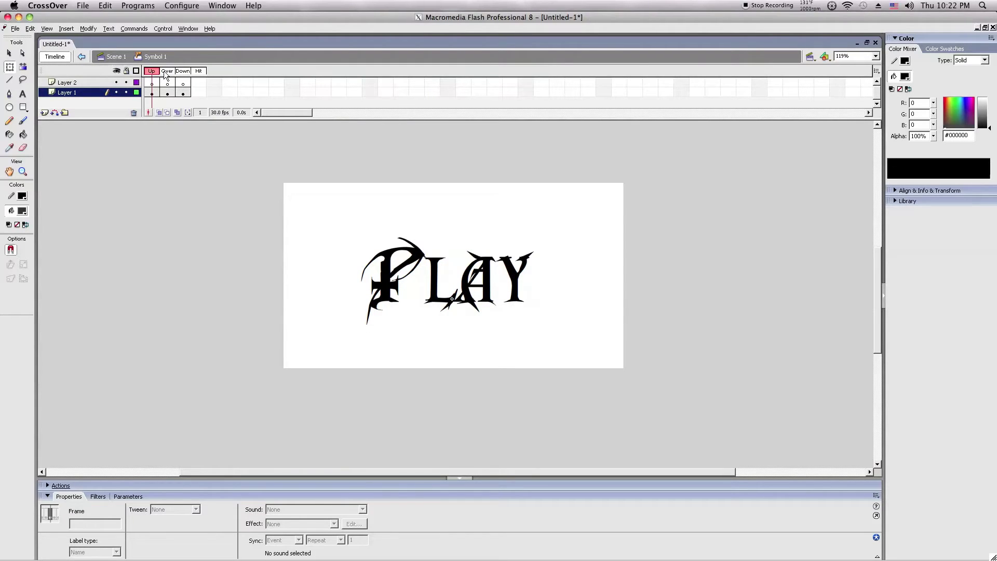
{"action": "left_click", "coordinate": [165, 74]}
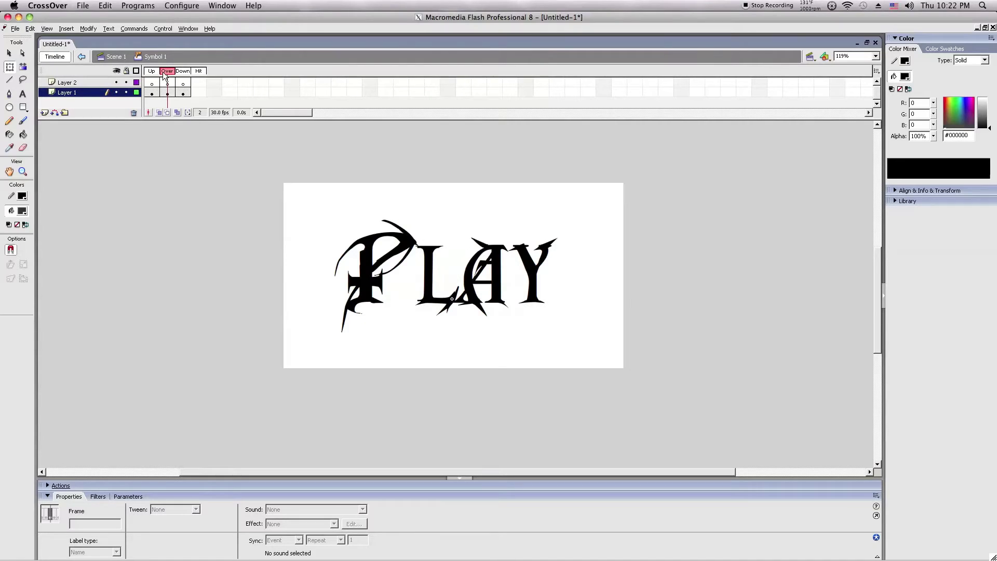
{"action": "left_click", "coordinate": [151, 75]}
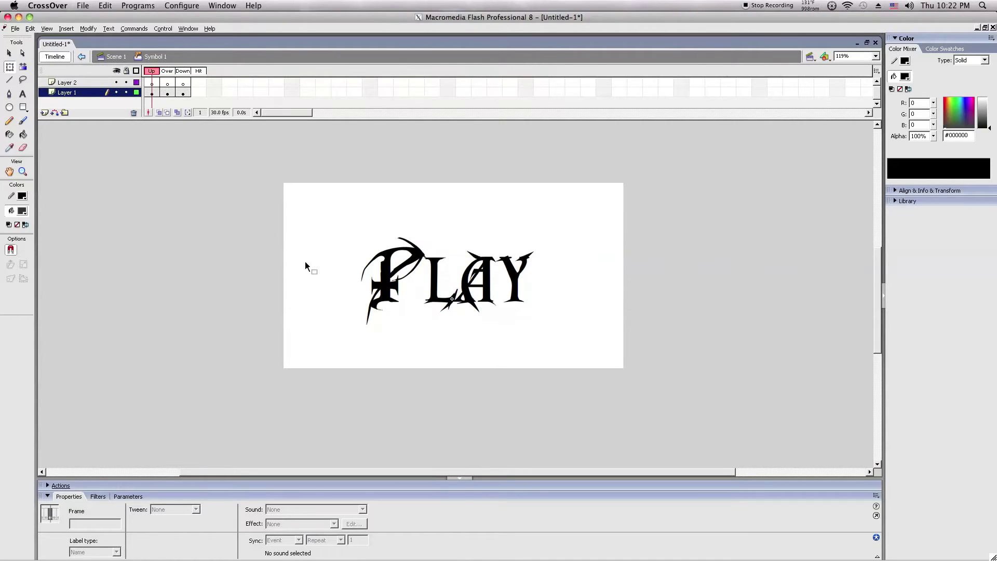
{"action": "left_click", "coordinate": [168, 79]}
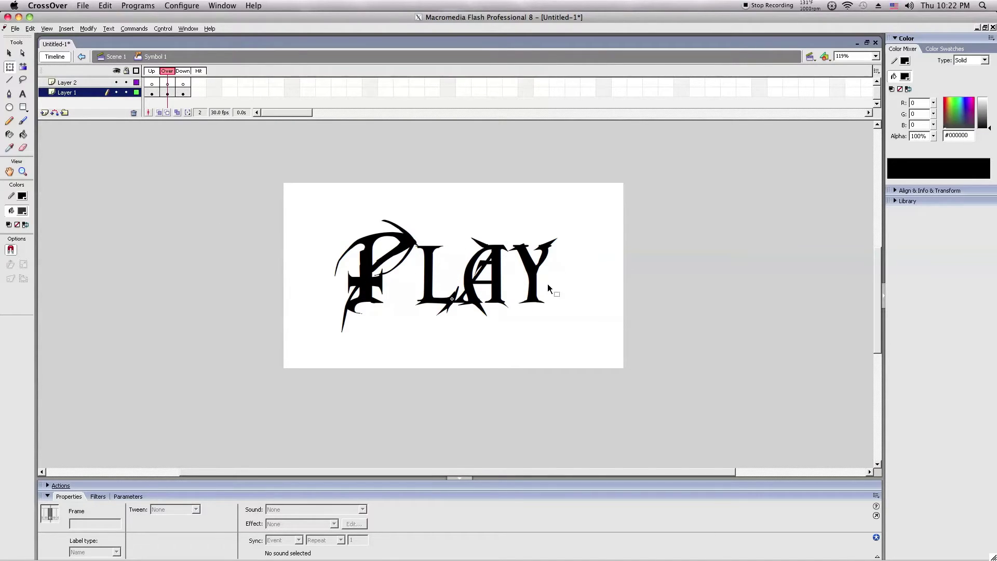
{"action": "left_click", "coordinate": [184, 72]}
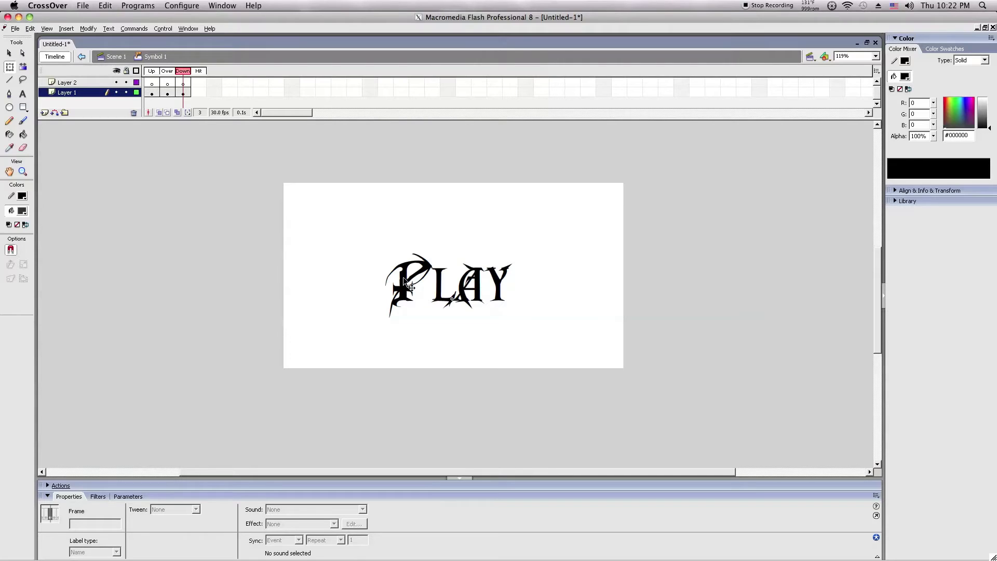
{"action": "left_click_drag", "start_coordinate": [198, 83], "coordinate": [198, 93]}
{"action": "right_click", "coordinate": [199, 94]}
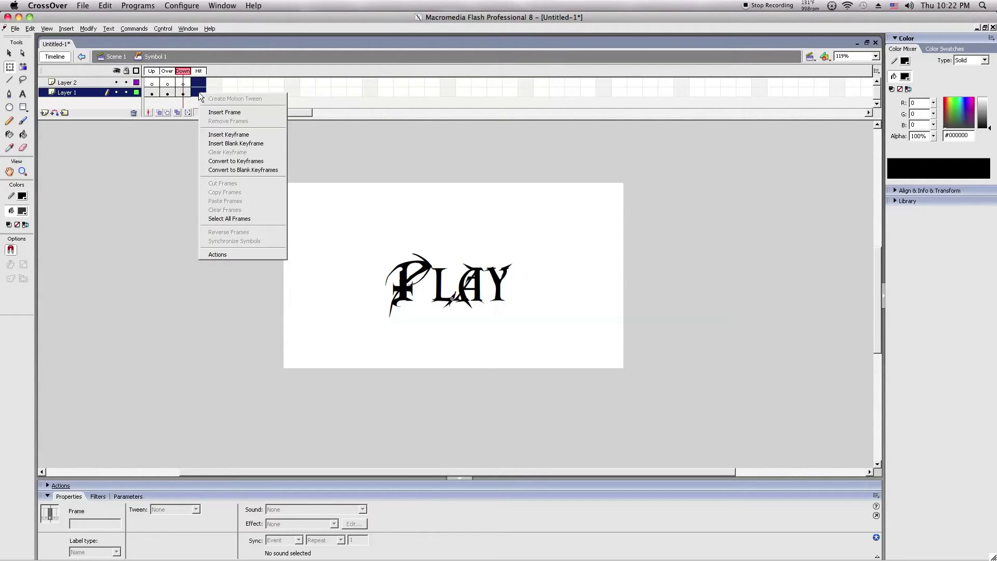
Insert keyframes in the Hit frame of both layers
{"action": "left_click", "coordinate": [237, 135]}
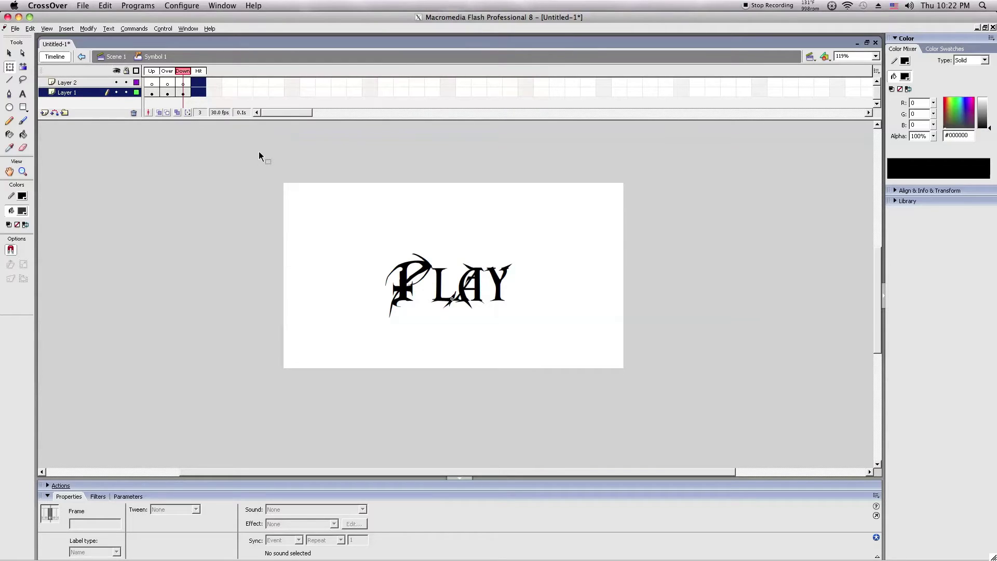
{"action": "left_click", "coordinate": [199, 71]}
{"action": "key", "text": "comma"}
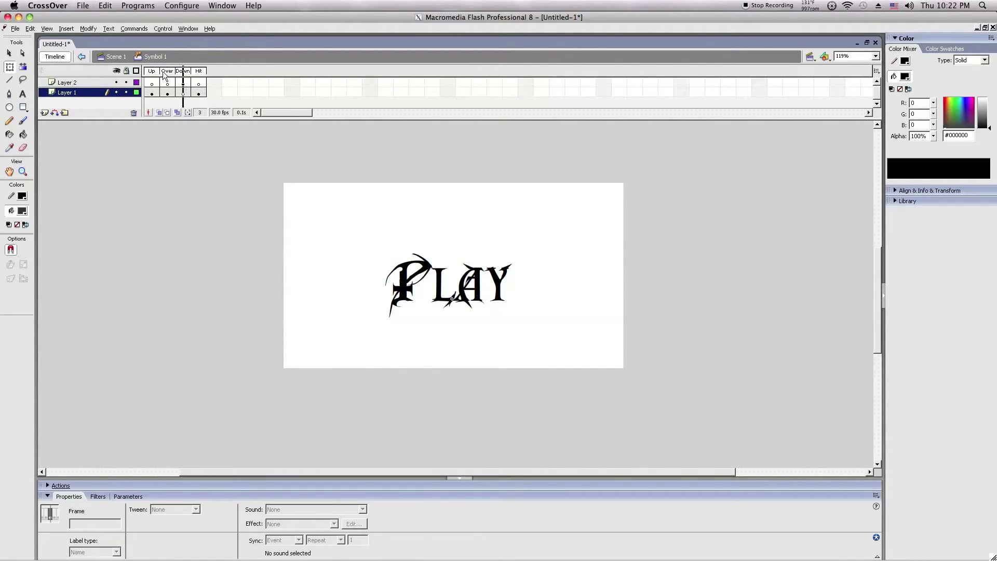
Select Layer 2's Over frame to check its Sound setting in Properties
{"action": "left_click", "coordinate": [165, 72]}
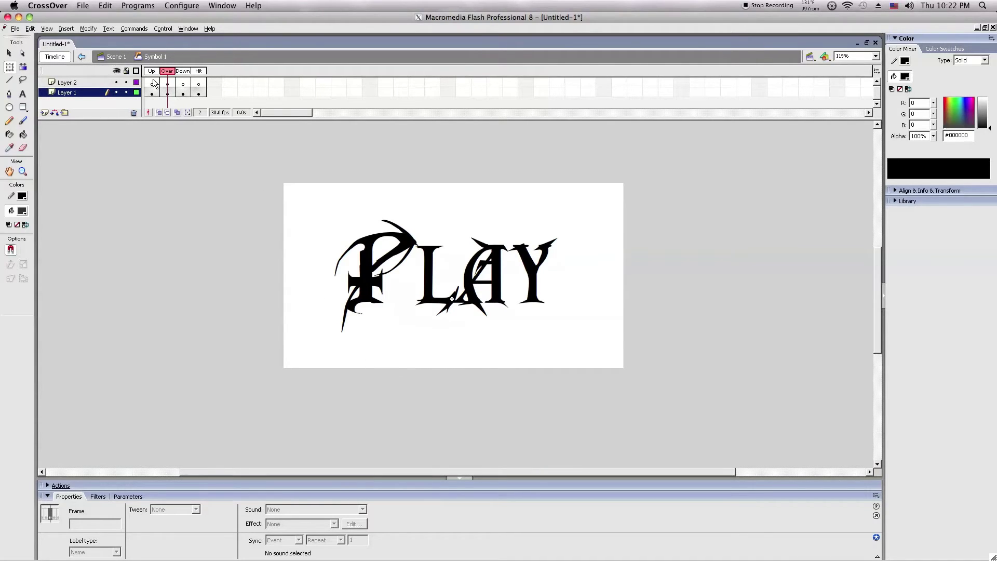
{"action": "left_click", "coordinate": [164, 84]}
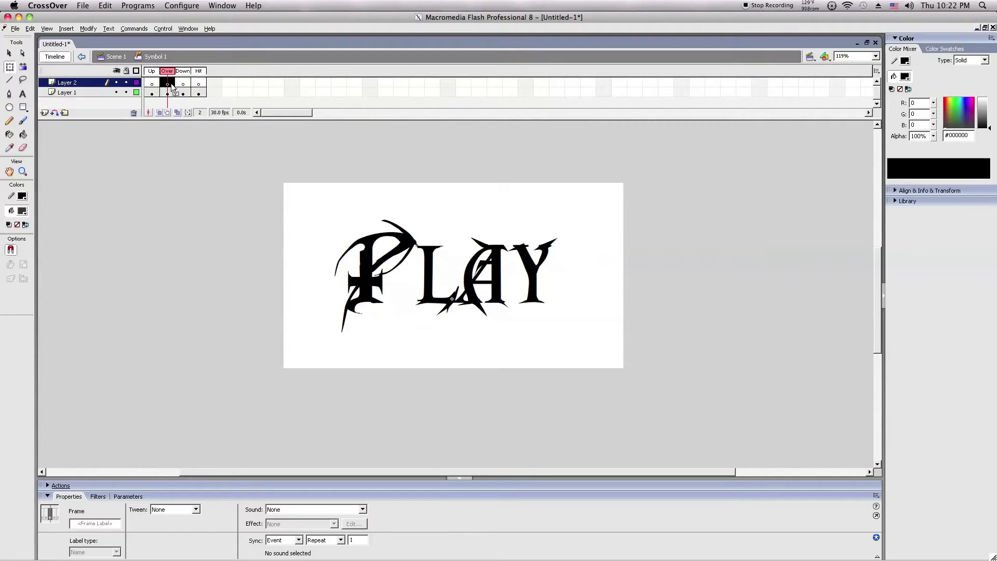
{"action": "left_click", "coordinate": [169, 92]}
{"action": "left_click", "coordinate": [75, 83]}
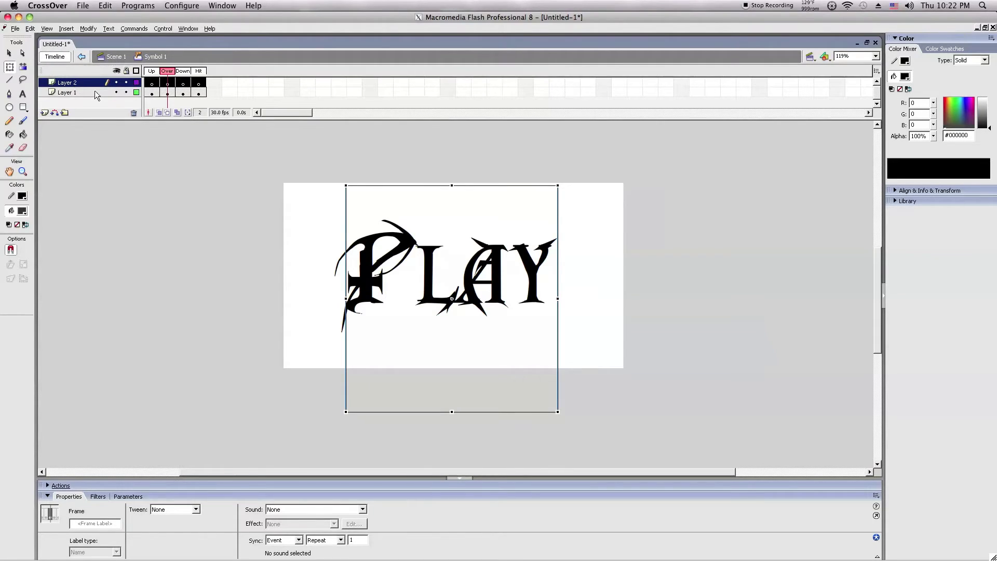
{"action": "left_click", "coordinate": [167, 83]}
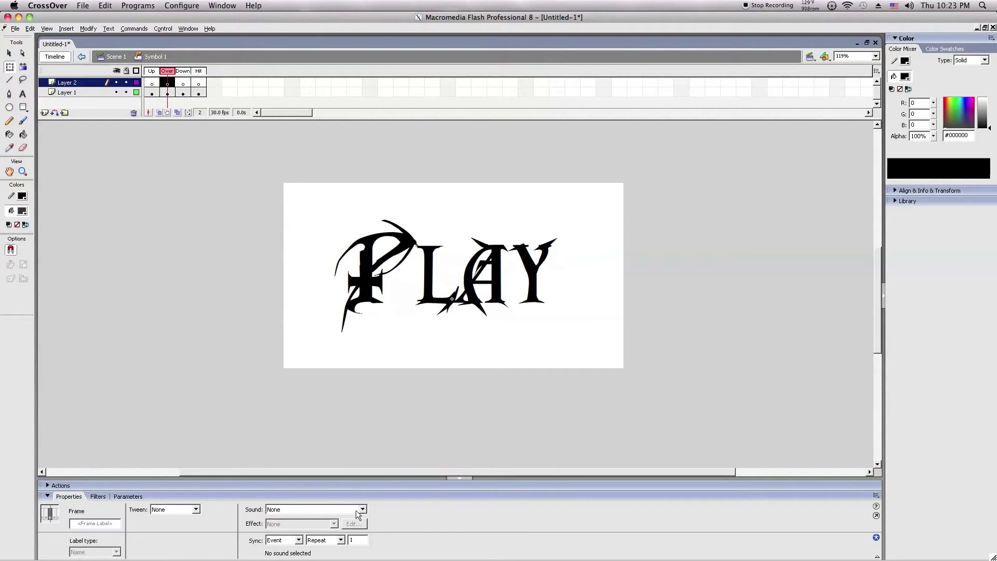
Lock both button layers, preview the Down and Up states, and return to Scene 1
{"action": "left_click_drag", "start_coordinate": [156, 209], "coordinate": [159, 264]}
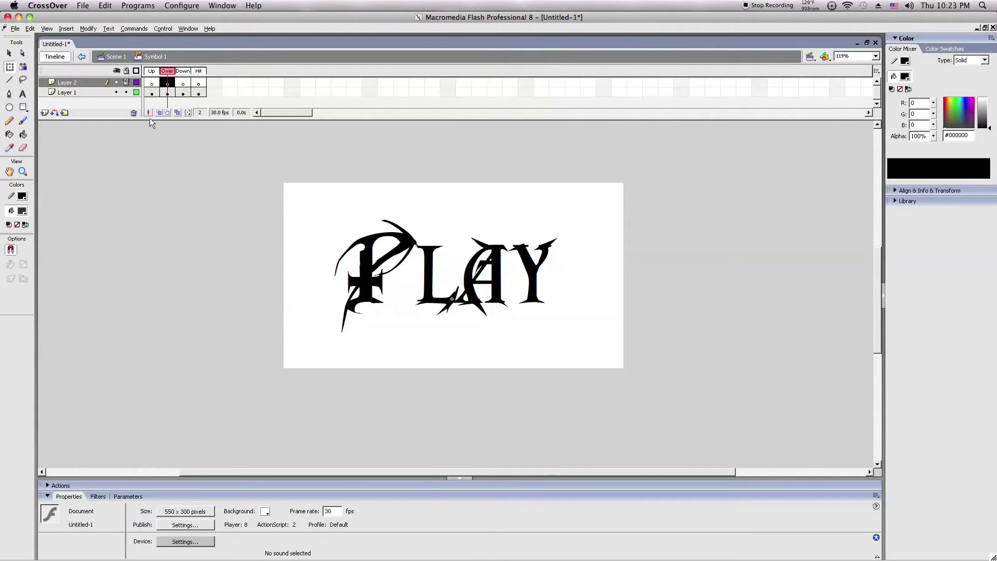
{"action": "left_click", "coordinate": [126, 92]}
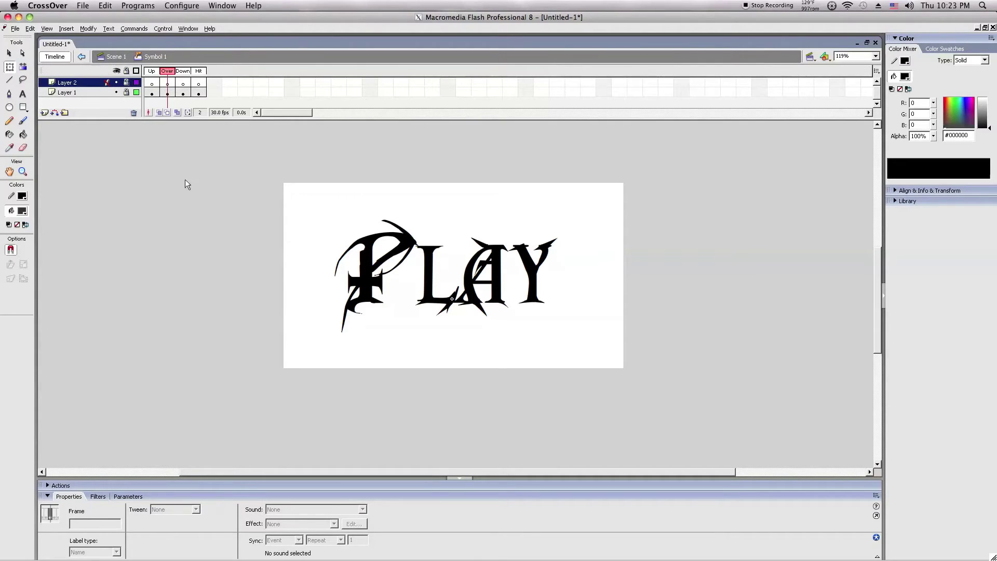
{"action": "left_click", "coordinate": [184, 75]}
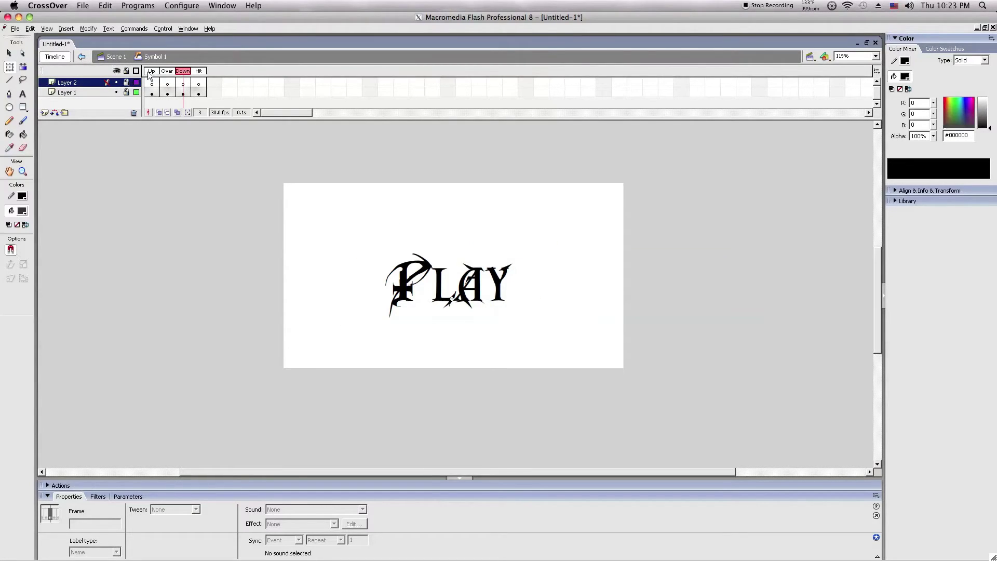
{"action": "left_click", "coordinate": [152, 76]}
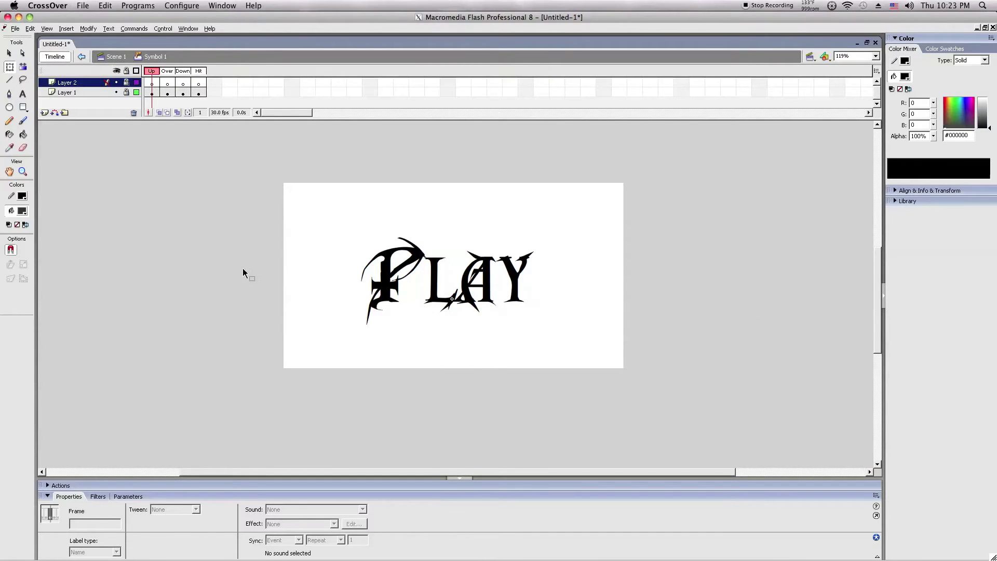
{"action": "double_click", "coordinate": [199, 224]}
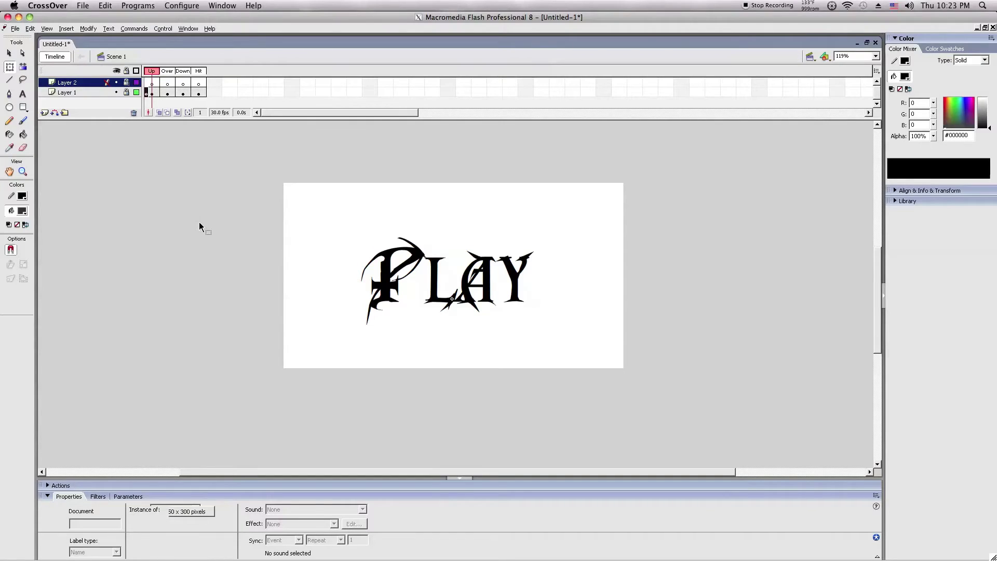
{"action": "key", "text": "Escape"}
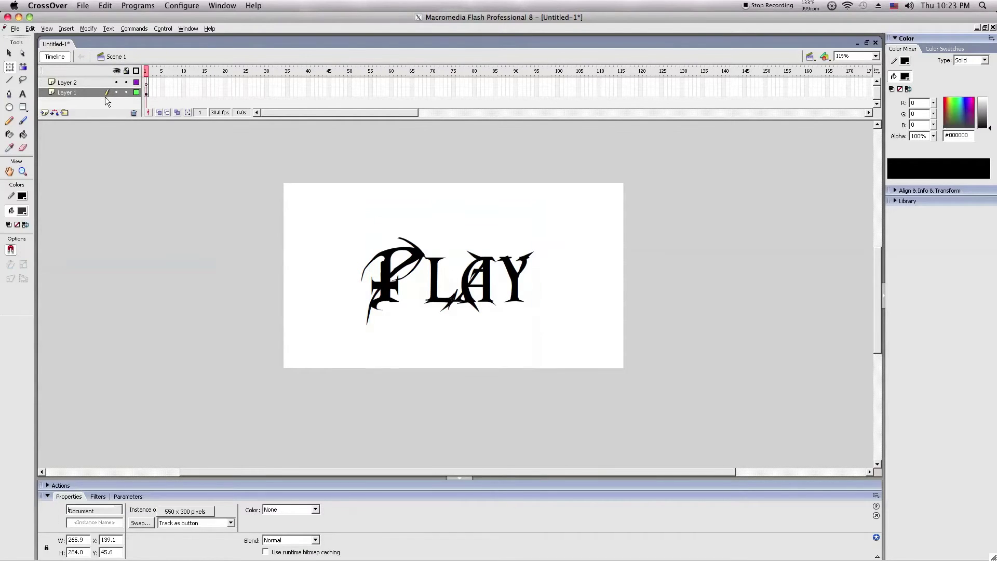
{"action": "left_click", "coordinate": [147, 71]}
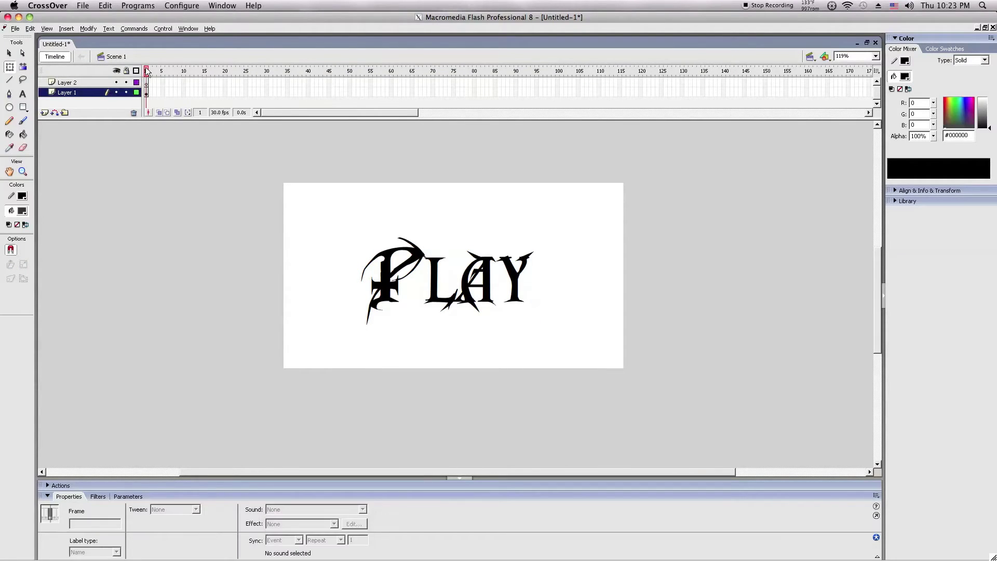
Insert a keyframe at frame 2 and extend both Scene 1 layers to frame 40
{"action": "right_click", "coordinate": [151, 93]}
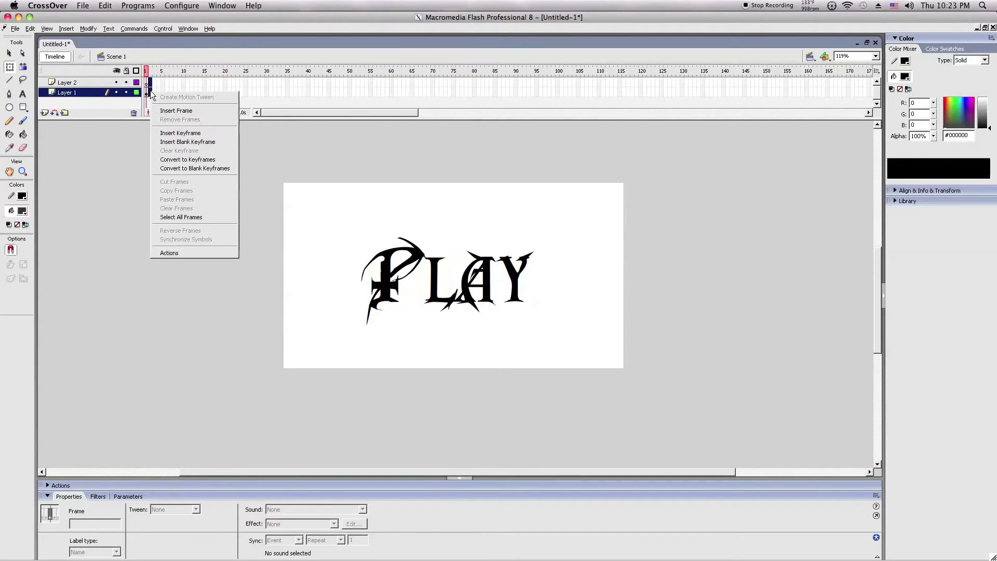
{"action": "left_click", "coordinate": [190, 133]}
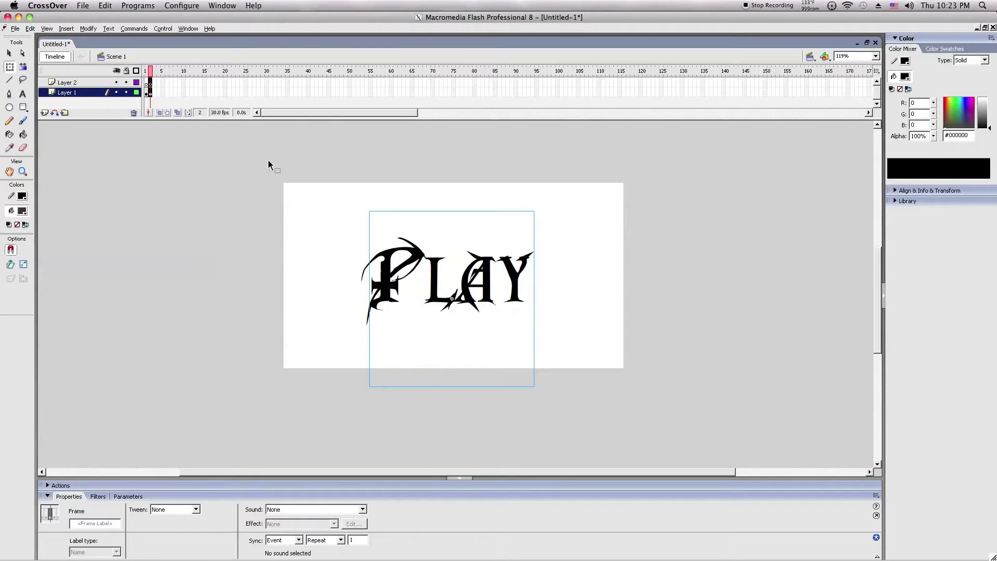
{"action": "left_click_drag", "start_coordinate": [270, 79], "coordinate": [269, 148]}
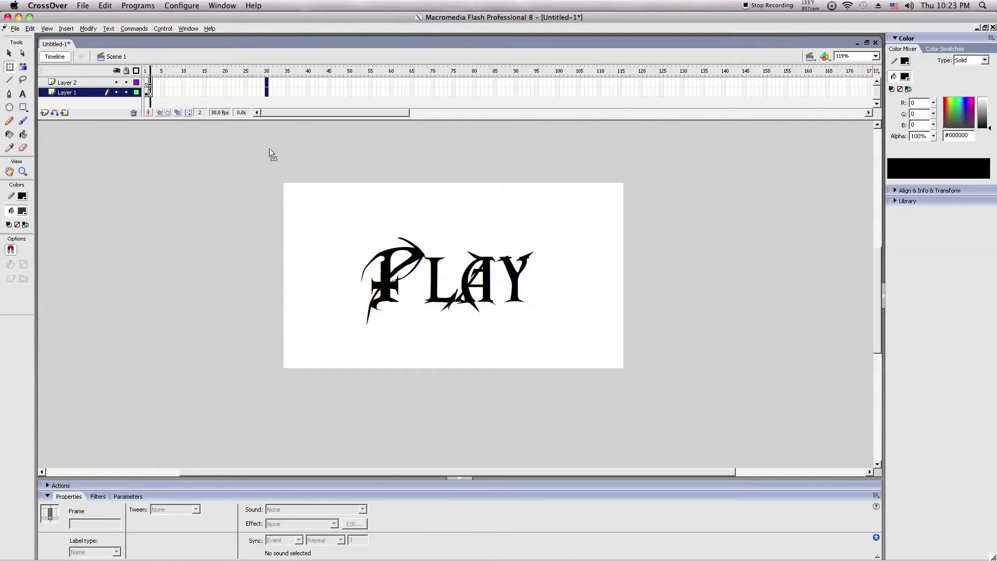
{"action": "left_click_drag", "start_coordinate": [238, 208], "coordinate": [235, 208]}
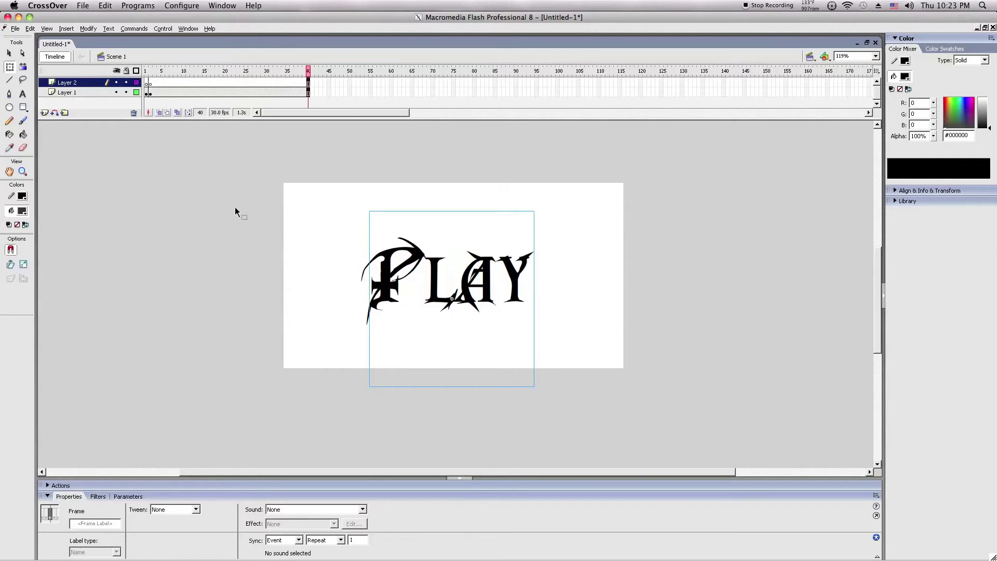
{"action": "left_click", "coordinate": [191, 124]}
{"action": "left_click", "coordinate": [23, 107]}
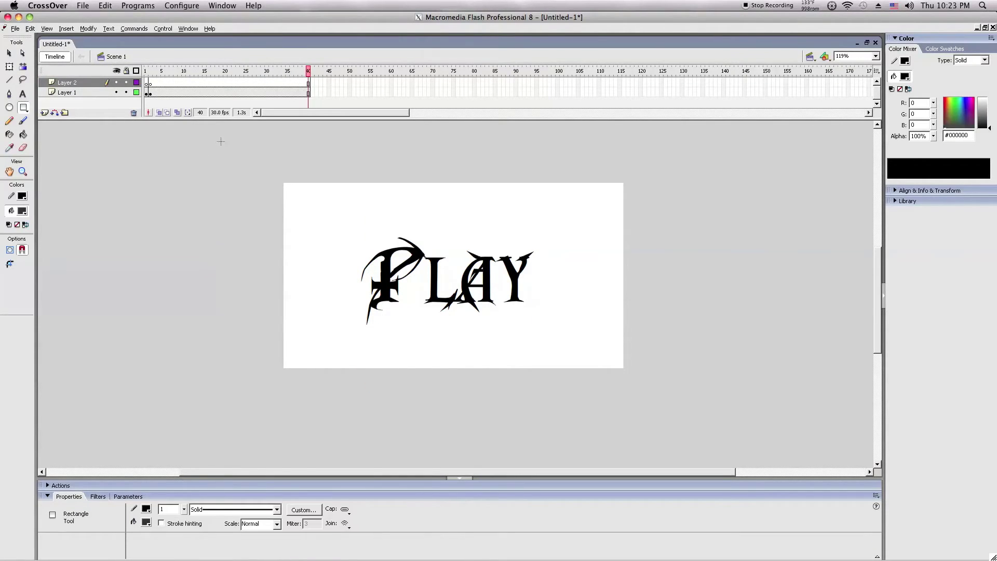
Draw a dark grey rectangle, stretch it across the whole stage, and remove it from Layer 2
{"action": "mouse_move", "coordinate": [163, 174]}
{"action": "left_mouse_down"}
{"action": "mouse_move", "coordinate": [291, 316]}
{"action": "mouse_move", "coordinate": [282, 374]}
{"action": "mouse_move", "coordinate": [163, 174]}
{"action": "left_mouse_up"}
{"action": "key", "text": "q"}
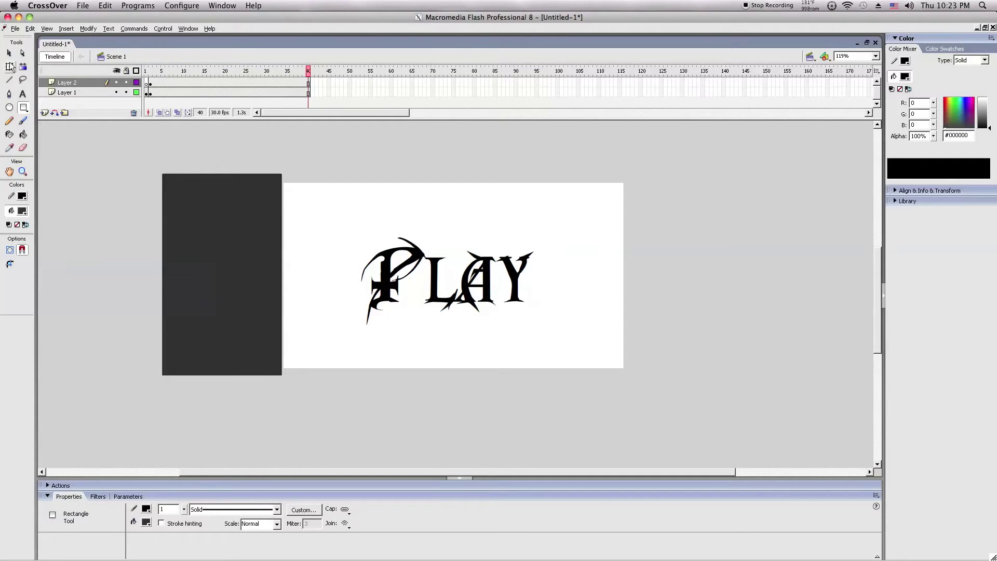
{"action": "left_click", "coordinate": [259, 288]}
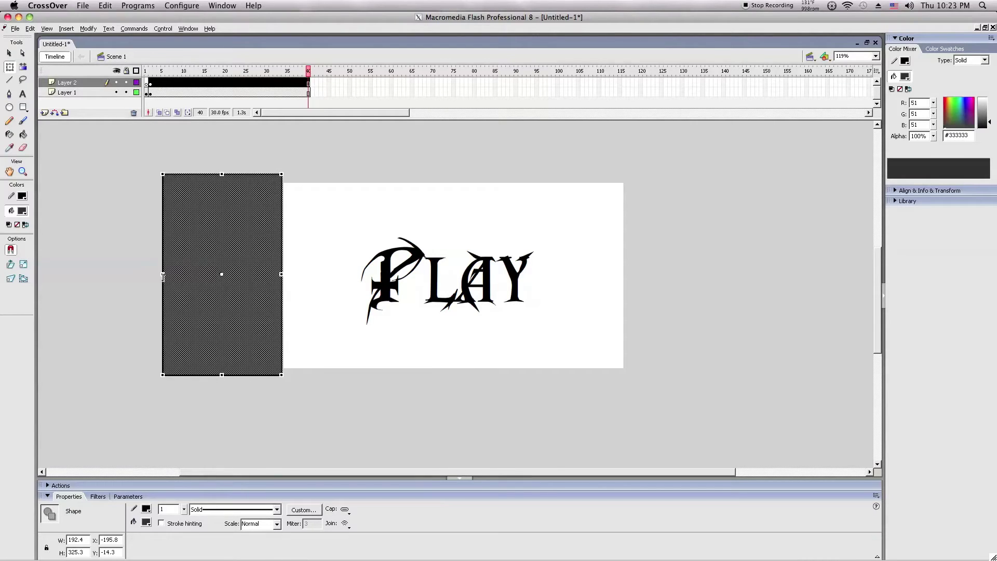
{"action": "left_click_drag", "start_coordinate": [163, 274], "coordinate": [631, 259]}
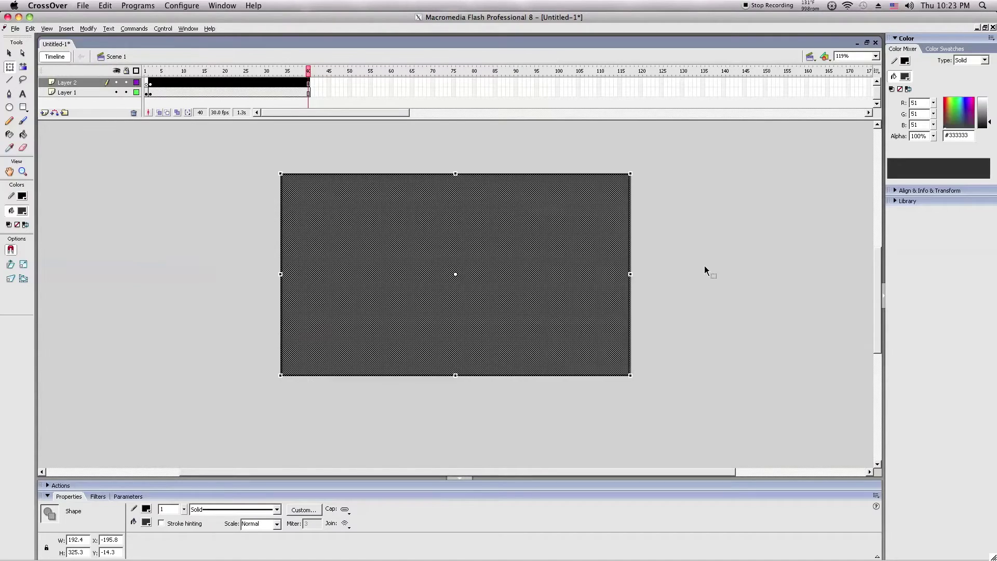
{"action": "key", "text": "ctrl+shift+a"}
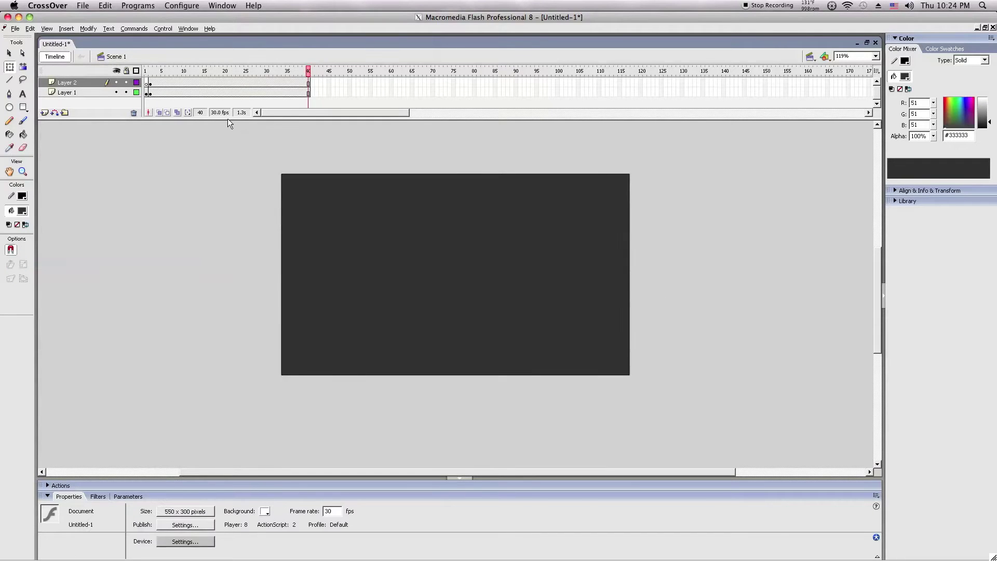
{"action": "left_click", "coordinate": [379, 234]}
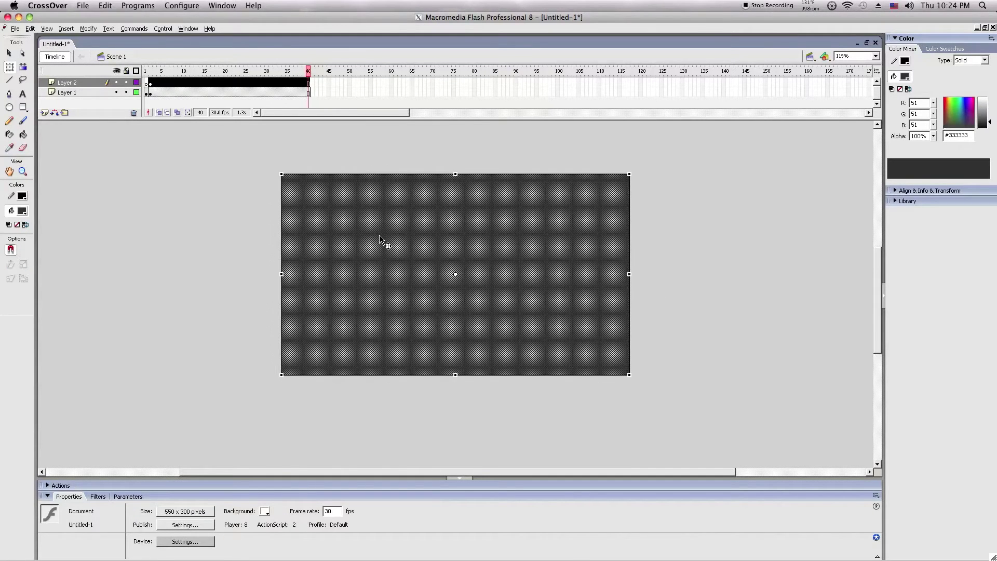
{"action": "key", "text": "Delete"}
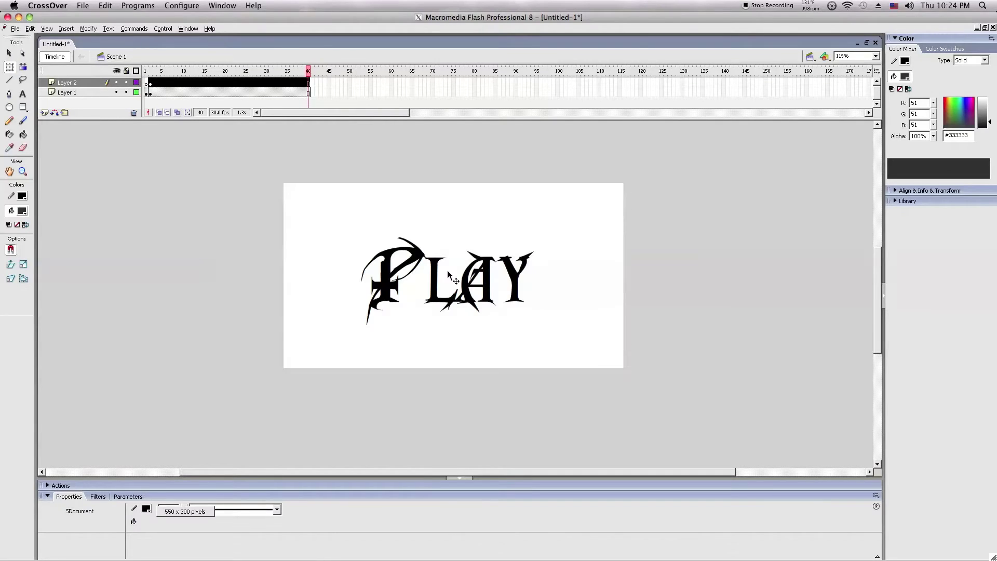
Paste the rectangle in place on Layer 1 and cut the PLAY button from that frame
{"action": "left_click", "coordinate": [439, 279]}
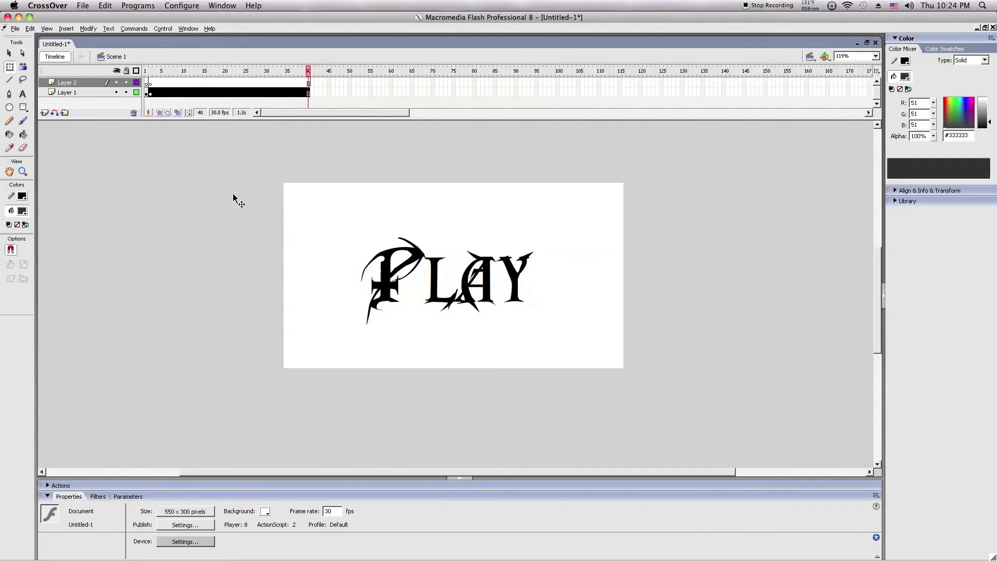
{"action": "right_click", "coordinate": [246, 197]}
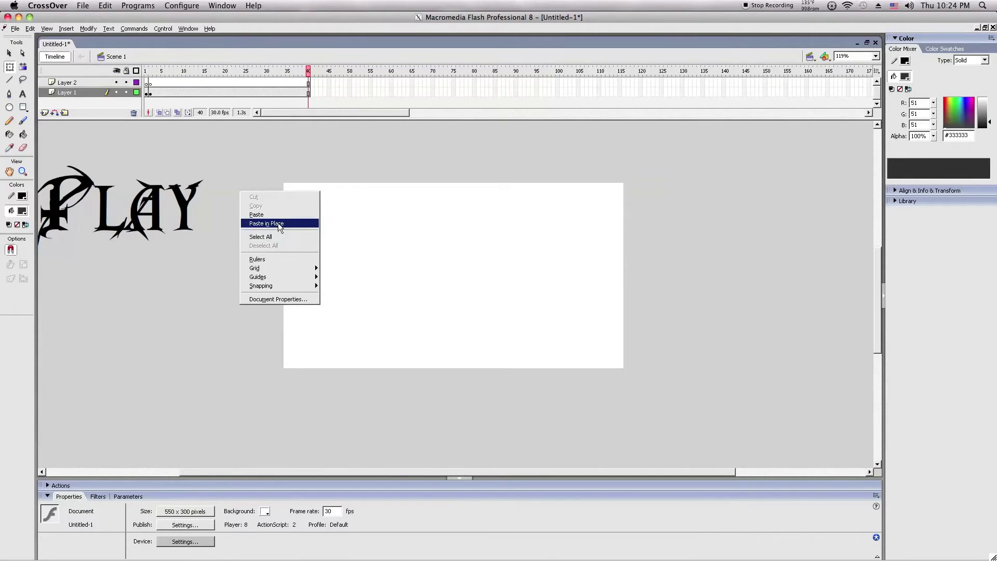
{"action": "left_click", "coordinate": [278, 222]}
{"action": "right_click", "coordinate": [185, 214]}
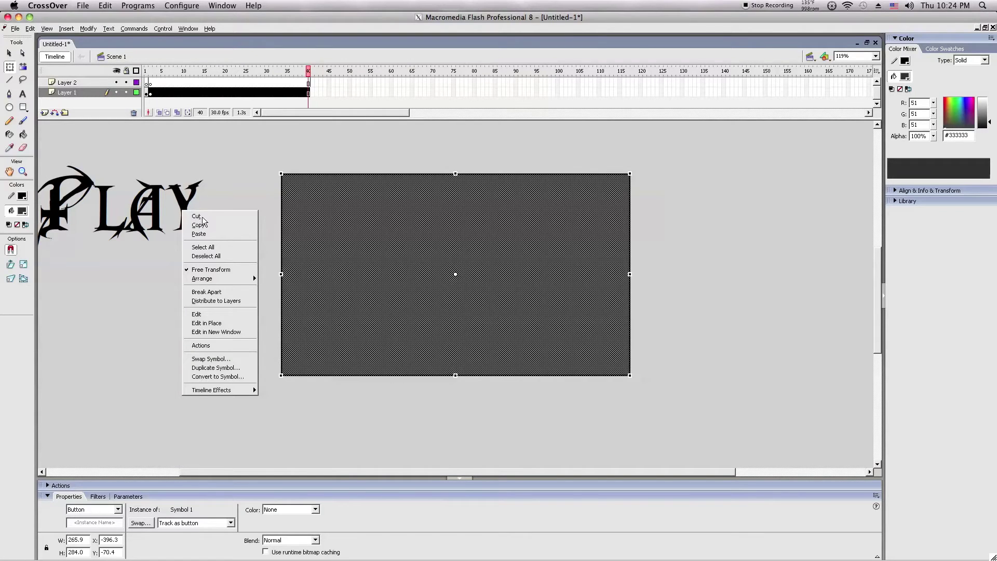
{"action": "left_click", "coordinate": [196, 216]}
{"action": "left_click", "coordinate": [217, 93]}
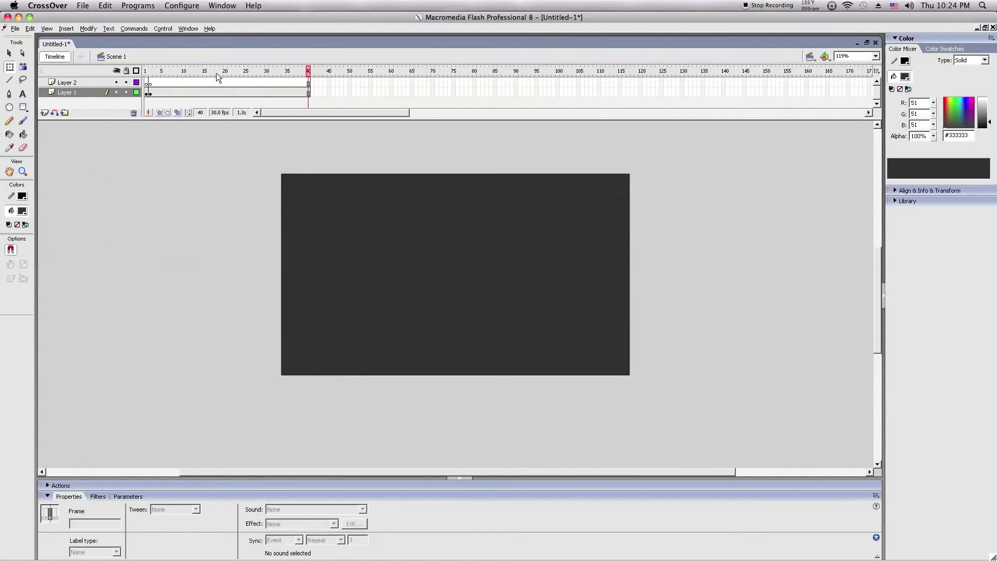
{"action": "left_click", "coordinate": [147, 71]}
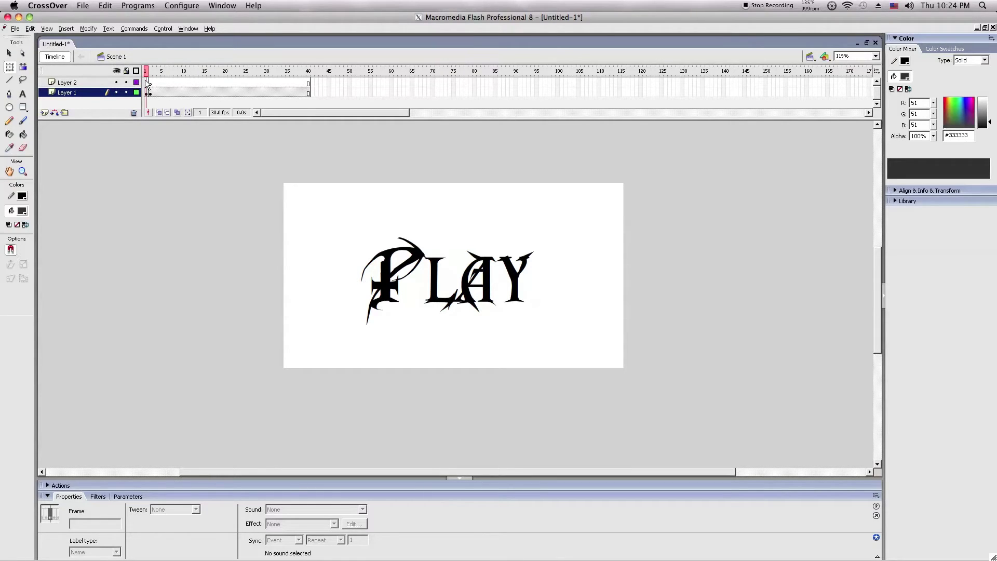
Attach AWAITING AFTERLIFE EXTENDED.mp3 from the Sound list to Layer 2's frame 1
{"action": "left_click", "coordinate": [149, 92]}
{"action": "left_click", "coordinate": [148, 83]}
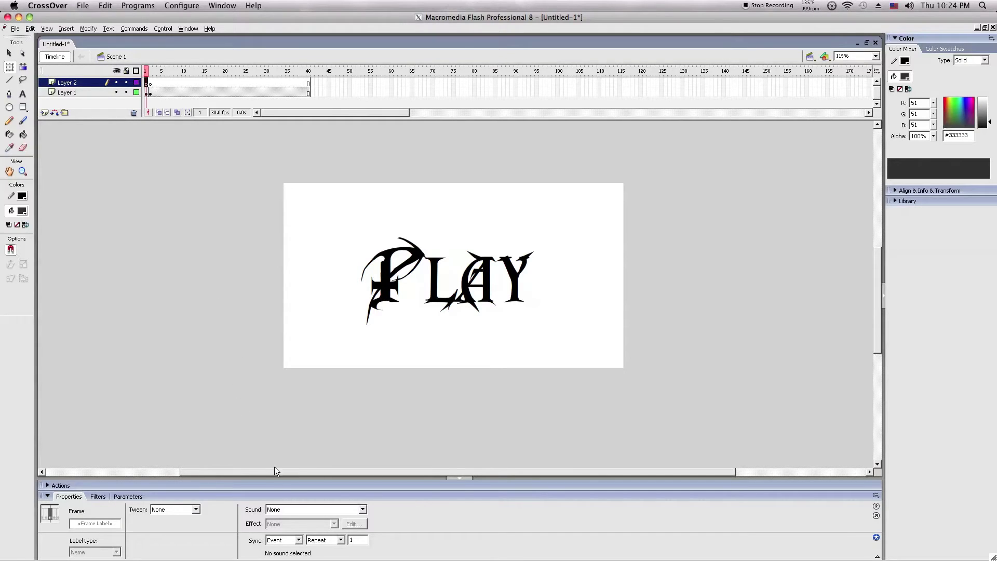
{"action": "left_click", "coordinate": [295, 507]}
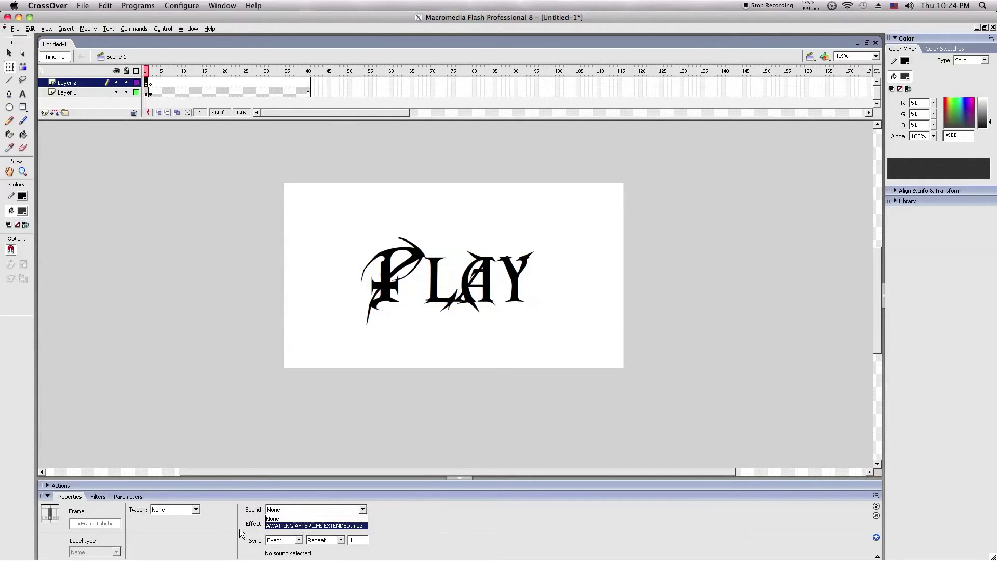
{"action": "left_click", "coordinate": [298, 526]}
{"action": "left_click", "coordinate": [144, 163]}
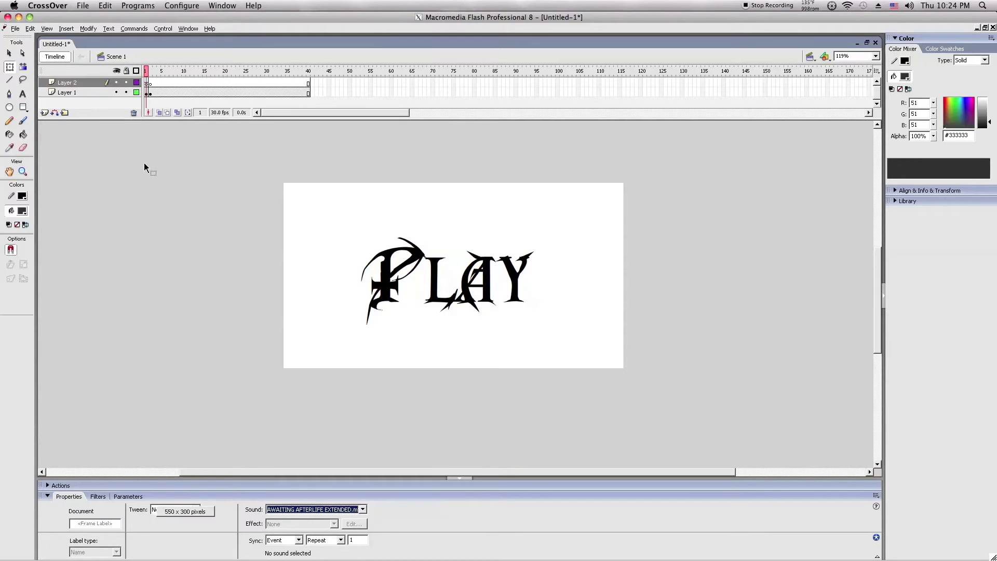
{"action": "left_click", "coordinate": [145, 72]}
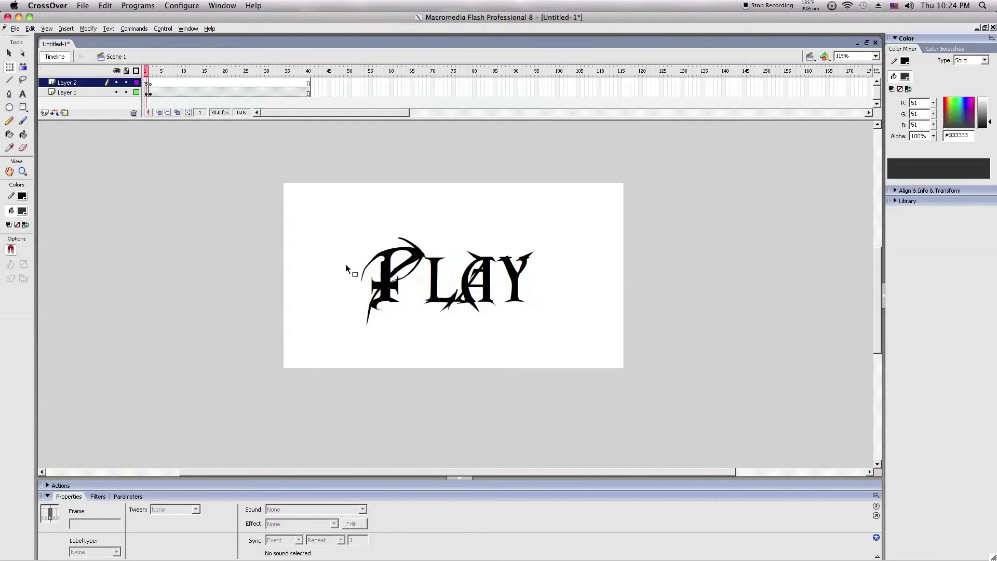
Start the PLAY button's script with on(release){ _root.gotoAndPlay(2
{"action": "left_click", "coordinate": [264, 215]}
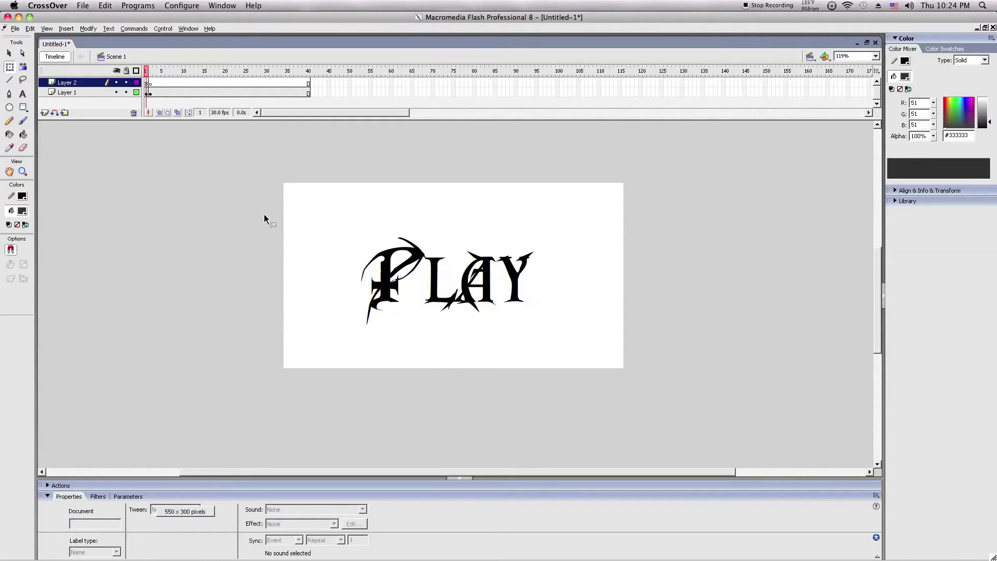
{"action": "left_click", "coordinate": [390, 281]}
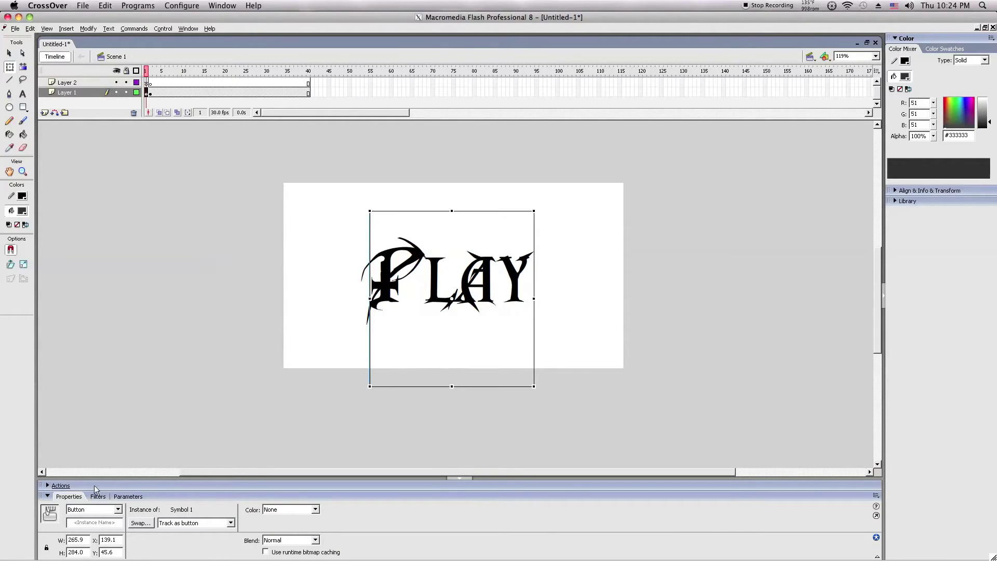
{"action": "left_click", "coordinate": [60, 485]}
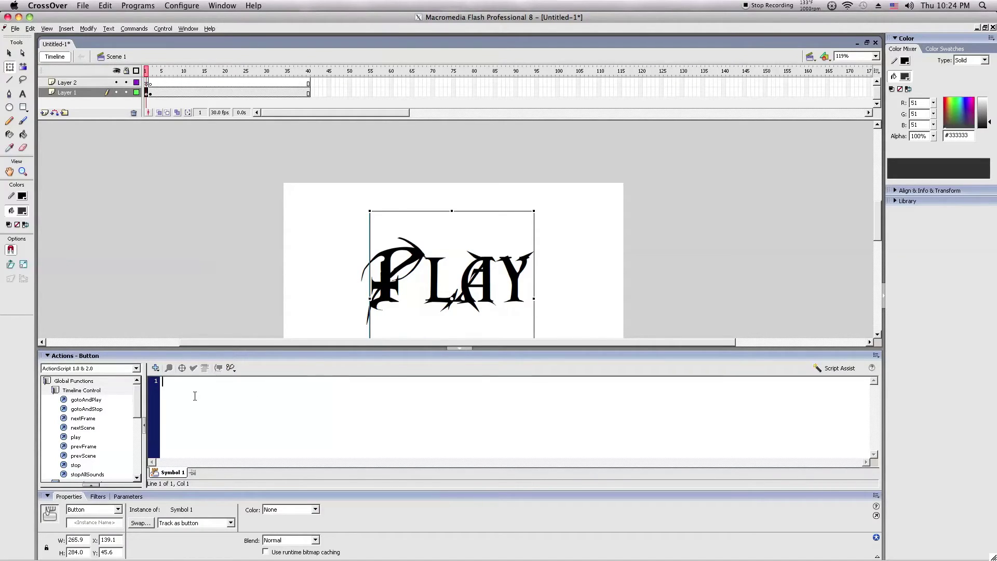
{"action": "type", "text": "on("}
{"action": "double_click", "coordinate": [209, 401]}
{"action": "type", "text": "){ \t"}
{"action": "type", "text": "_root"}
{"action": "type", "text": ".go"}
{"action": "type", "text": "to"}
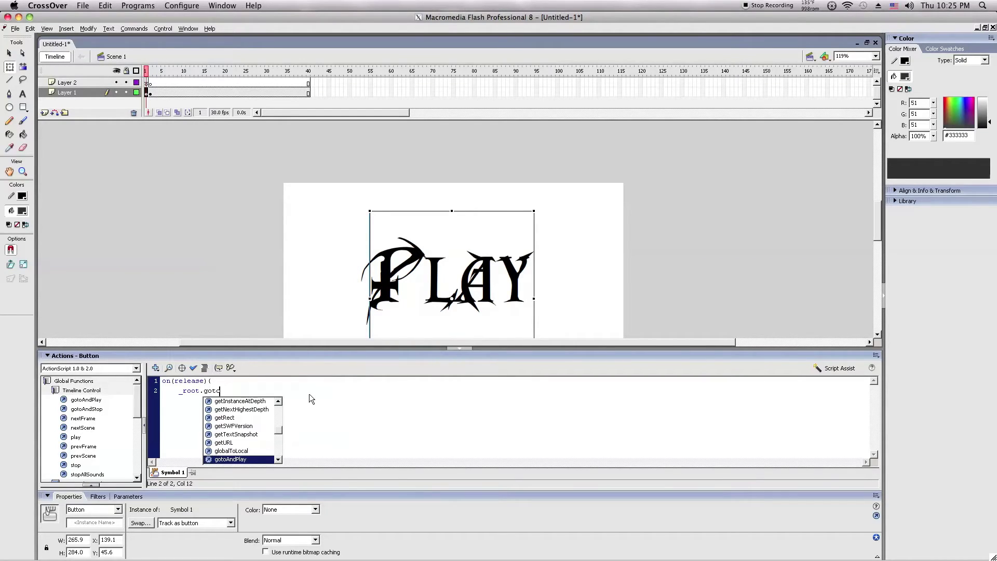
{"action": "double_click", "coordinate": [246, 460]}
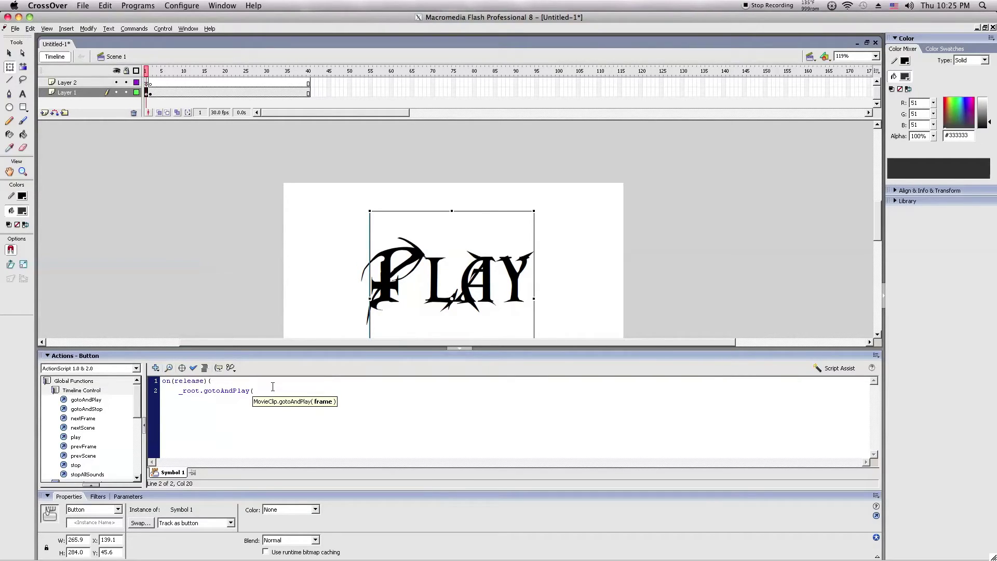
{"action": "type", "text": "2"}
Finish the PLAY button script with ') }' and confirm it passes the syntax check
{"action": "left_click", "coordinate": [151, 79]}
{"action": "left_click", "coordinate": [151, 71]}
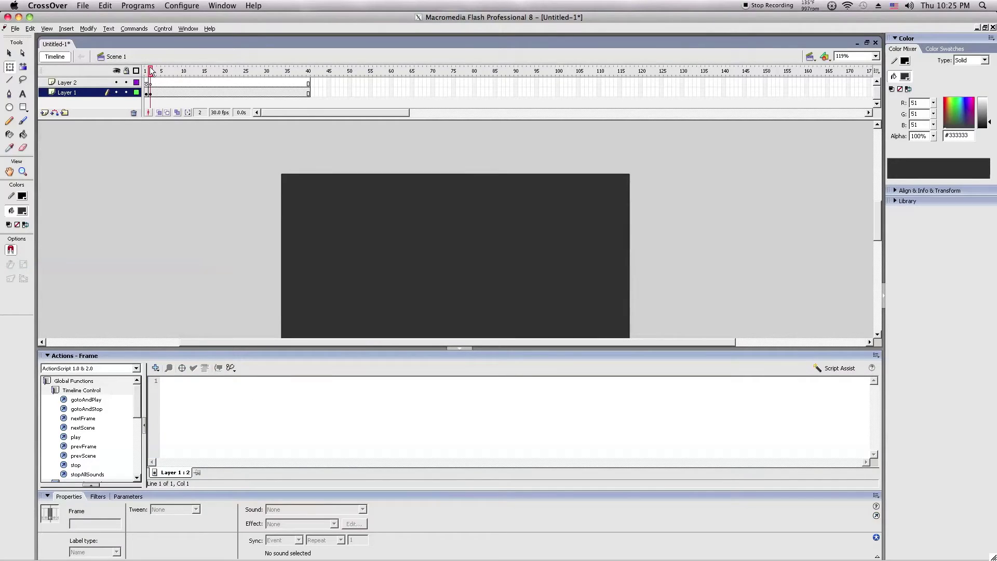
{"action": "key", "text": "comma"}
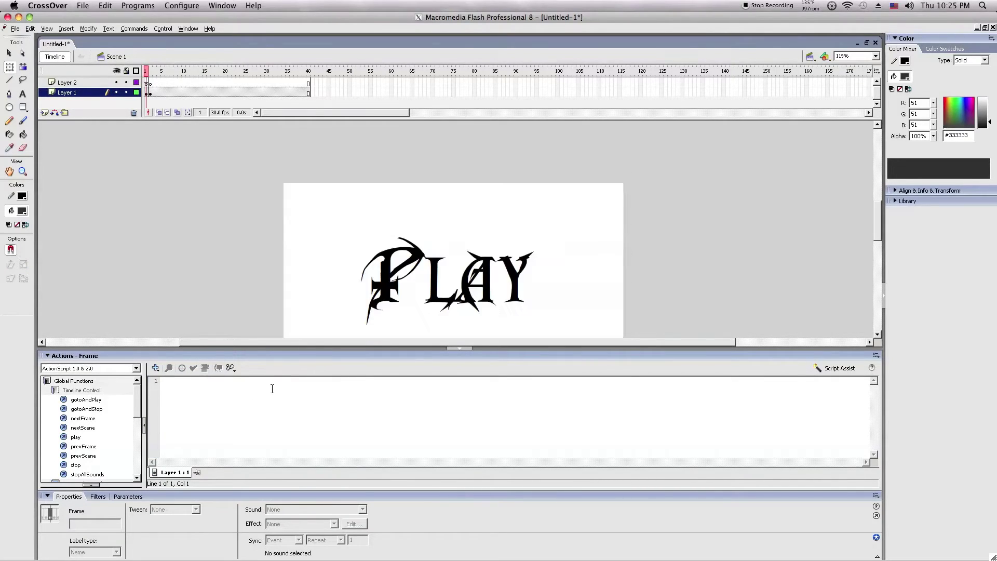
{"action": "left_click", "coordinate": [388, 285]}
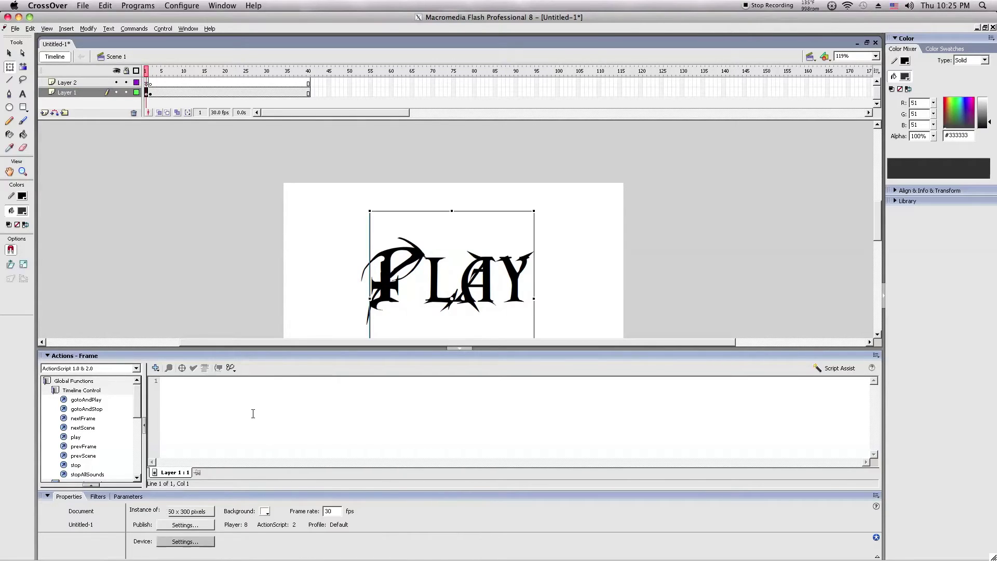
{"action": "left_click", "coordinate": [272, 392]}
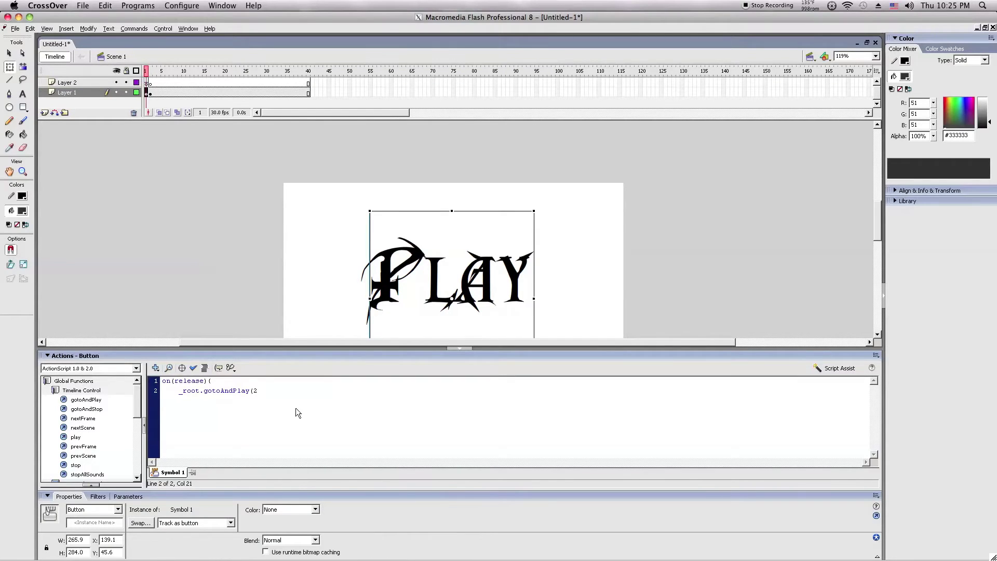
{"action": "type", "text": ") "}
{"action": "type", "text": "}"}
{"action": "left_click", "coordinate": [194, 367]}
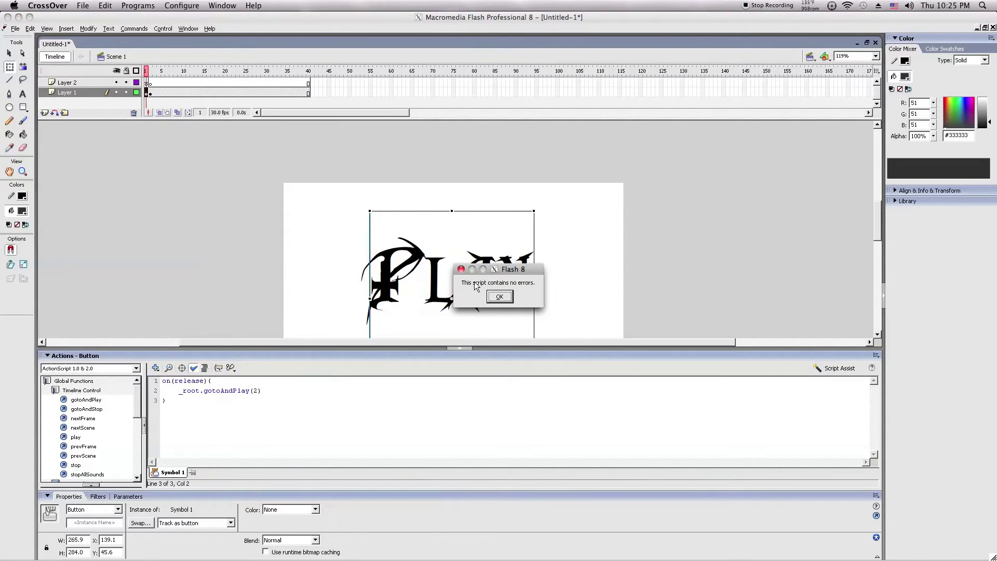
{"action": "left_click", "coordinate": [500, 297]}
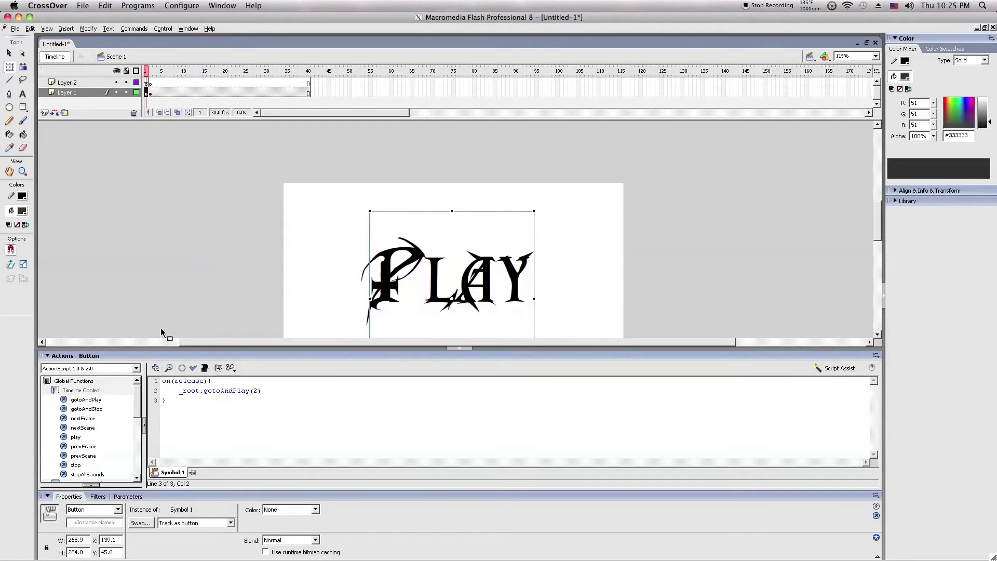
{"action": "left_click", "coordinate": [10, 53]}
Add a stop(); action to Layer 1's first keyframe from the Timeline Control list
{"action": "left_click", "coordinate": [449, 245]}
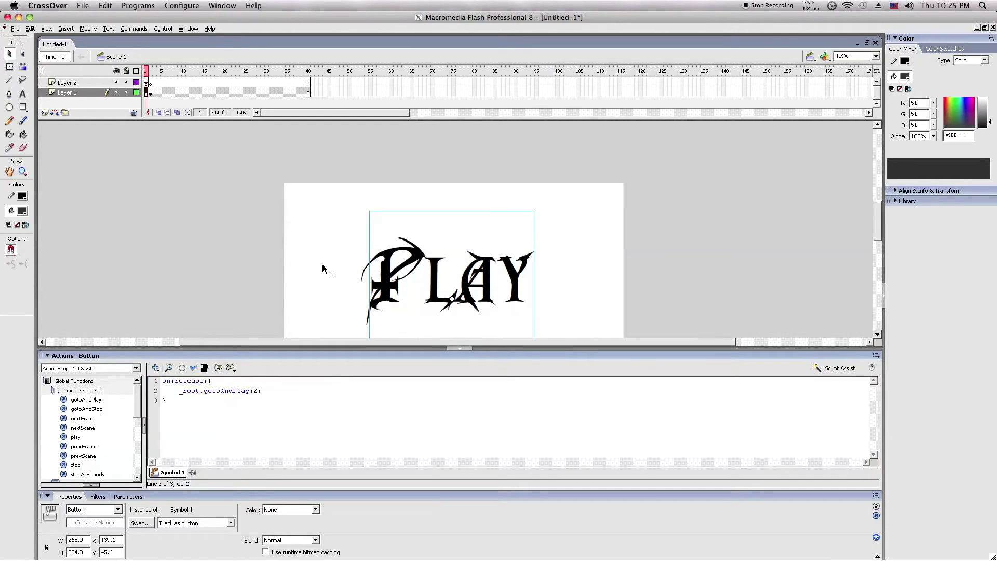
{"action": "key", "text": "Escape"}
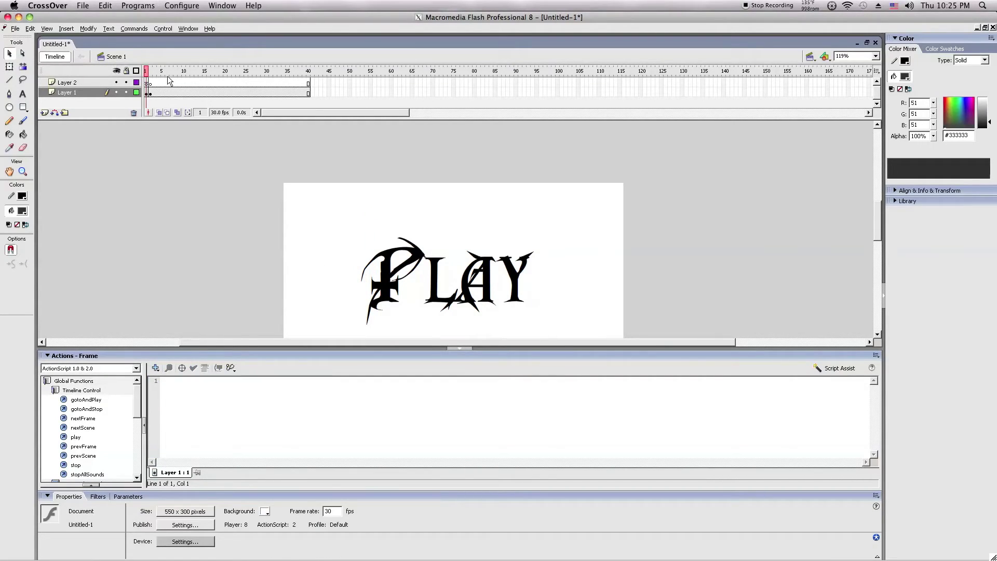
{"action": "left_click", "coordinate": [148, 94]}
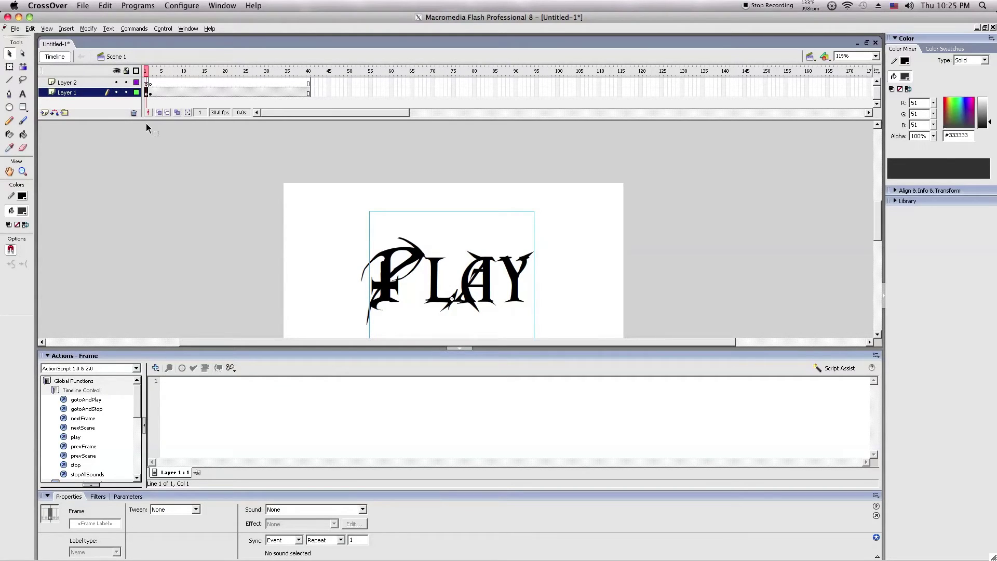
{"action": "double_click", "coordinate": [76, 465]}
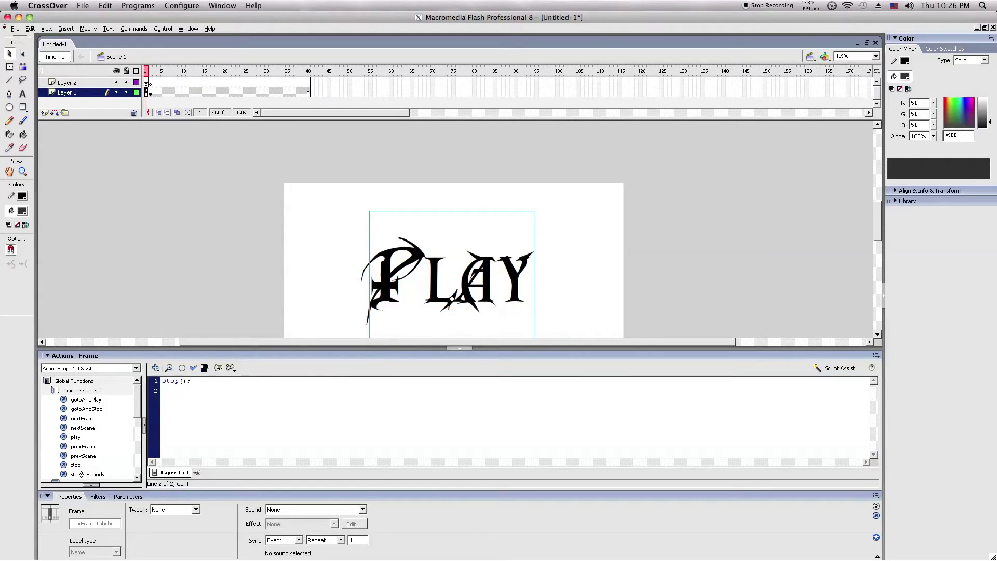
{"action": "left_click", "coordinate": [182, 272]}
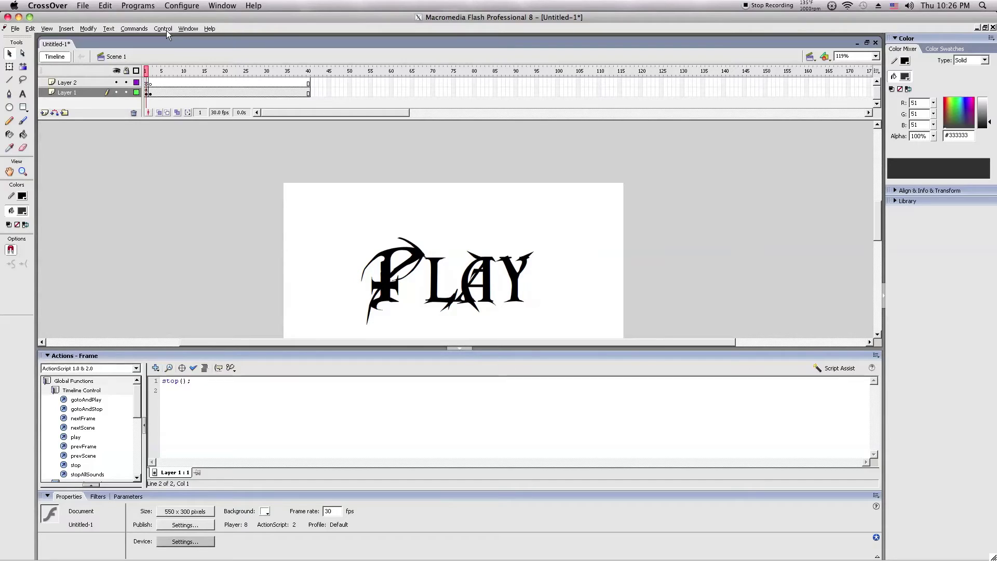
{"action": "left_click", "coordinate": [166, 30]}
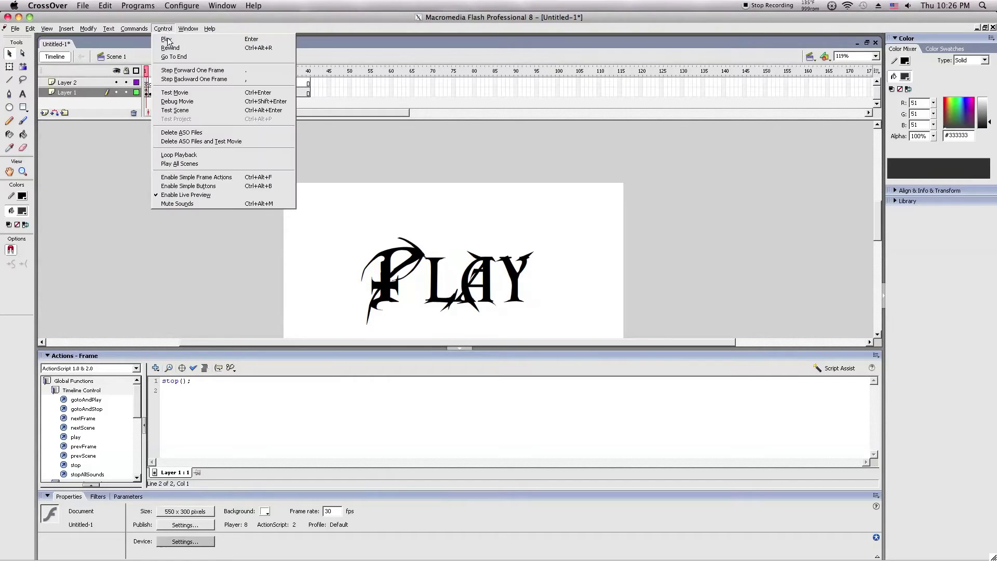
{"action": "left_click", "coordinate": [178, 112]}
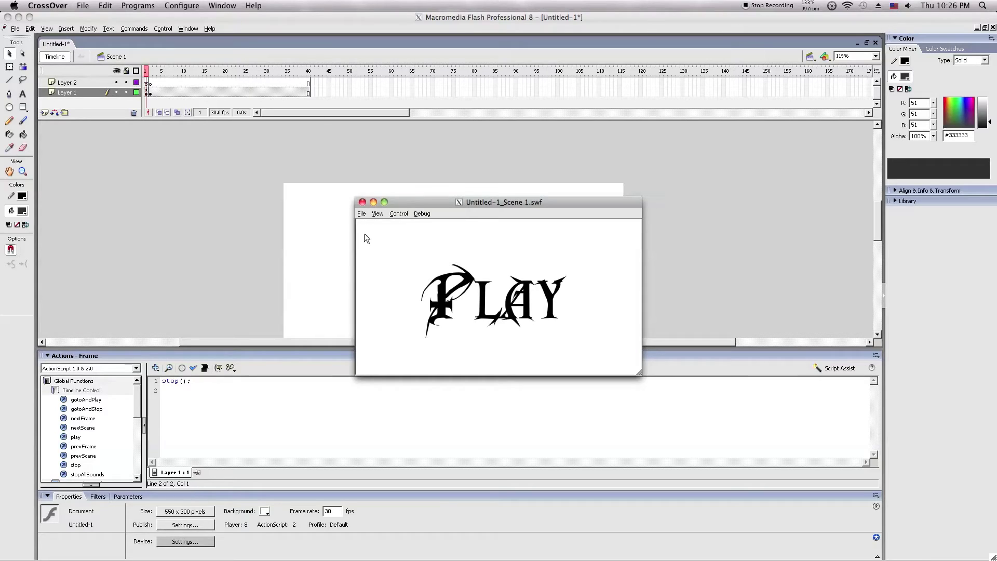
{"action": "left_click", "coordinate": [445, 305]}
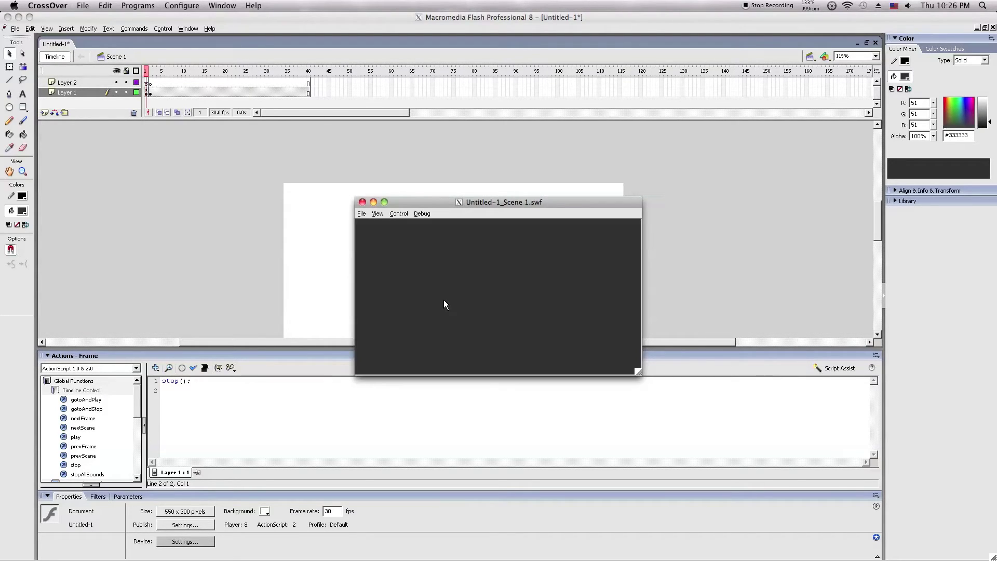
{"action": "left_click", "coordinate": [362, 203]}
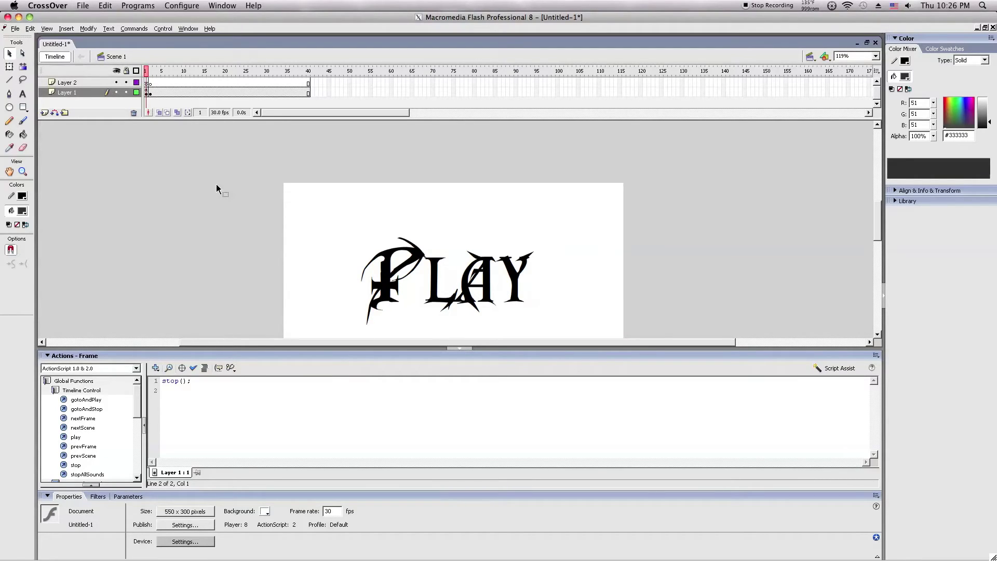
{"action": "left_click", "coordinate": [153, 74]}
Add a stop(); action to frame 2
{"action": "left_click", "coordinate": [150, 74]}
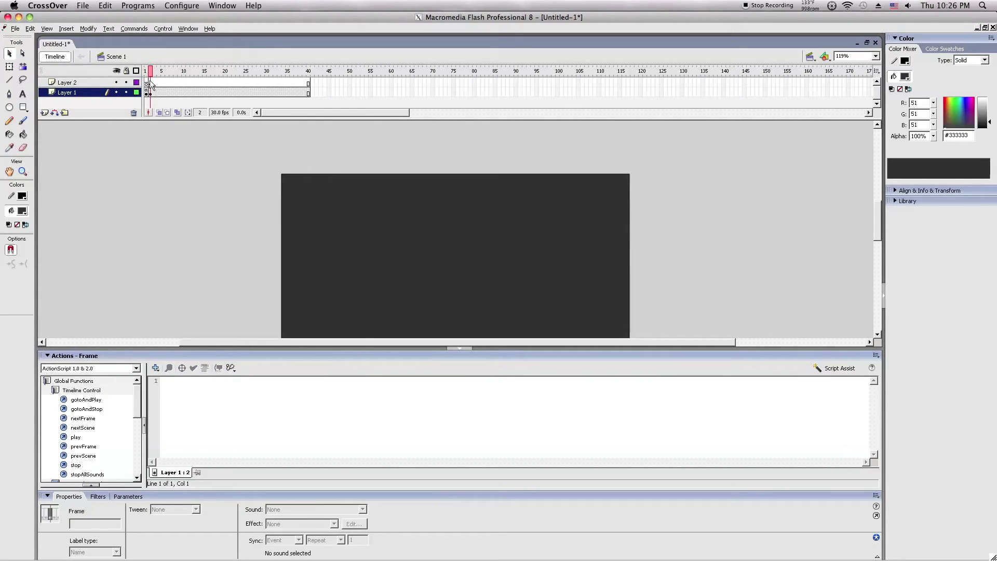
{"action": "type", "text": "stop();"}
{"action": "key", "text": "Return"}
Set the frame 1 sound's sync to Start
{"action": "left_click", "coordinate": [77, 353]}
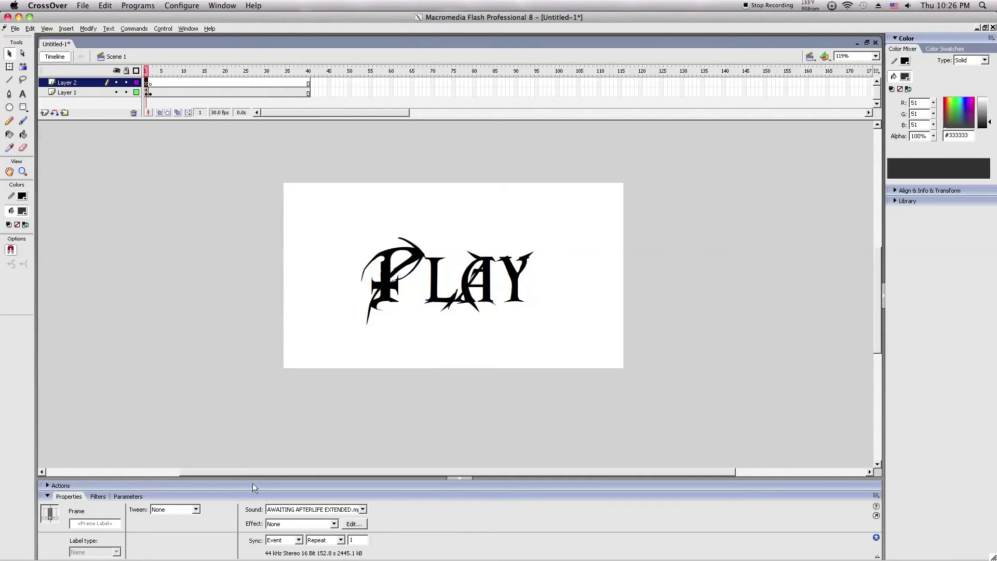
{"action": "left_click", "coordinate": [275, 541]}
{"action": "left_click", "coordinate": [275, 518]}
{"action": "left_click", "coordinate": [192, 258]}
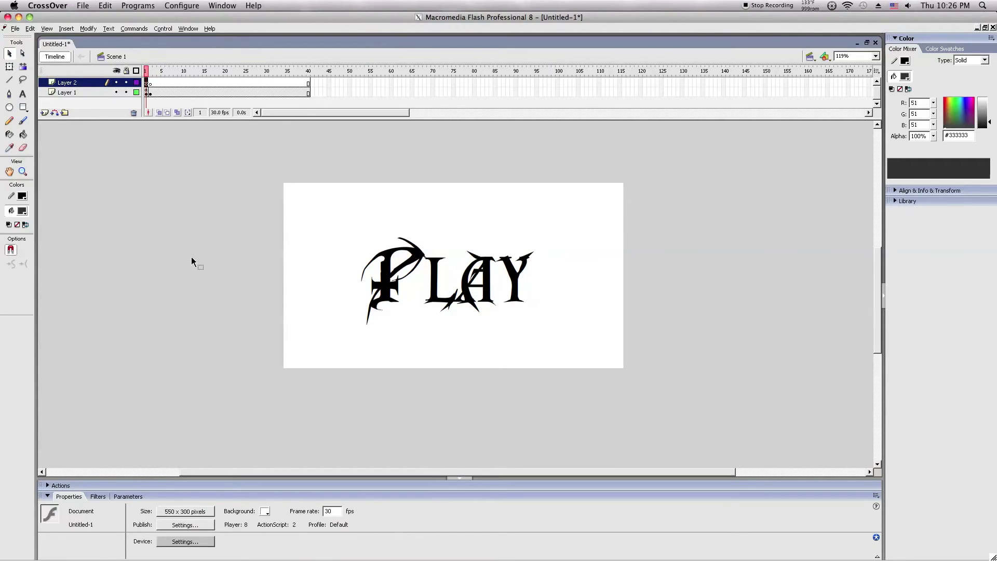
Attach AWAITING AFTERLIFE EXTENDED.mp3 to Layer 2's frame 2 with Stop sync
{"action": "left_click", "coordinate": [151, 82]}
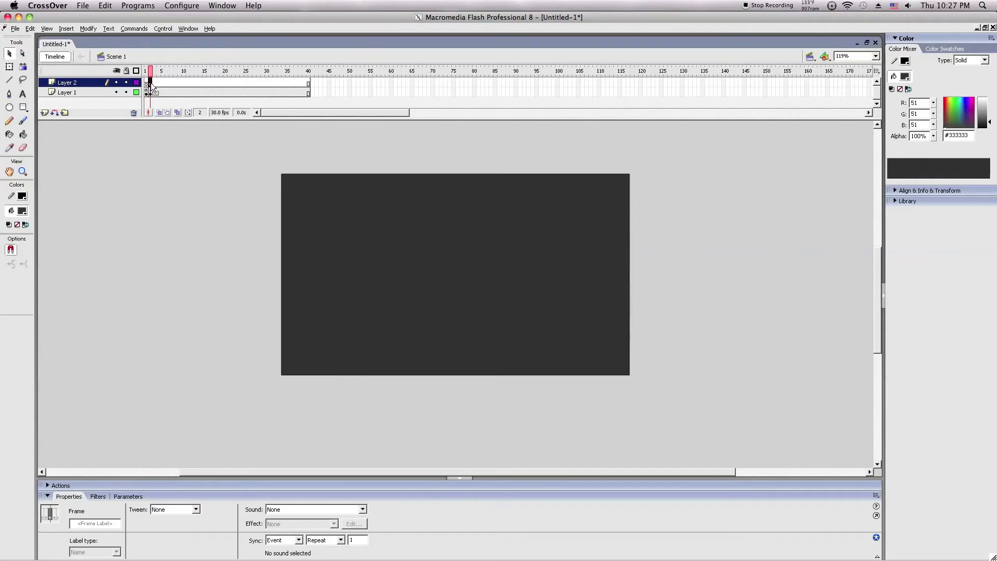
{"action": "left_click", "coordinate": [310, 509]}
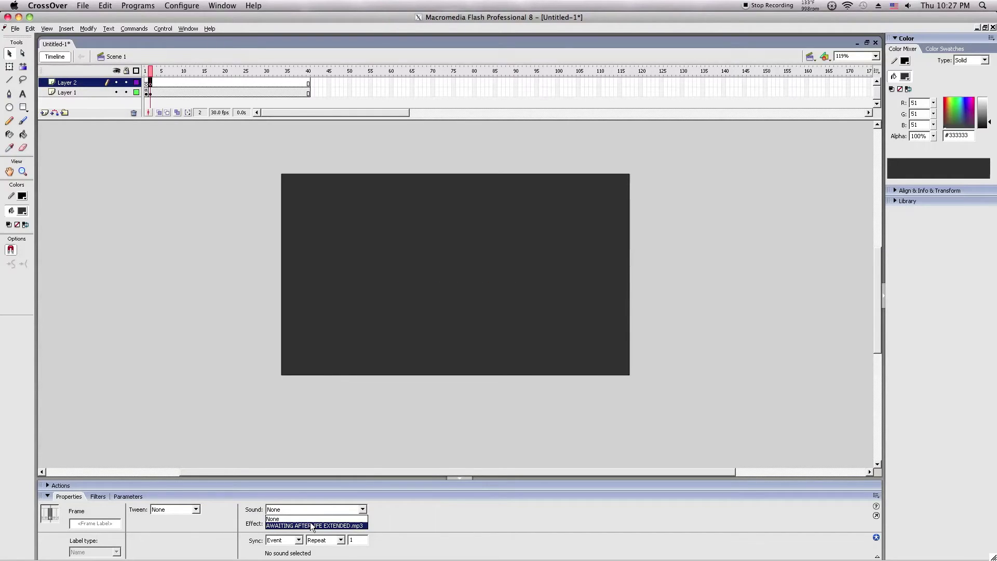
{"action": "left_click", "coordinate": [312, 526]}
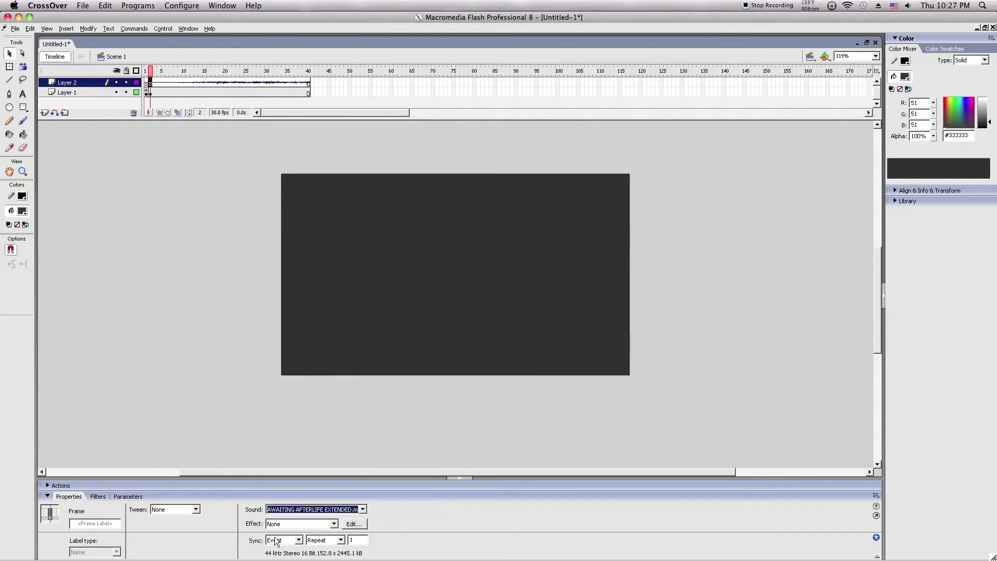
{"action": "left_click", "coordinate": [275, 540]}
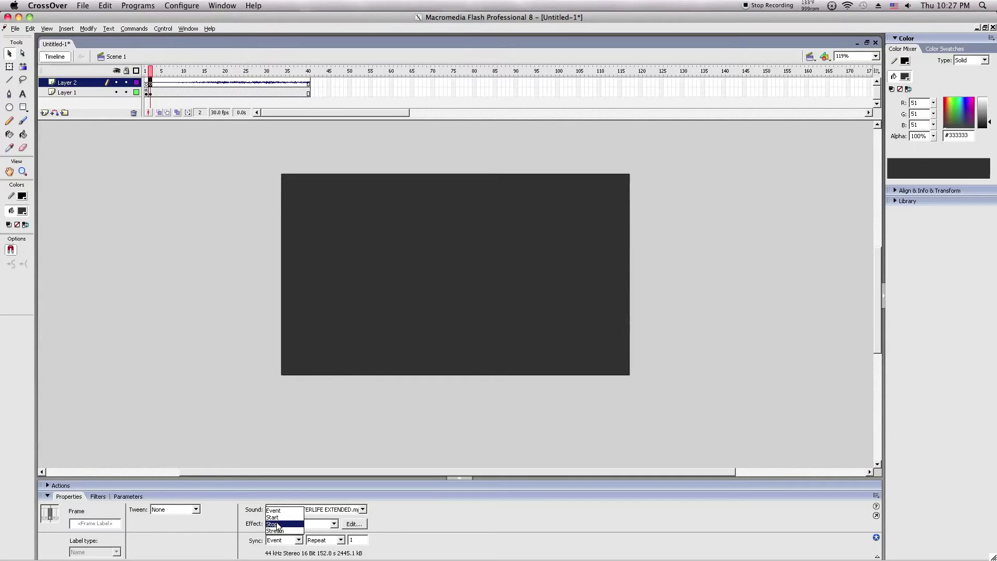
{"action": "left_click", "coordinate": [278, 524]}
{"action": "left_click", "coordinate": [223, 365]}
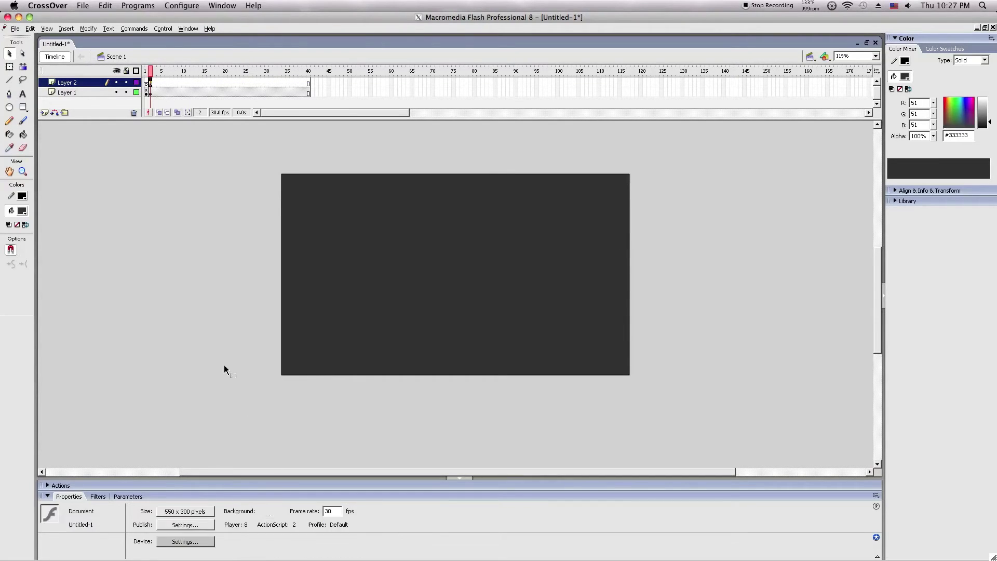
{"action": "left_click", "coordinate": [165, 30]}
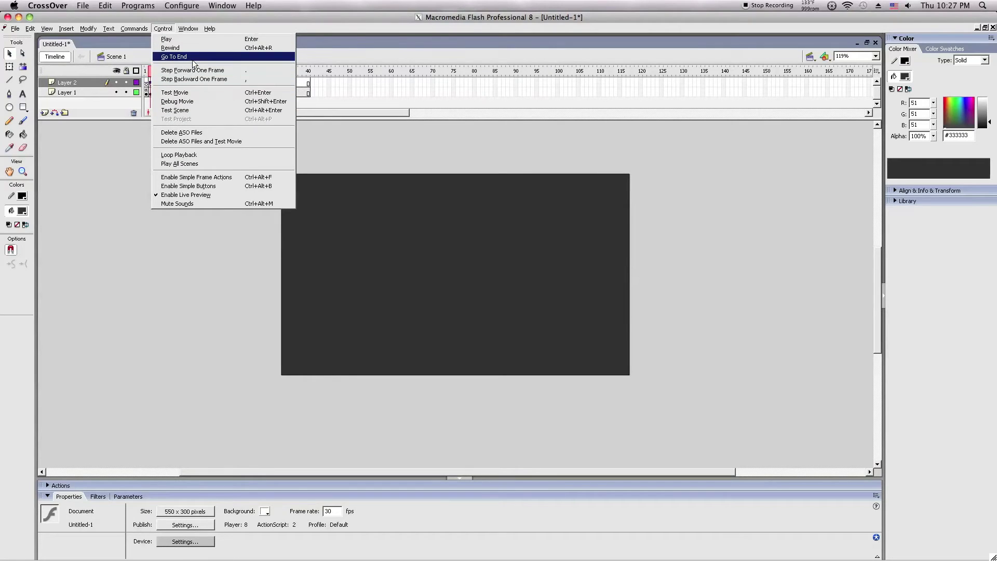
{"action": "left_click", "coordinate": [177, 111]}
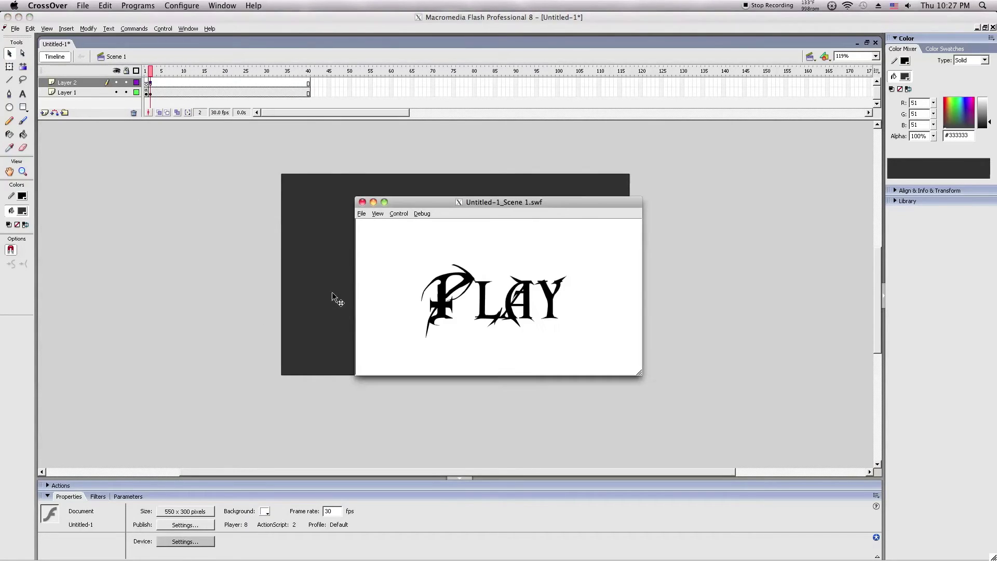
{"action": "left_click", "coordinate": [440, 293]}
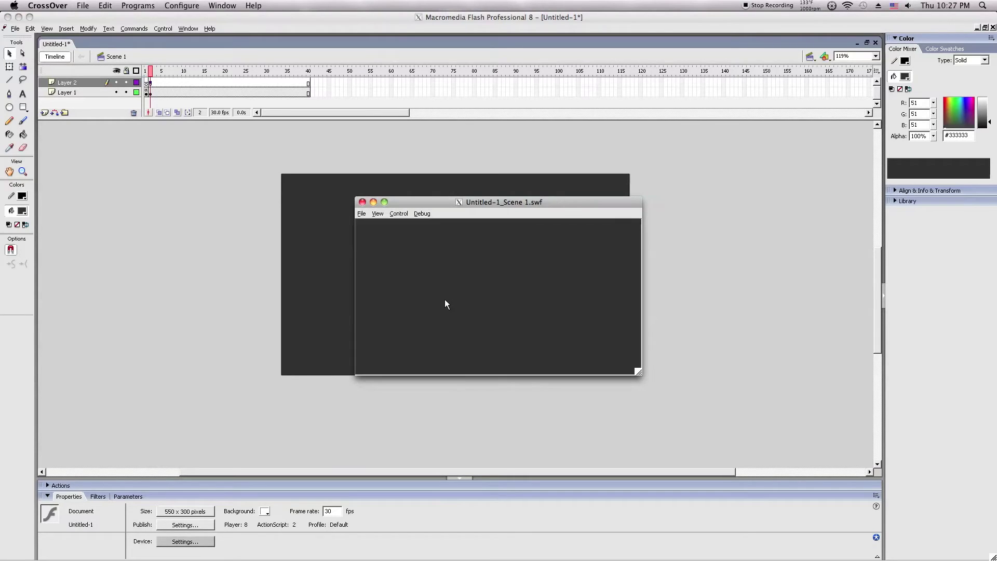
{"action": "left_click", "coordinate": [363, 202]}
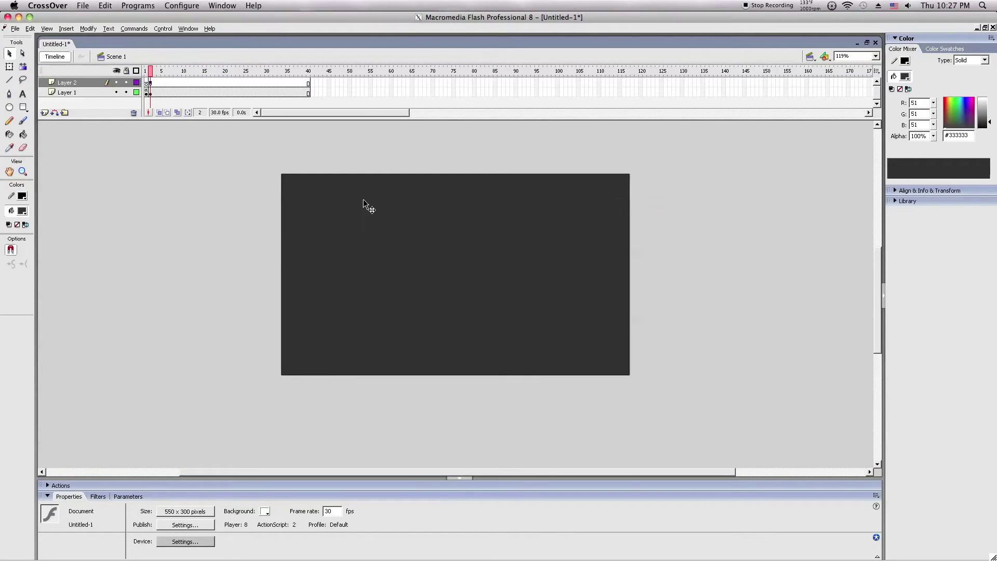
{"action": "right_click", "coordinate": [150, 84]}
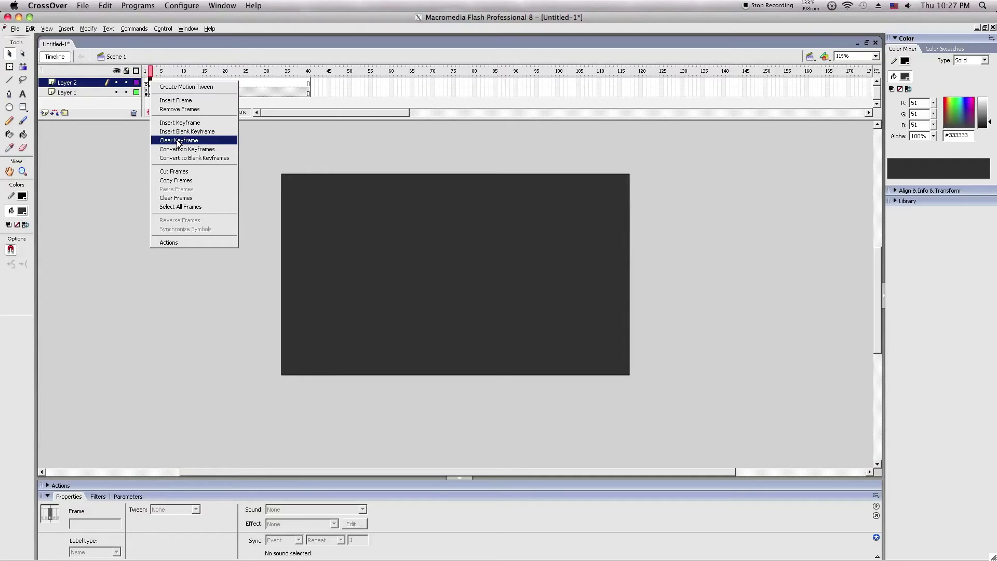
Clear Layer 2's keyframe and insert a blank keyframe at frame 2
{"action": "left_click", "coordinate": [176, 139]}
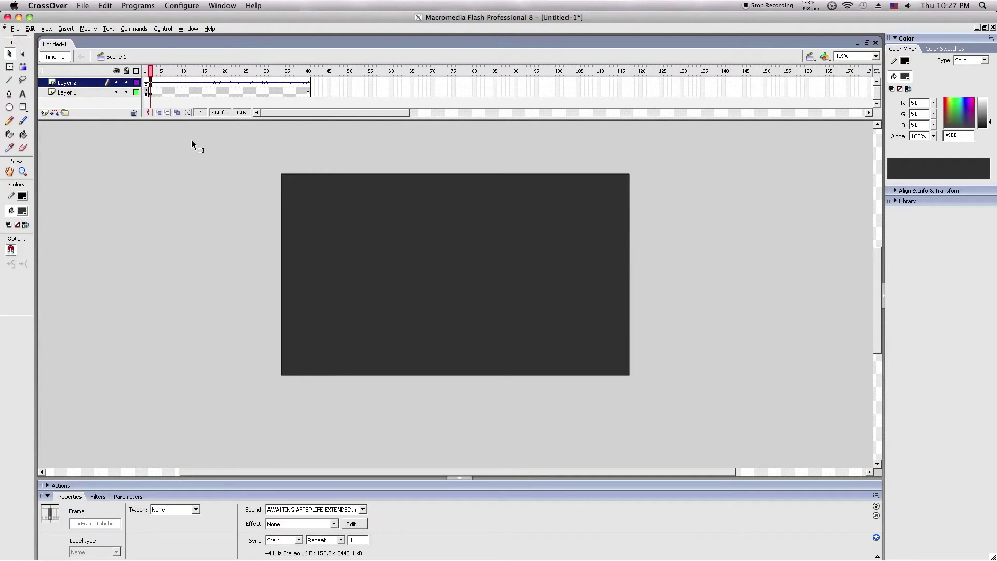
{"action": "right_click", "coordinate": [149, 83]}
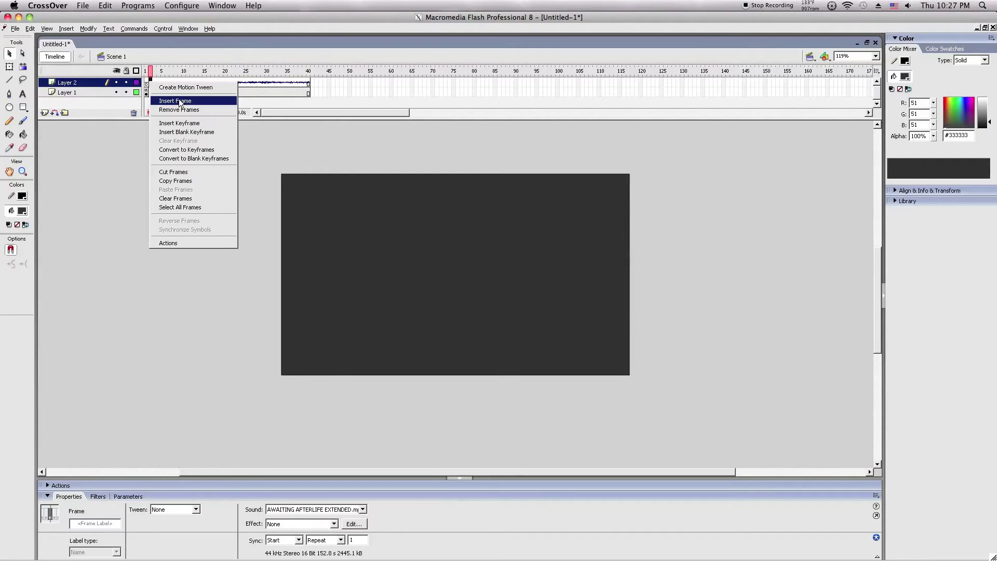
{"action": "left_click", "coordinate": [183, 130]}
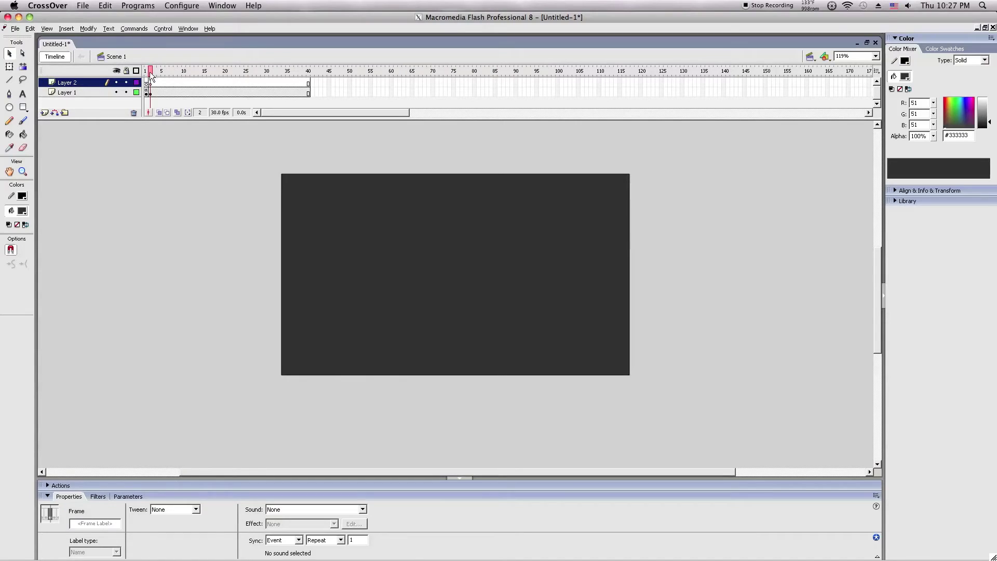
Add a stopAllSounds() action to the blank keyframe at frame 2
{"action": "left_click", "coordinate": [152, 85]}
{"action": "left_click", "coordinate": [61, 486]}
{"action": "left_click", "coordinate": [178, 390]}
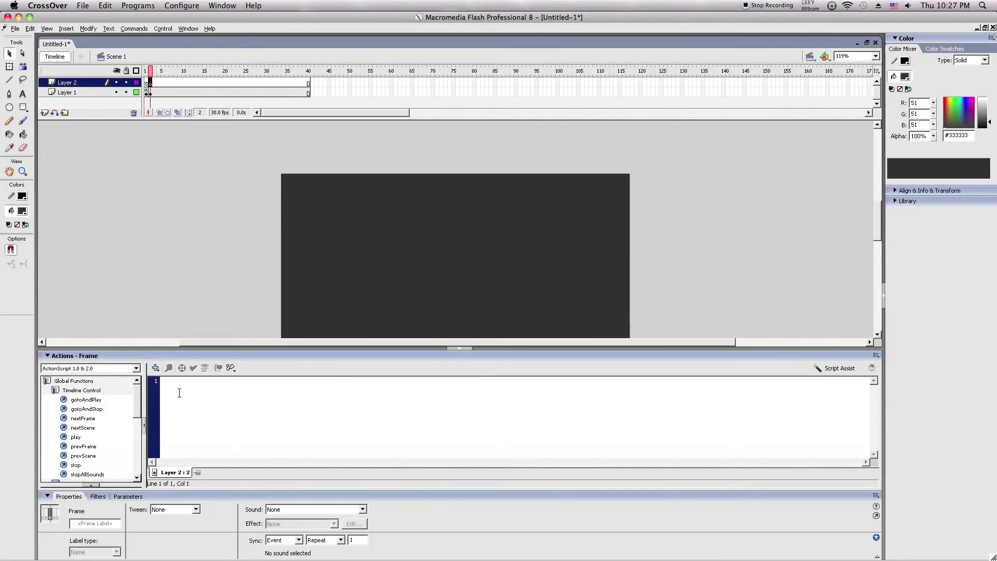
{"action": "double_click", "coordinate": [105, 474]}
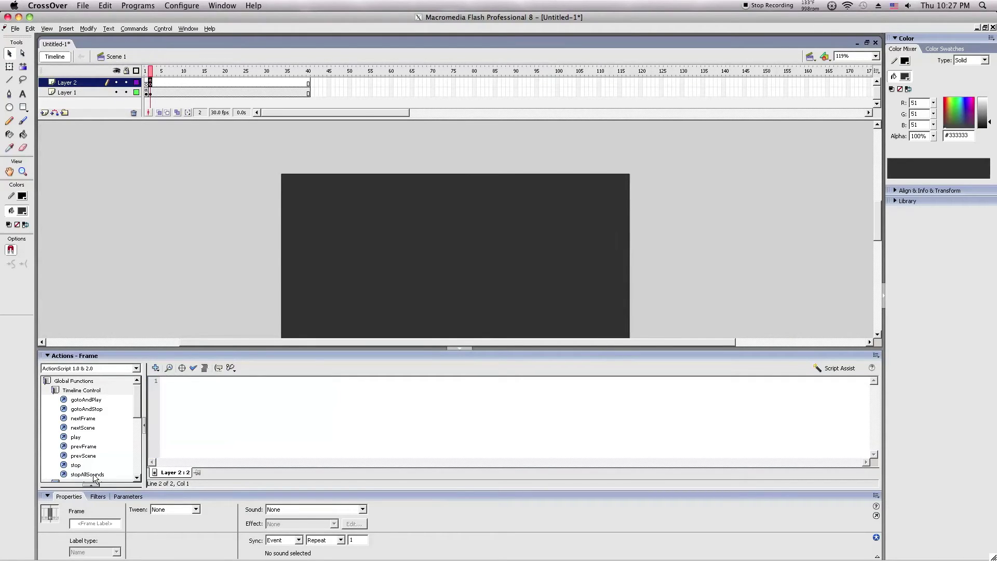
{"action": "left_click", "coordinate": [99, 355]}
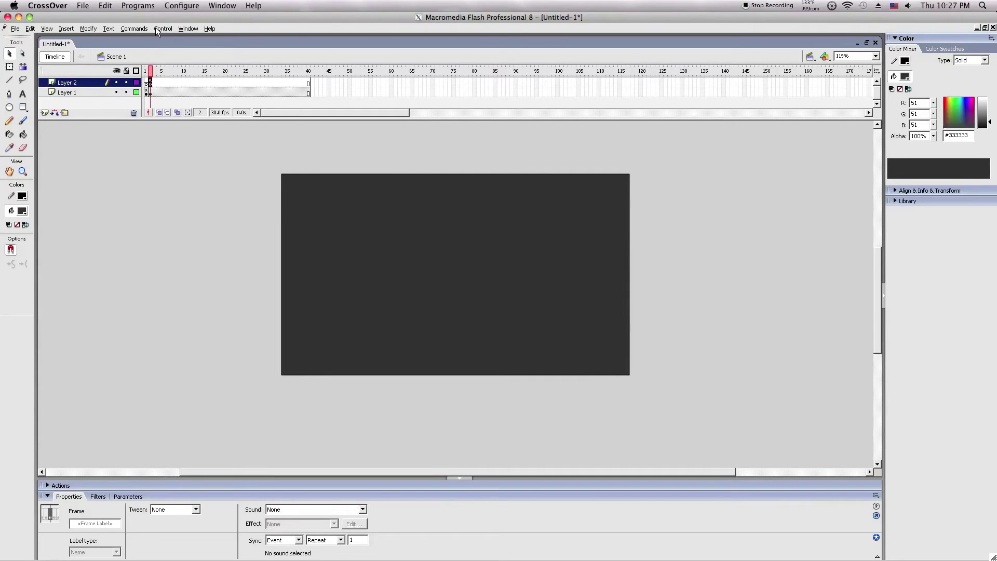
{"action": "left_click", "coordinate": [162, 28]}
{"action": "left_click", "coordinate": [175, 110]}
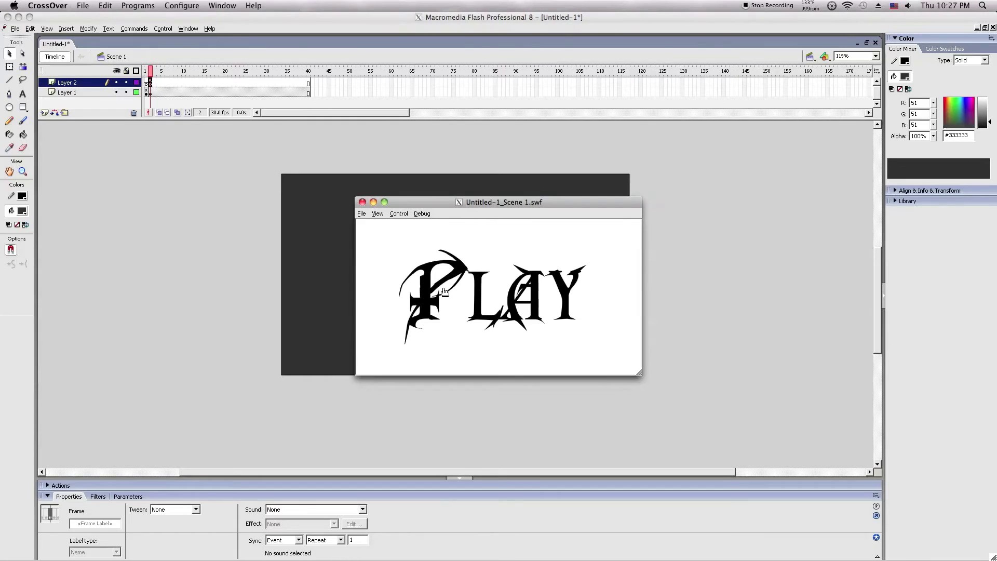
{"action": "left_click", "coordinate": [444, 288]}
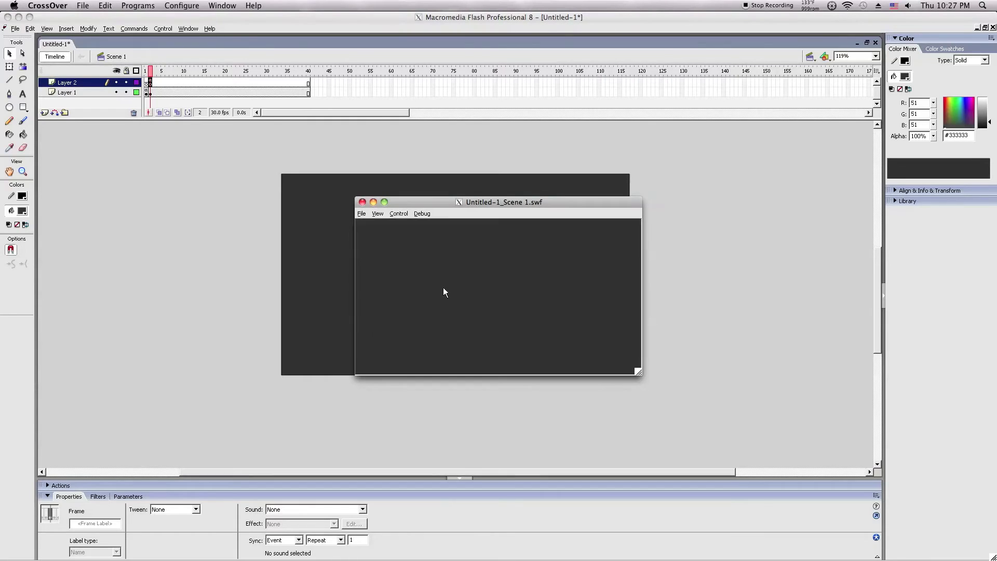
{"action": "left_click", "coordinate": [363, 202]}
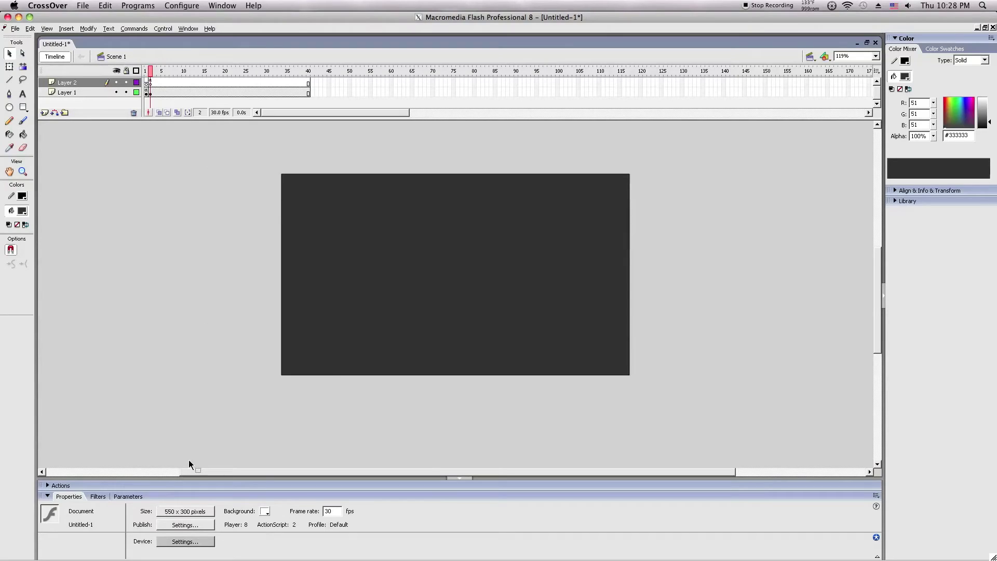
{"action": "left_click", "coordinate": [149, 82]}
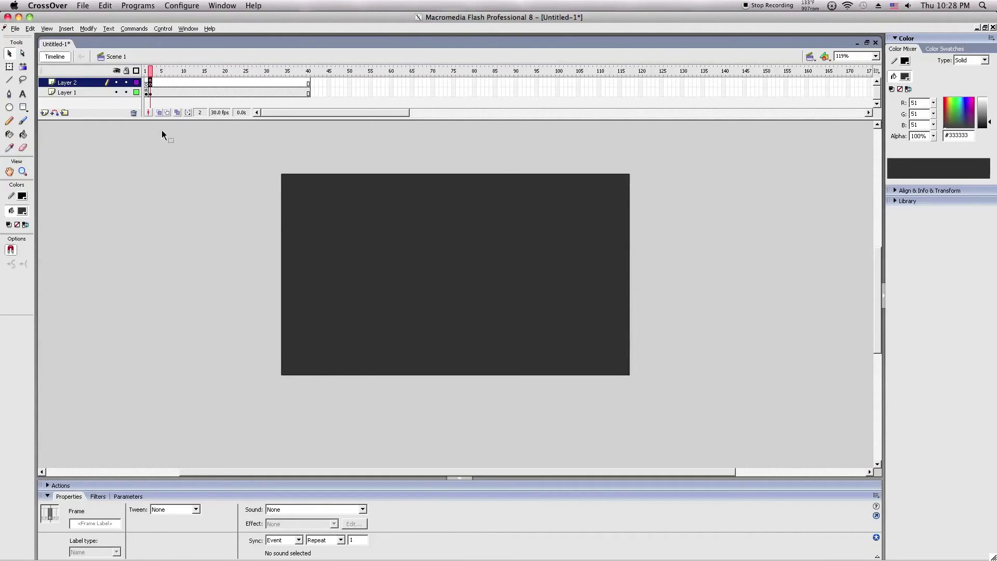
Play the timeline from Layer 2's frame 1 through to the last frame
{"action": "left_click", "coordinate": [205, 159]}
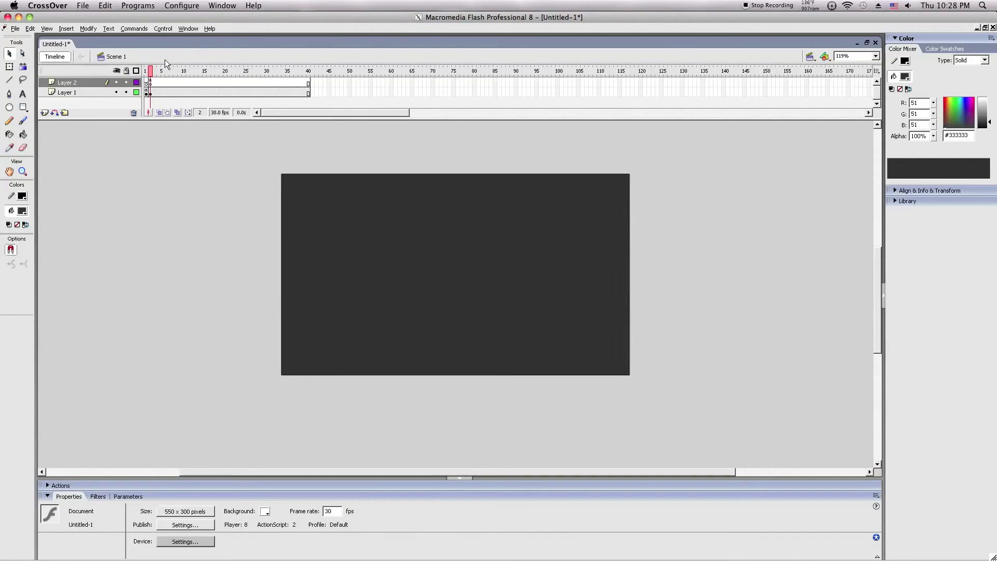
{"action": "left_click", "coordinate": [149, 71]}
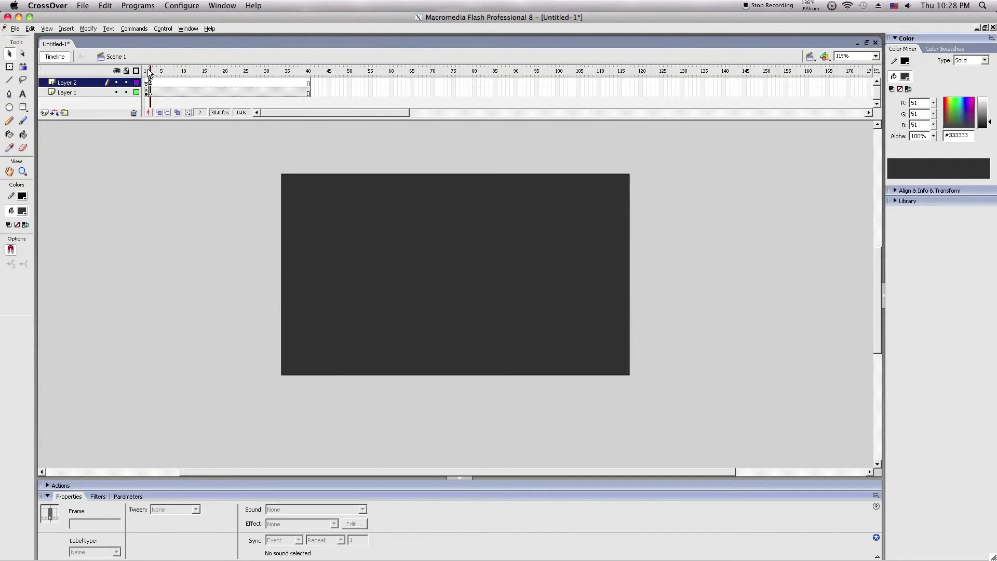
{"action": "key", "text": "Return"}
Clear the extra keyframe near the start of Layer 2
{"action": "left_click", "coordinate": [309, 83]}
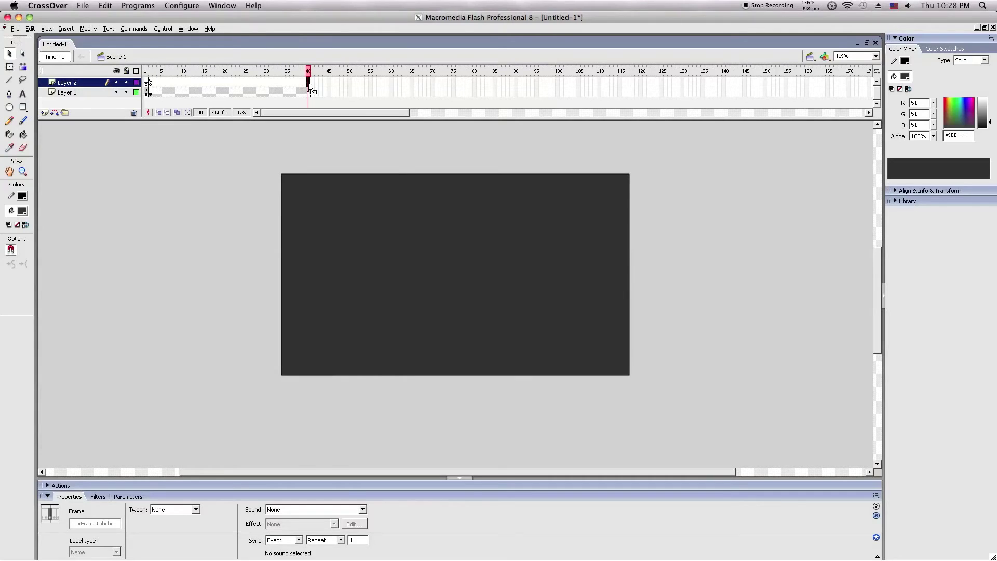
{"action": "right_click", "coordinate": [308, 82]}
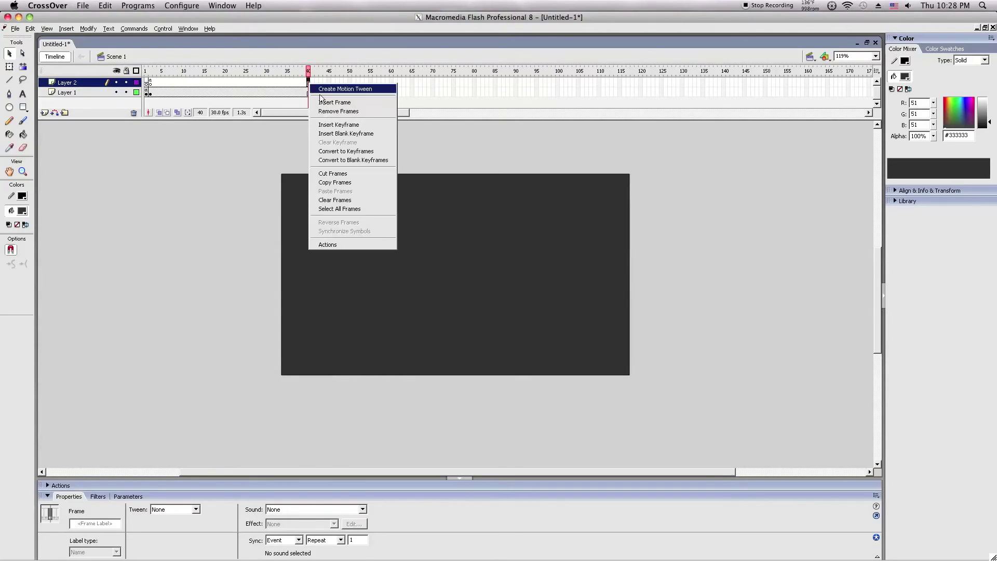
{"action": "left_click", "coordinate": [248, 139]}
{"action": "right_click", "coordinate": [150, 83]}
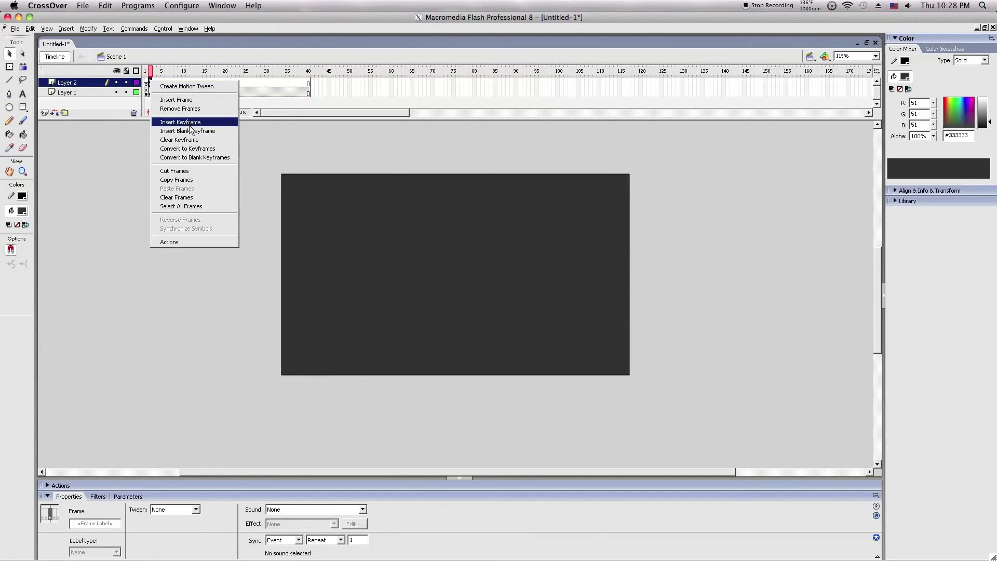
{"action": "left_click", "coordinate": [165, 140]}
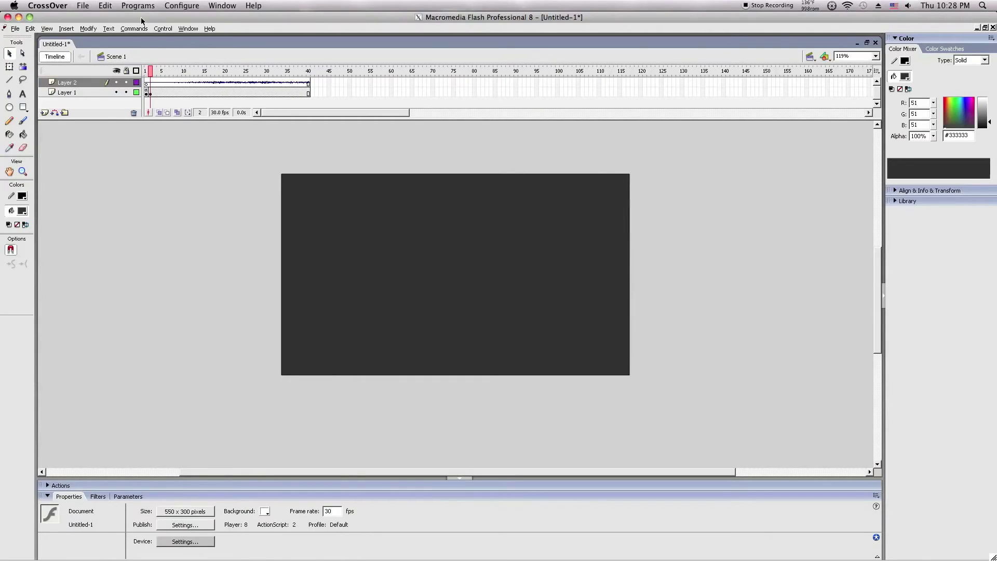
{"action": "left_click", "coordinate": [163, 28]}
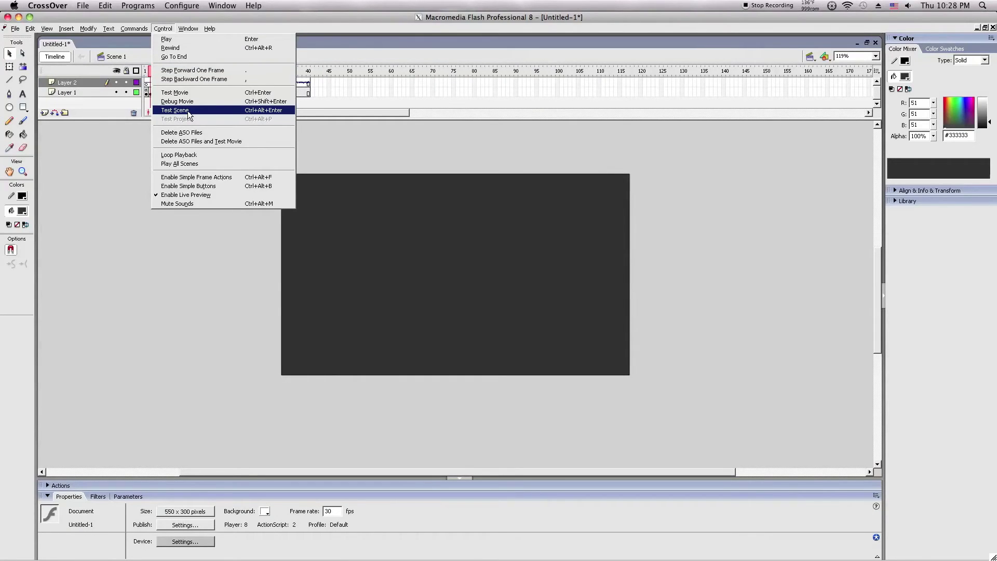
{"action": "left_click", "coordinate": [188, 110]}
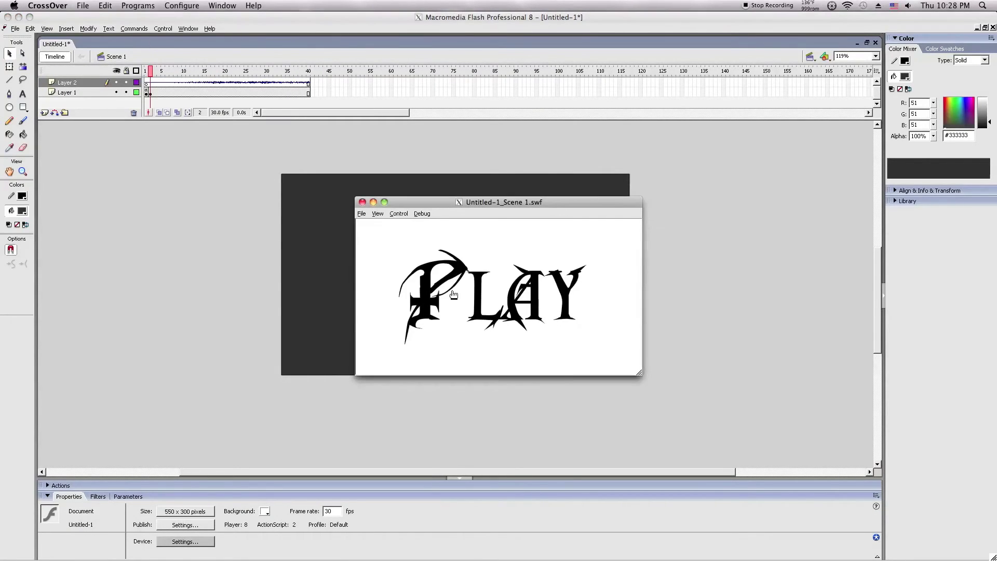
{"action": "left_click", "coordinate": [453, 294]}
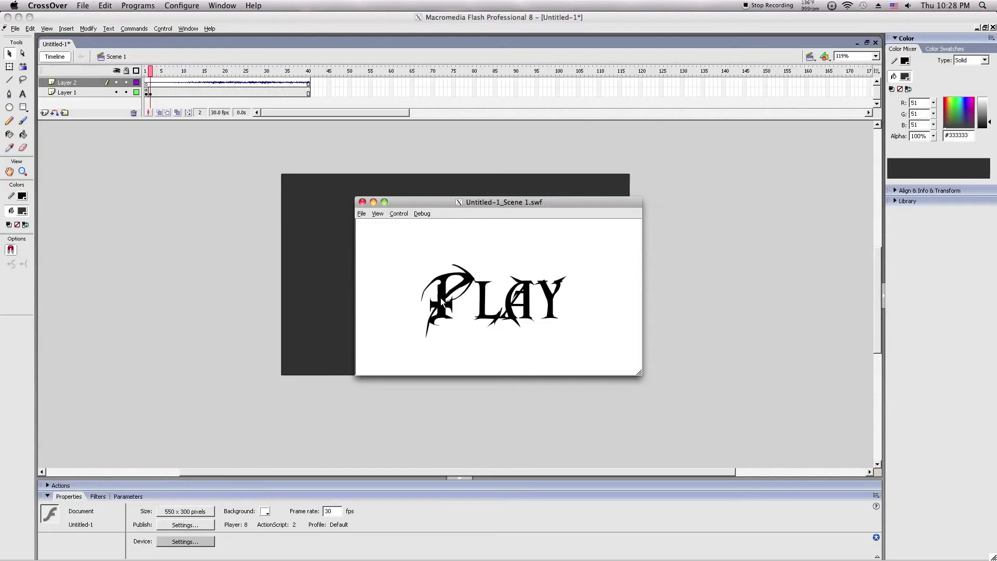
{"action": "left_click", "coordinate": [442, 298]}
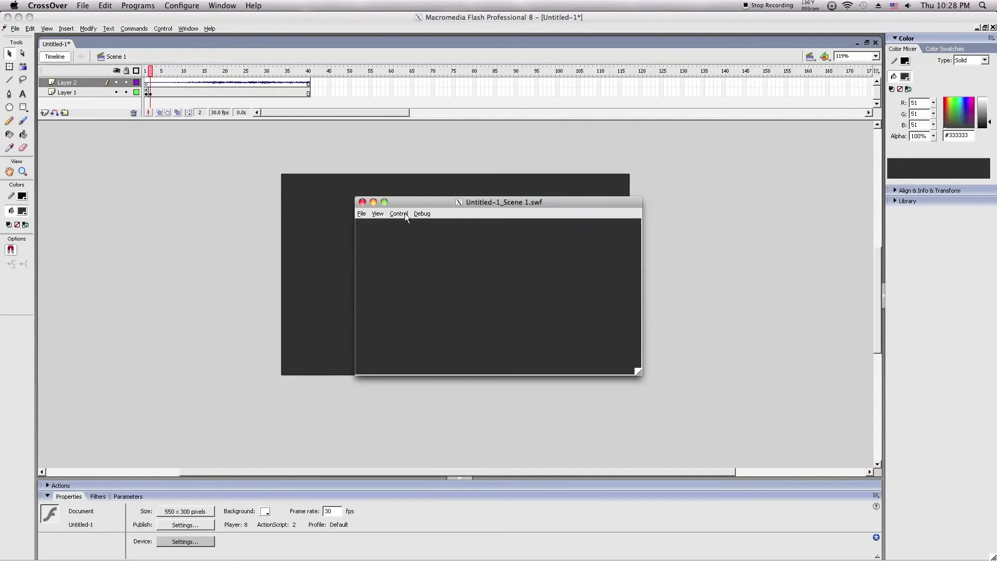
{"action": "left_click", "coordinate": [362, 202]}
{"action": "left_click", "coordinate": [148, 87]}
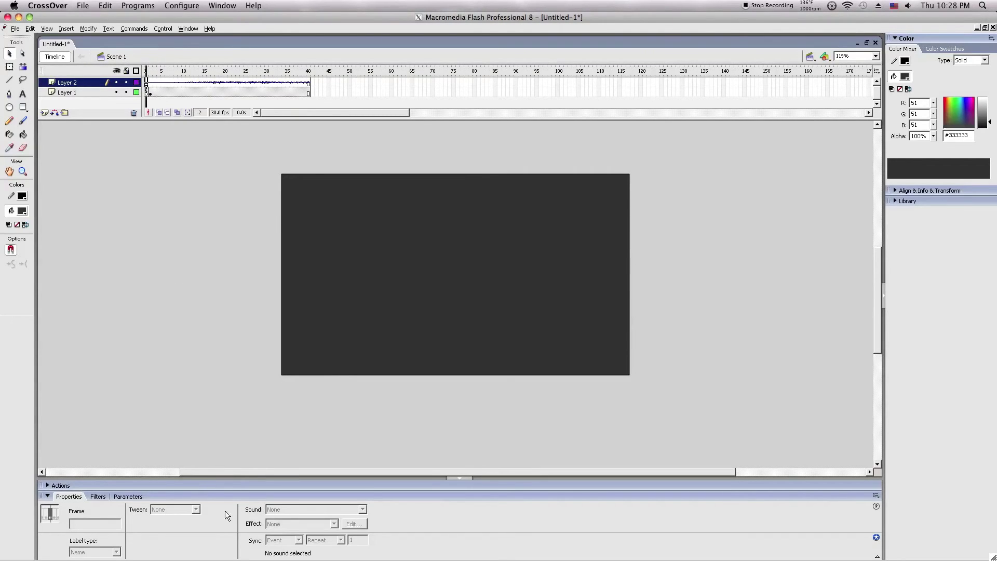
Set the frame 1 sound's sync option to Event
{"action": "left_click", "coordinate": [148, 82]}
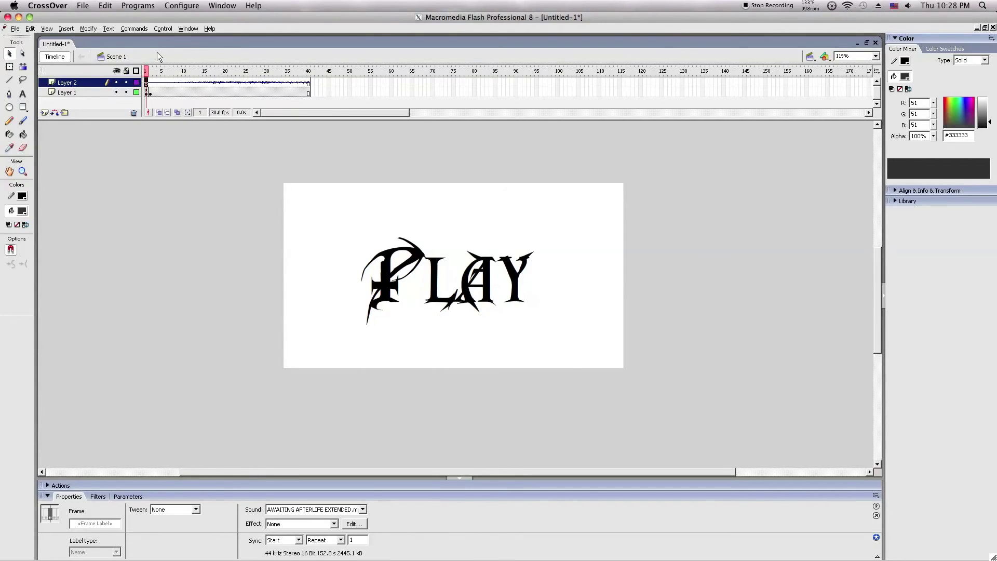
{"action": "left_click", "coordinate": [284, 542]}
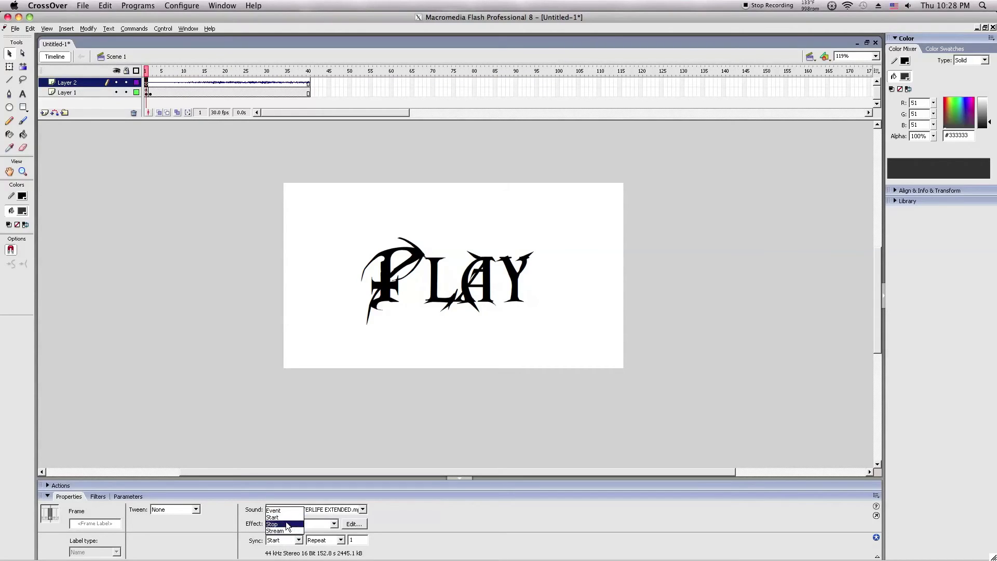
{"action": "left_click", "coordinate": [280, 511]}
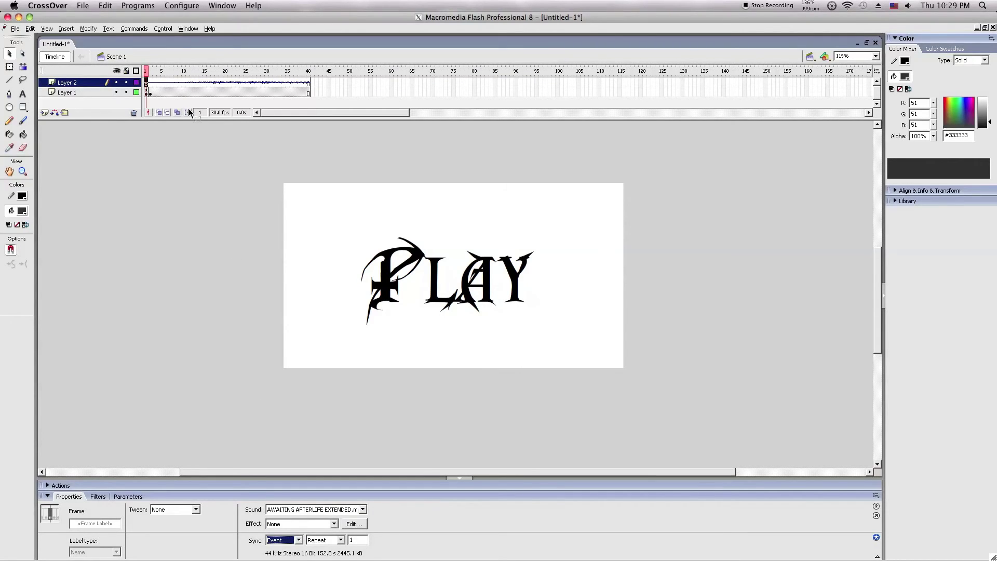
Test the scene, press PLAY in the preview, then close it
{"action": "left_click", "coordinate": [163, 28]}
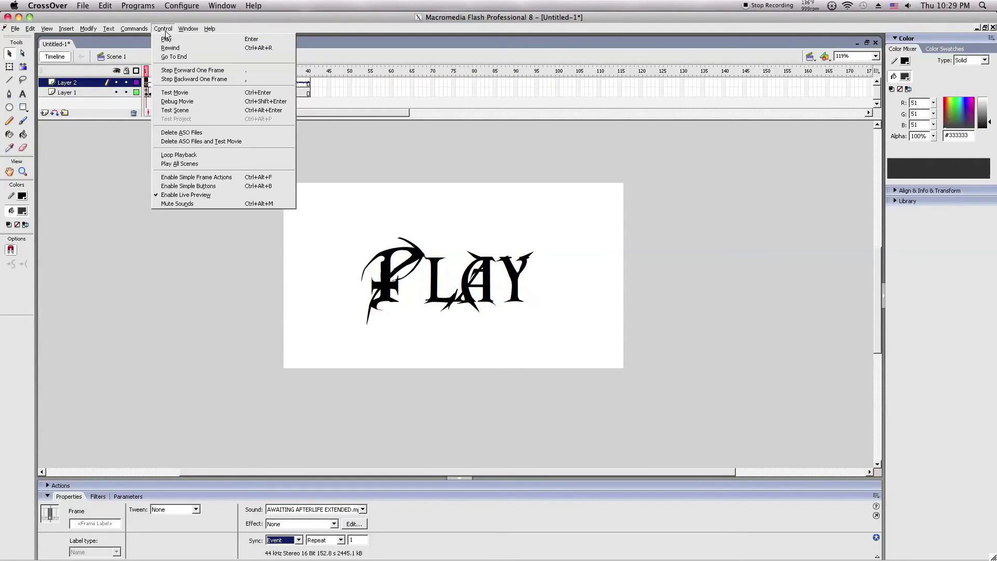
{"action": "left_click", "coordinate": [180, 112]}
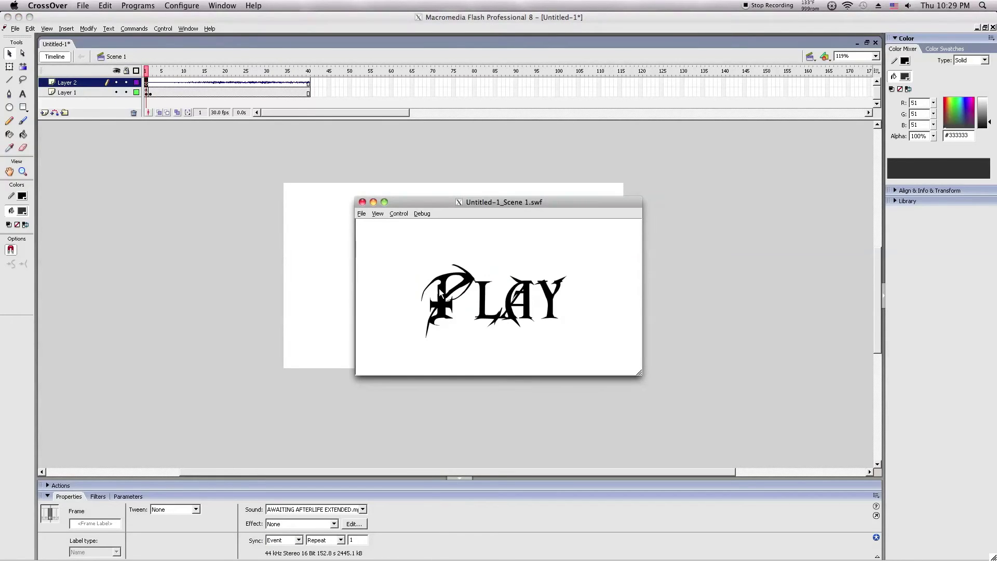
{"action": "left_click", "coordinate": [442, 293]}
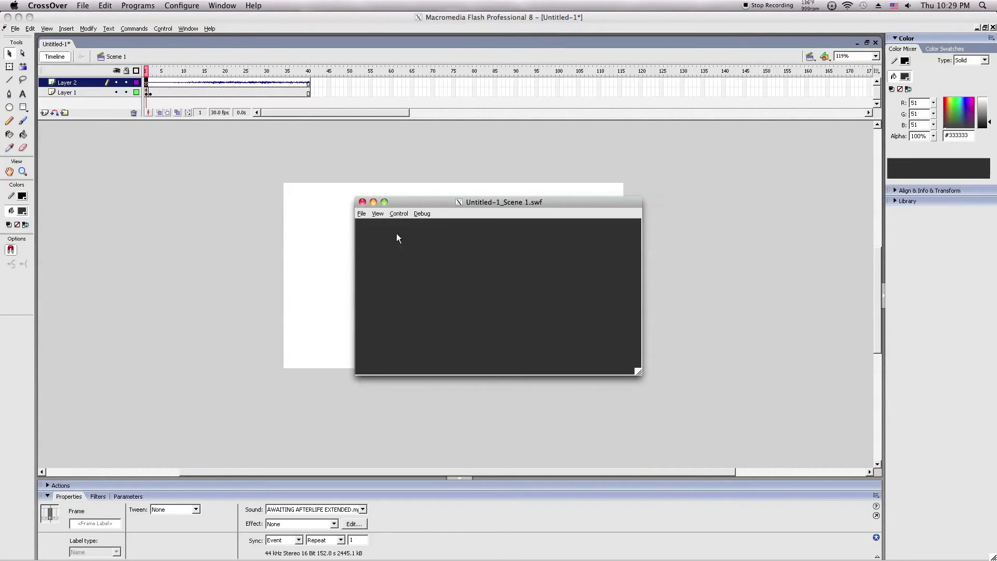
{"action": "left_click", "coordinate": [362, 202]}
{"action": "left_click", "coordinate": [164, 171]}
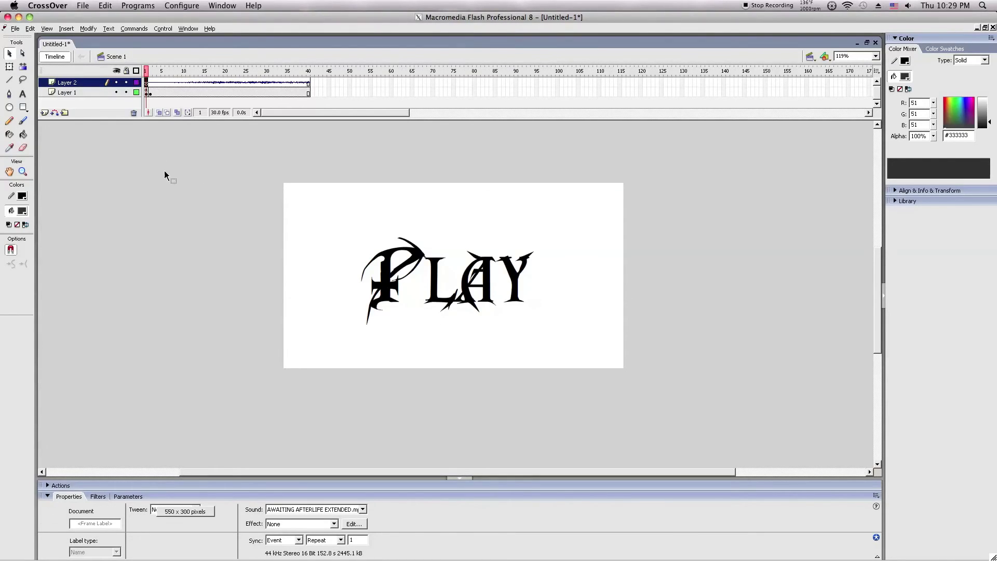
{"action": "right_click", "coordinate": [151, 83]}
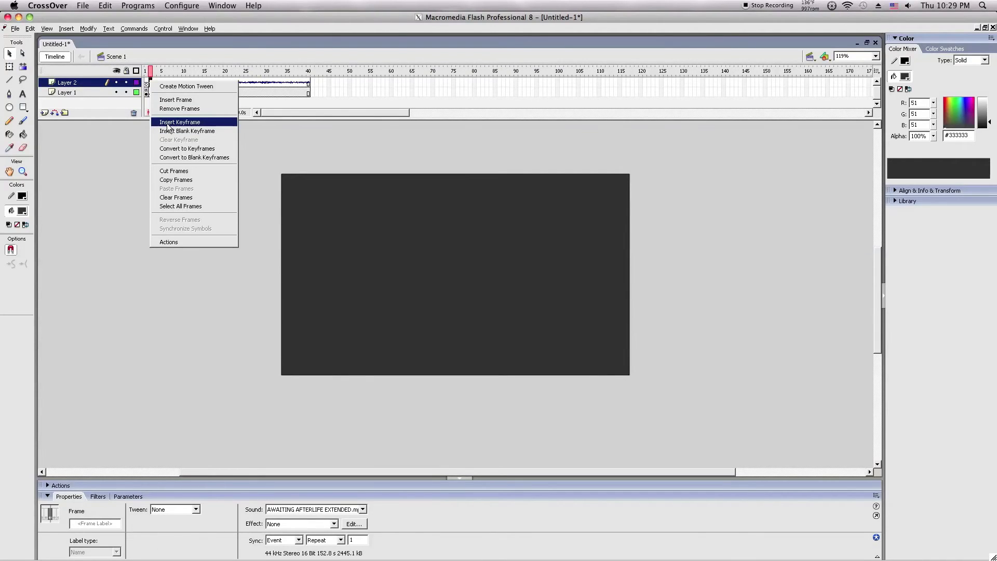
Insert a keyframe at Layer 2 frame 2 and add stopAllSounds() to it
{"action": "left_click", "coordinate": [167, 123]}
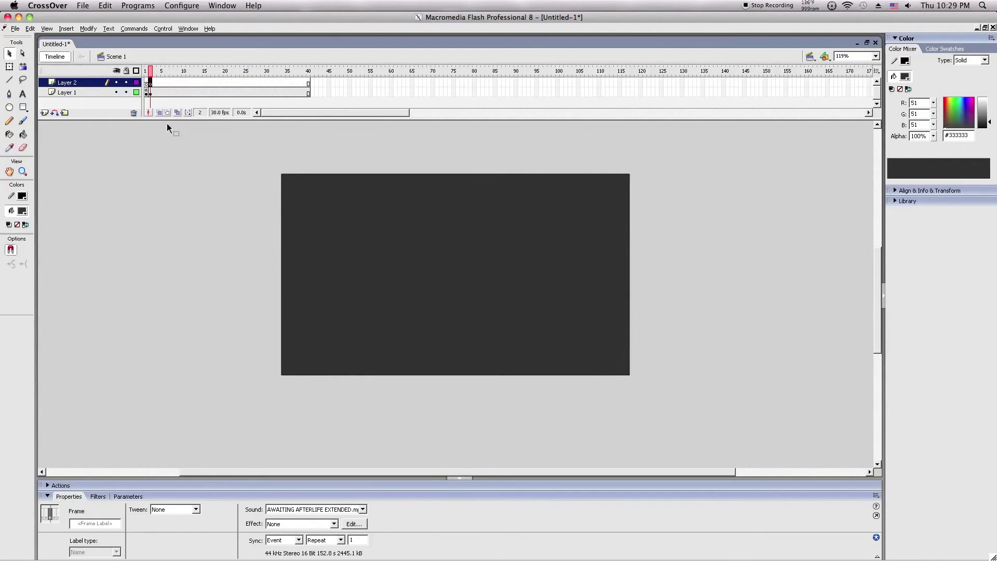
{"action": "left_click", "coordinate": [95, 486]}
{"action": "left_click", "coordinate": [182, 384]}
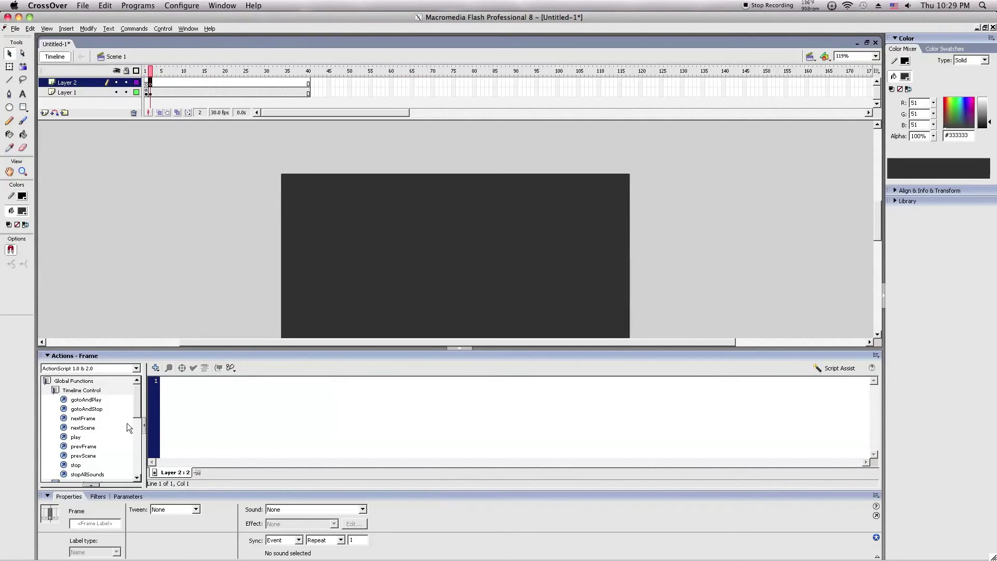
{"action": "double_click", "coordinate": [82, 474]}
Insert a keyframe at Layer 2 frame 40 and give it stopAllSounds() too
{"action": "left_click", "coordinate": [152, 72]}
{"action": "left_click_drag", "start_coordinate": [150, 69], "coordinate": [171, 71]}
{"action": "left_click", "coordinate": [157, 76]}
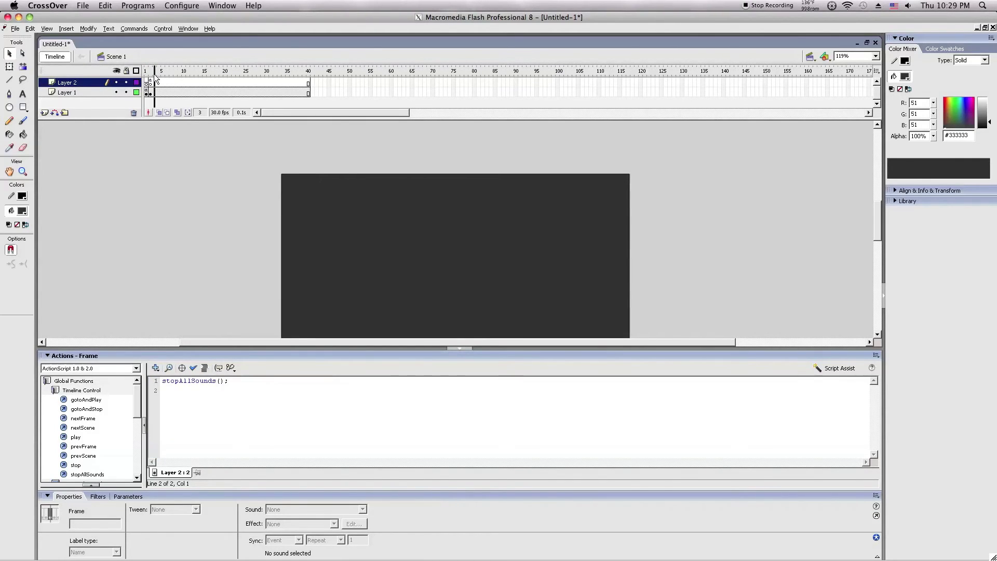
{"action": "left_click", "coordinate": [309, 83]}
{"action": "right_click", "coordinate": [311, 80]}
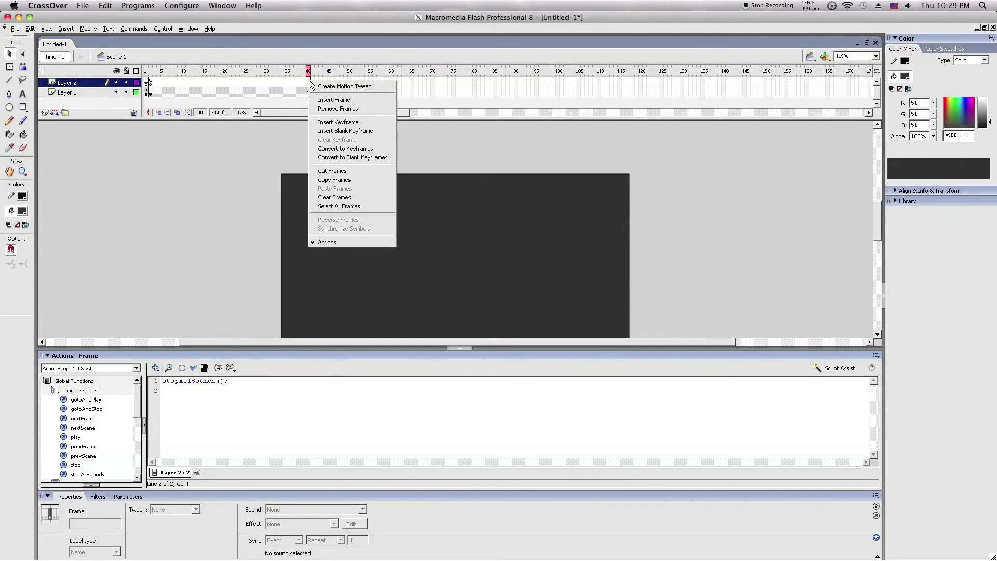
{"action": "left_click", "coordinate": [338, 122]}
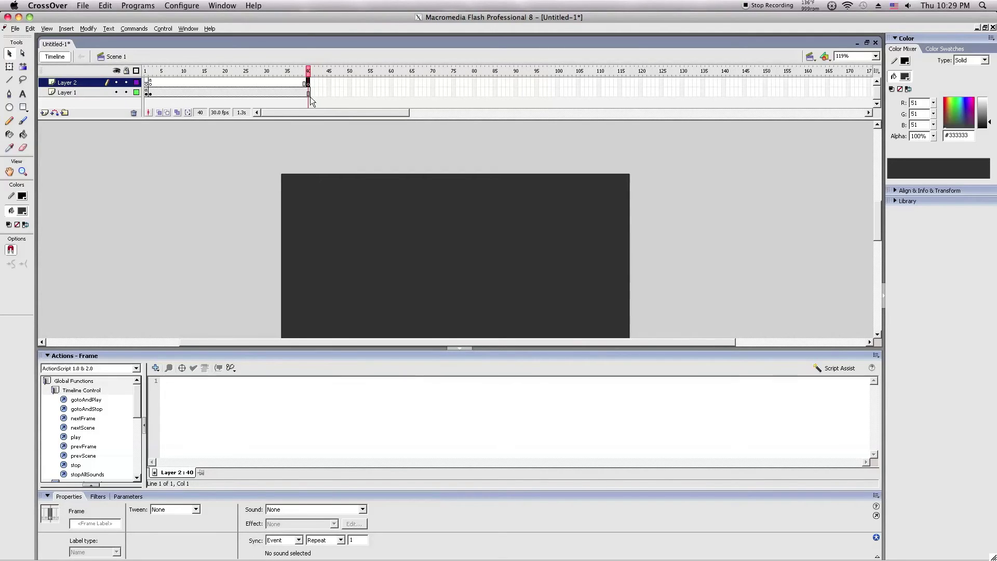
{"action": "left_click", "coordinate": [181, 413]}
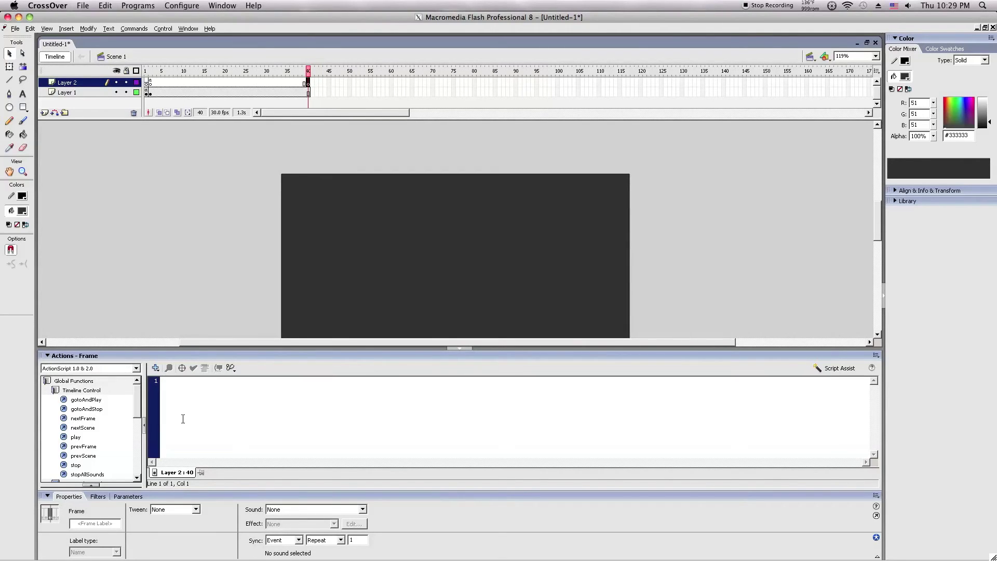
{"action": "double_click", "coordinate": [76, 475]}
Add a keyframe at frame 40 of Layer 1
{"action": "left_click", "coordinate": [92, 356]}
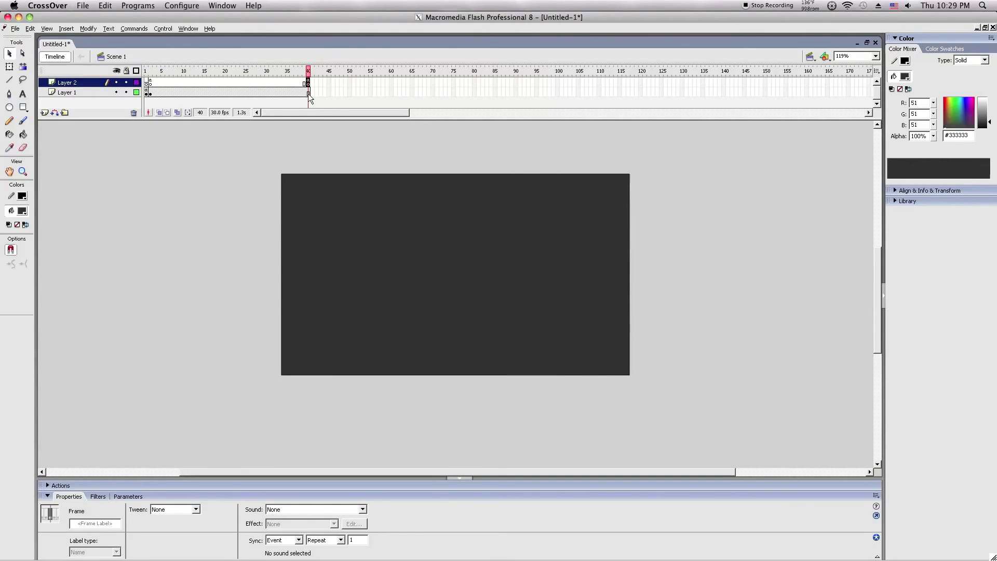
{"action": "right_click", "coordinate": [308, 93]}
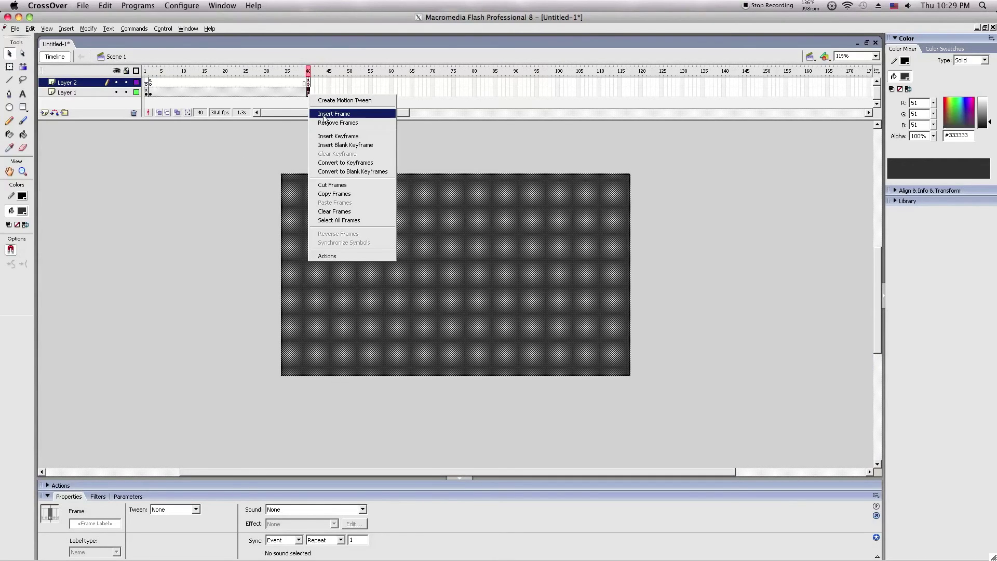
{"action": "left_click", "coordinate": [346, 137]}
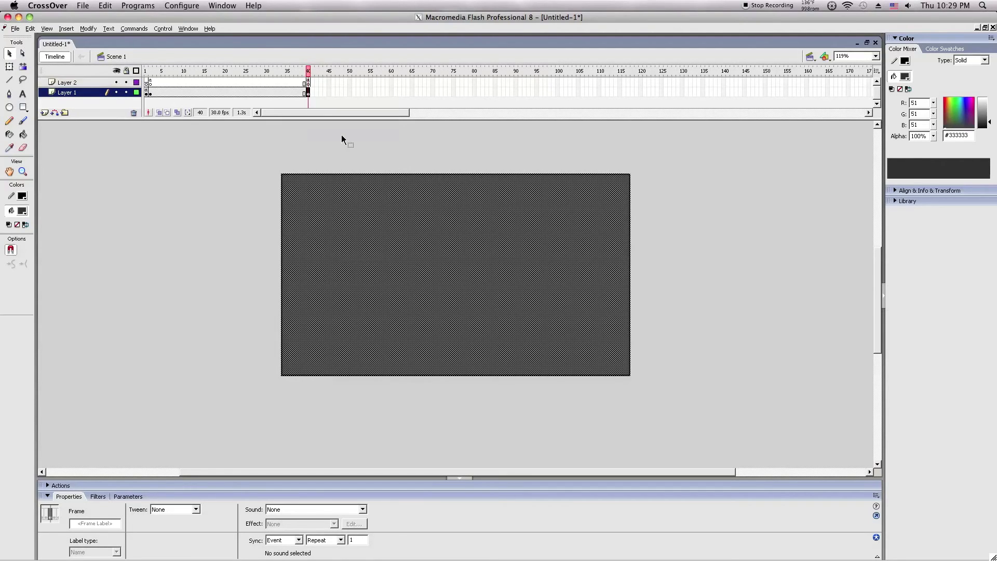
Type REPLAY as Metal Macabre size 75 text on the pasteboard
{"action": "left_click", "coordinate": [113, 151]}
{"action": "left_click", "coordinate": [23, 94]}
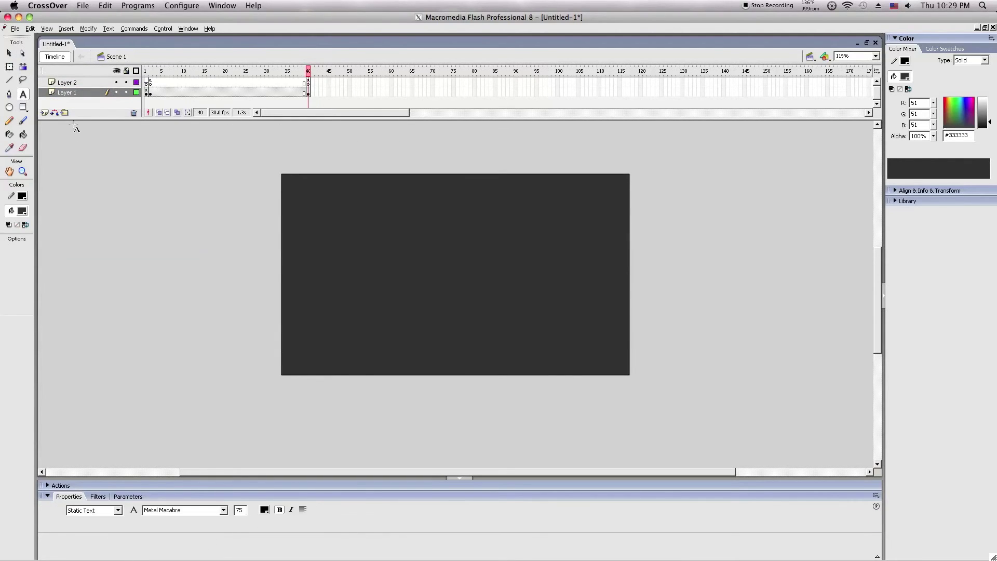
{"action": "left_click", "coordinate": [98, 240]}
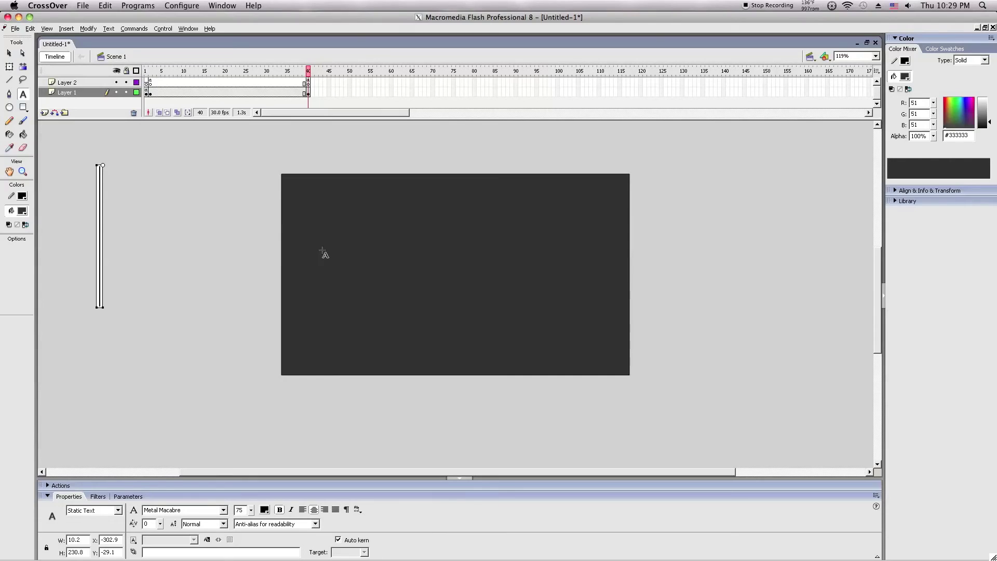
{"action": "type", "text": "R"}
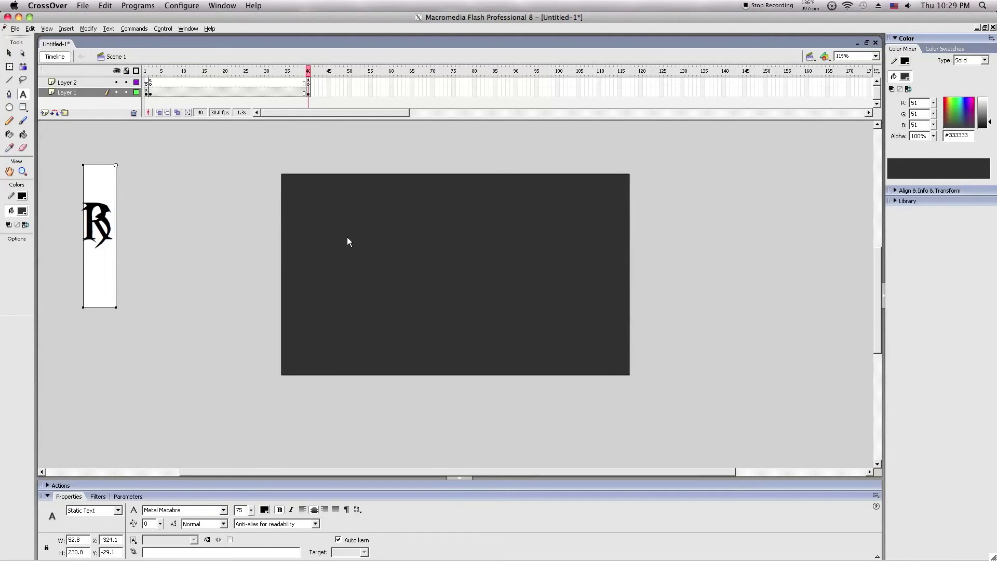
{"action": "type", "text": "C"}
{"action": "key", "text": "BackSpace"}
{"action": "key", "text": "BackSpace"}
{"action": "type", "text": "REP"}
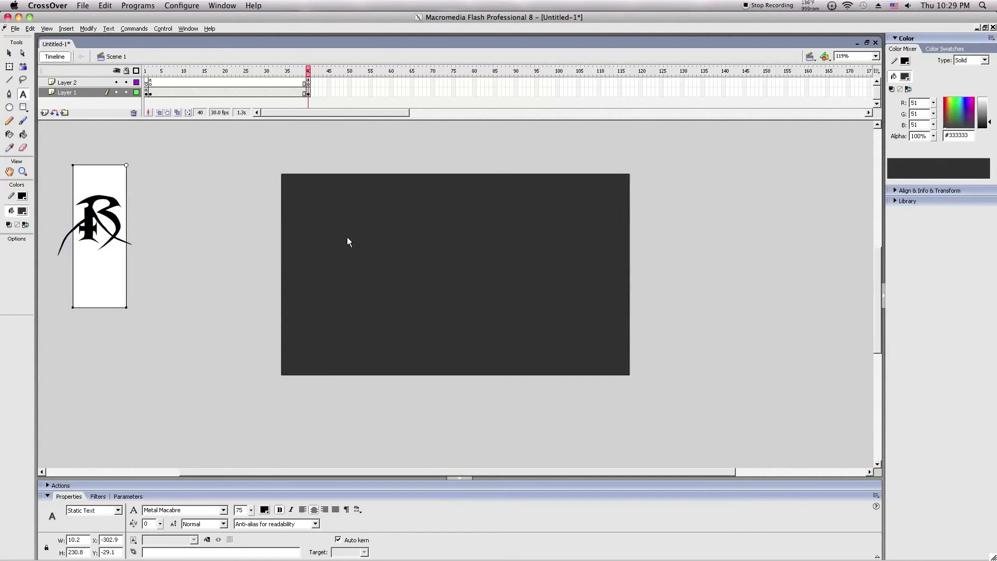
{"action": "type", "text": "LAY"}
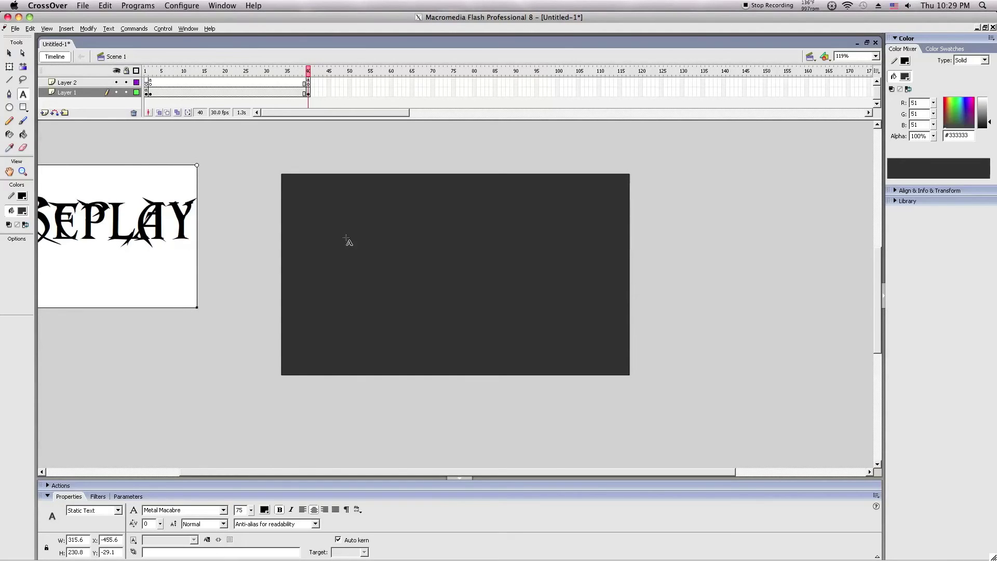
Move the REPLAY text to the centre of the stage
{"action": "left_click", "coordinate": [10, 67]}
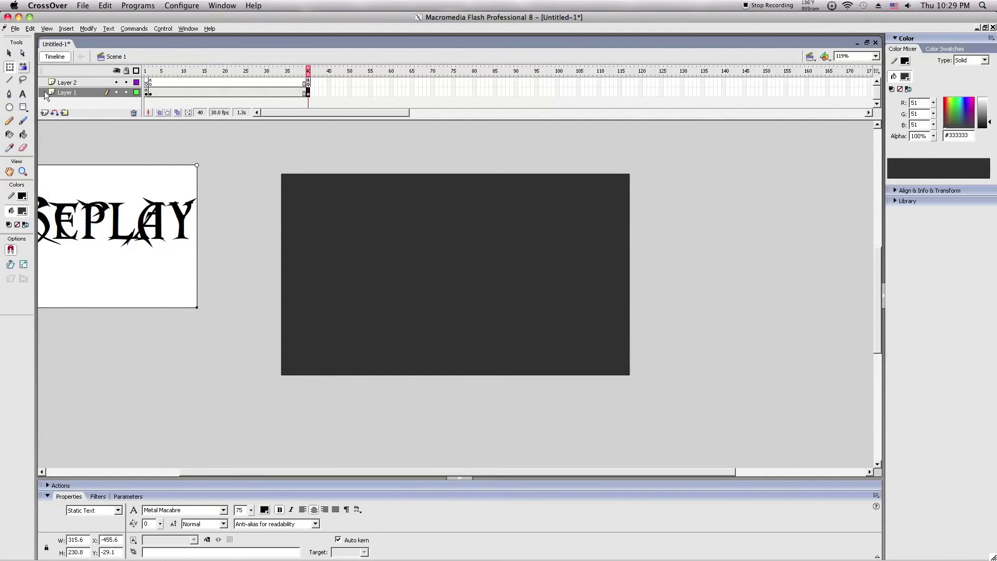
{"action": "left_click", "coordinate": [94, 210]}
{"action": "left_click_drag", "start_coordinate": [90, 224], "coordinate": [445, 265]}
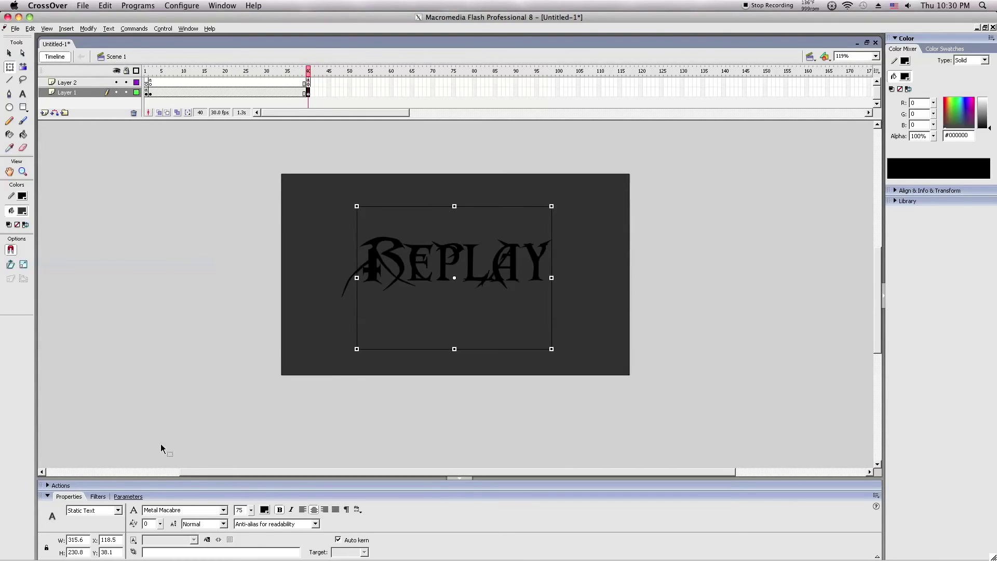
{"action": "right_click", "coordinate": [370, 263]}
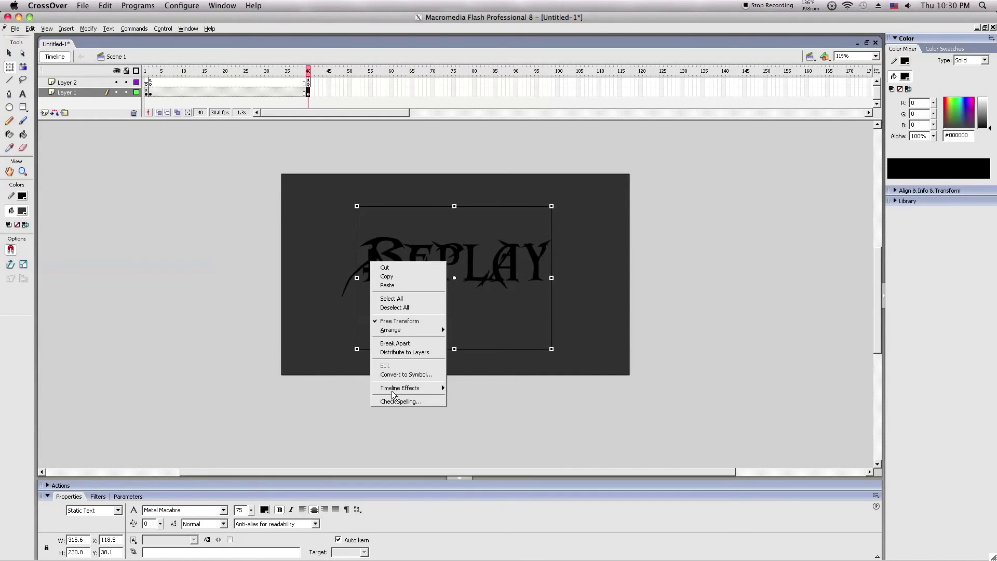
Convert the REPLAY text into a Button symbol named Symbol 2
{"action": "left_click", "coordinate": [400, 374]}
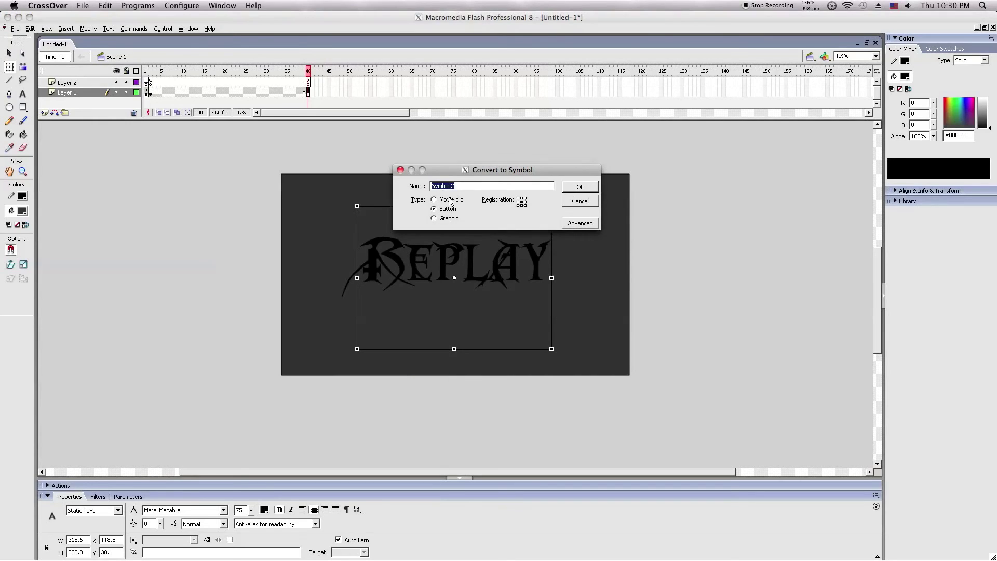
{"action": "left_click", "coordinate": [453, 201]}
{"action": "left_click", "coordinate": [449, 208]}
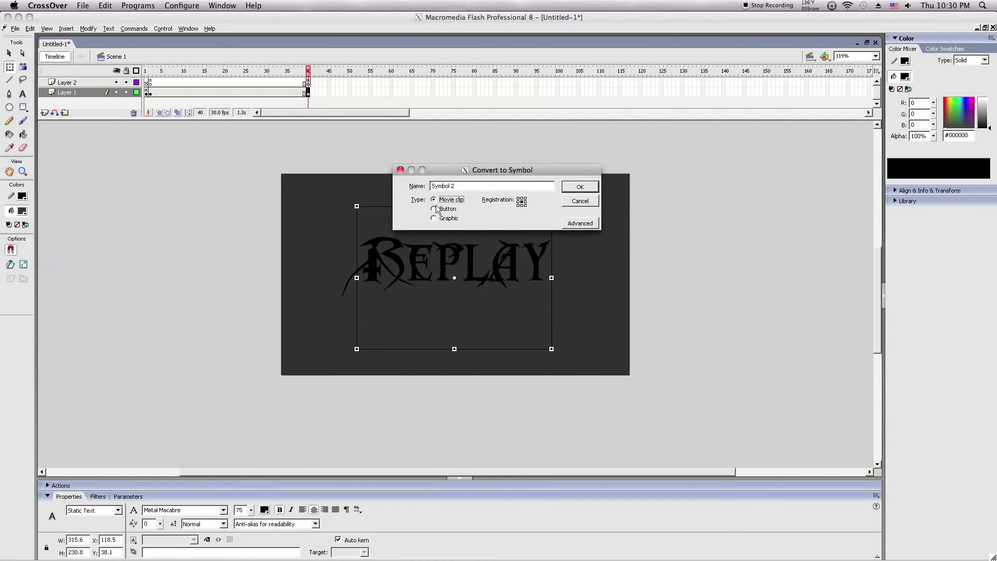
{"action": "left_click", "coordinate": [579, 188]}
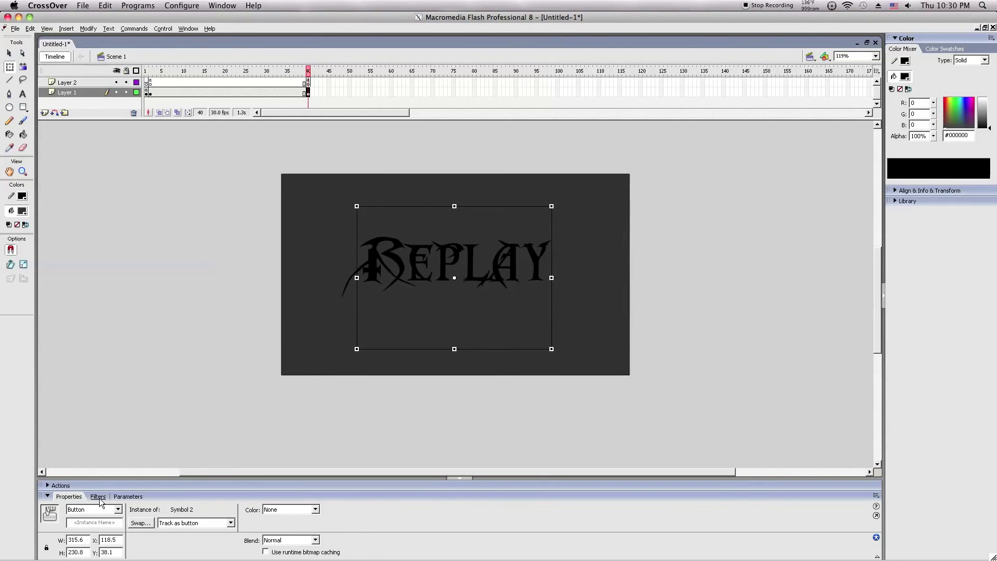
{"action": "left_click", "coordinate": [59, 485]}
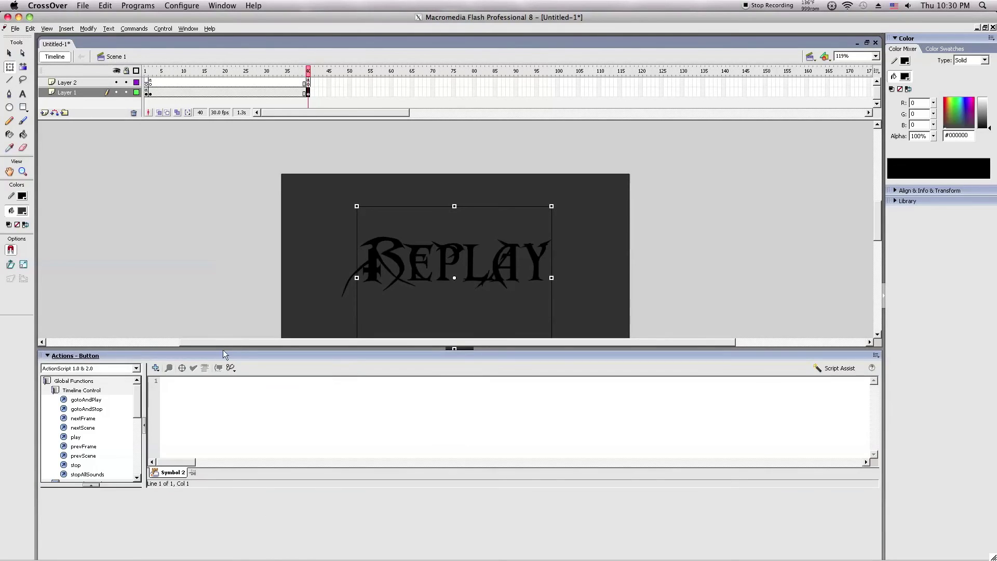
Copy the PLAY button's script from frame 1
{"action": "left_click", "coordinate": [174, 397]}
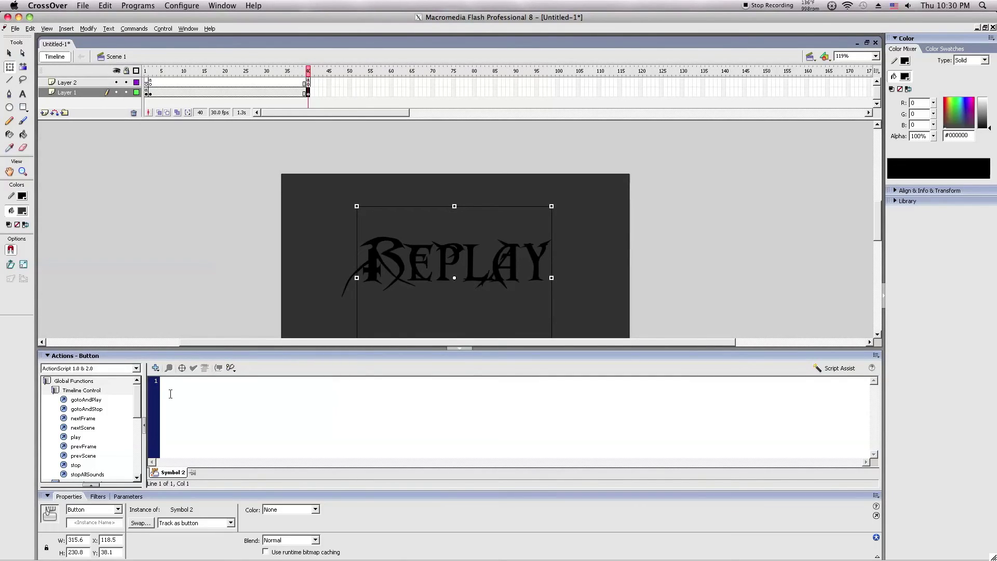
{"action": "left_click", "coordinate": [147, 75]}
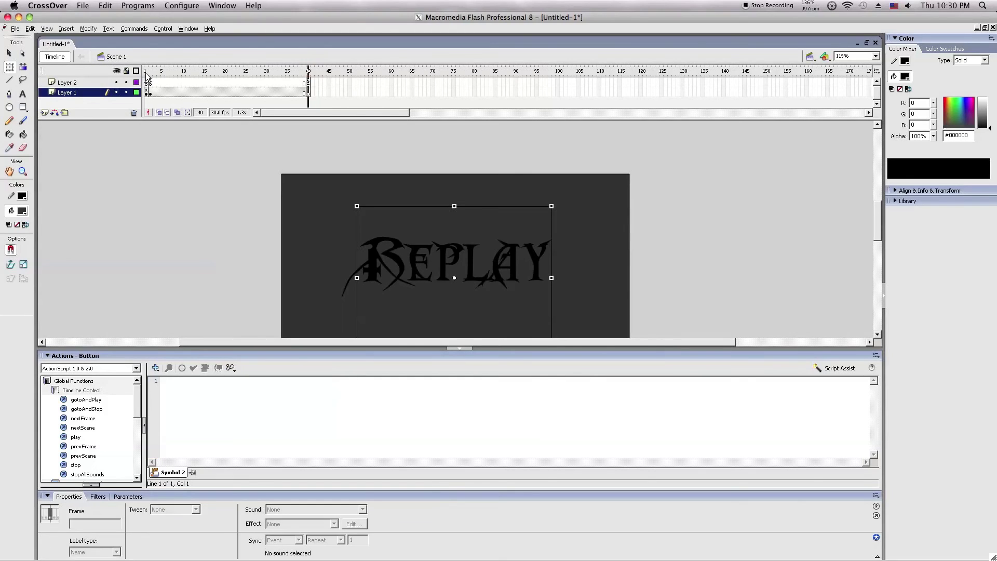
{"action": "left_click", "coordinate": [147, 77]}
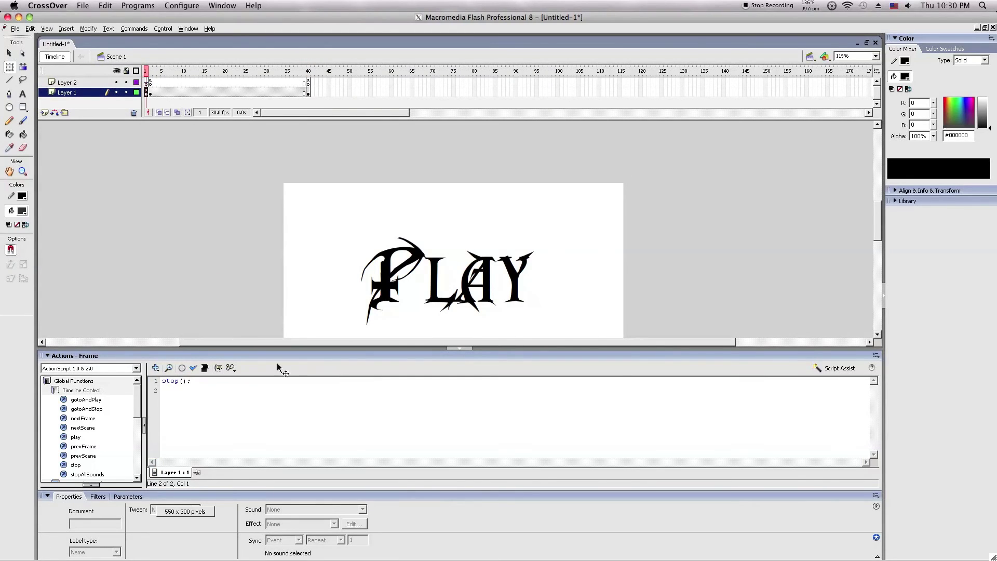
{"action": "left_click_drag", "start_coordinate": [227, 410], "coordinate": [151, 371]}
{"action": "right_click", "coordinate": [188, 387]}
{"action": "left_click", "coordinate": [205, 424]}
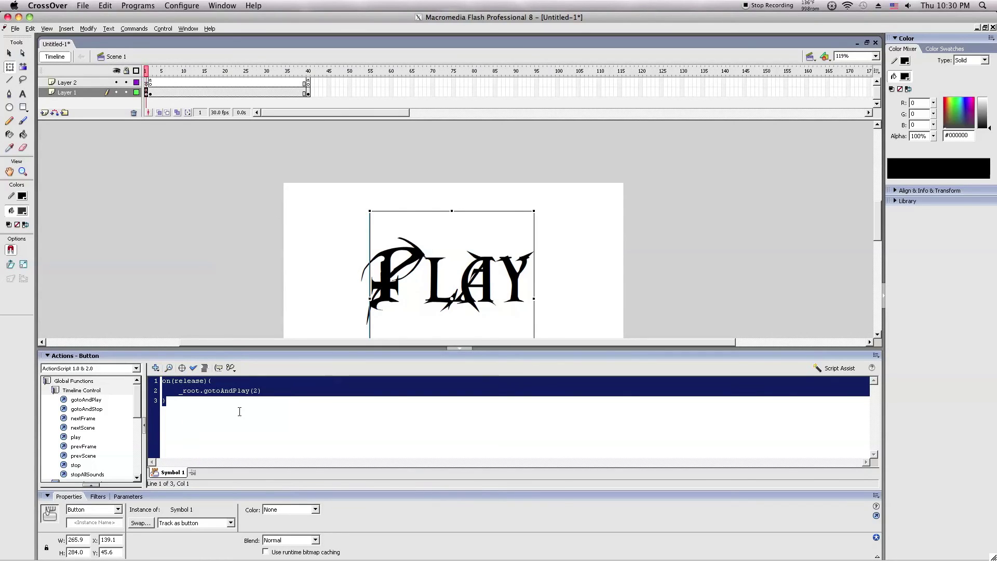
Paste the restart script onto the REPLAY button in frame 40
{"action": "left_click", "coordinate": [320, 74]}
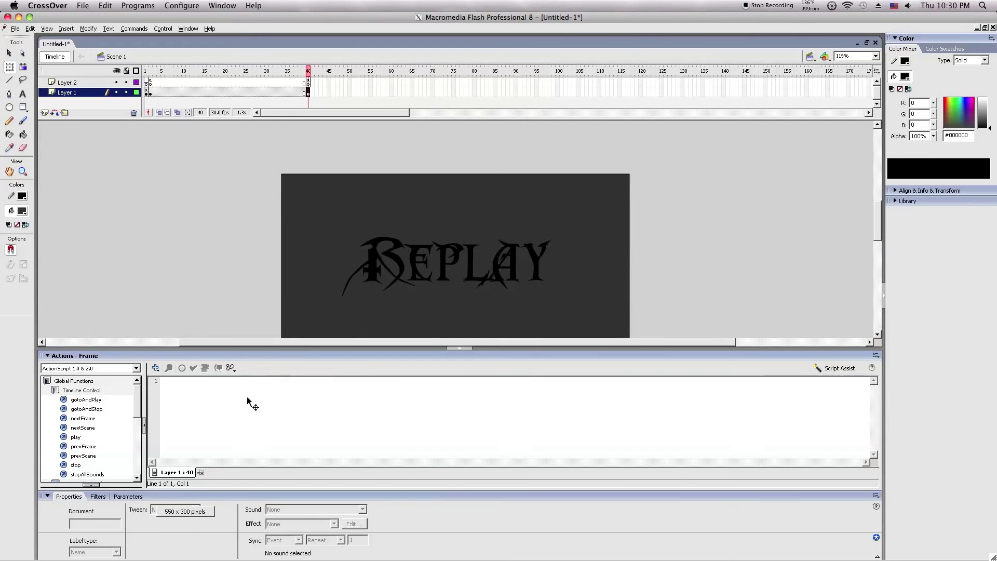
{"action": "left_click", "coordinate": [454, 260]}
{"action": "right_click", "coordinate": [190, 393]}
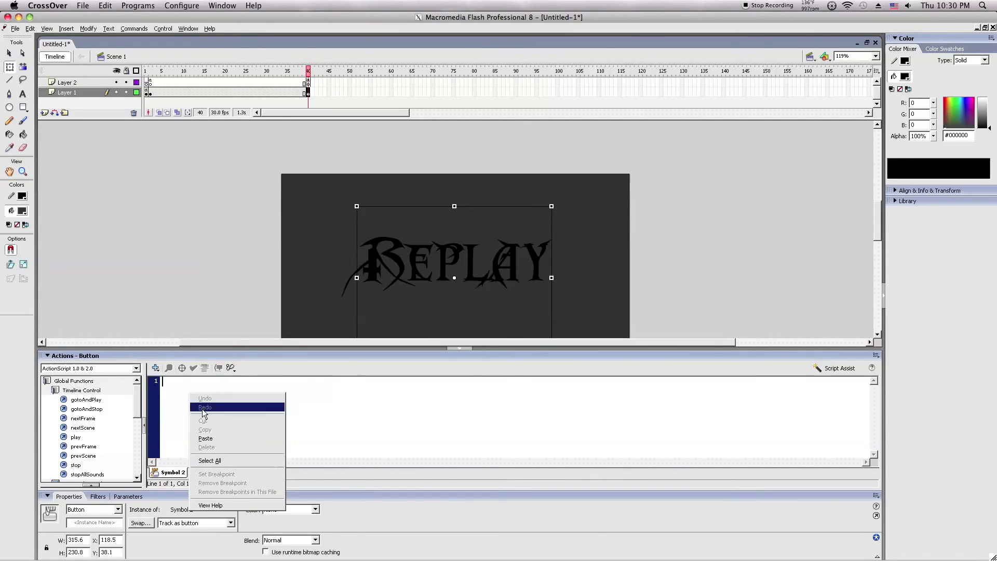
{"action": "left_click", "coordinate": [206, 438]}
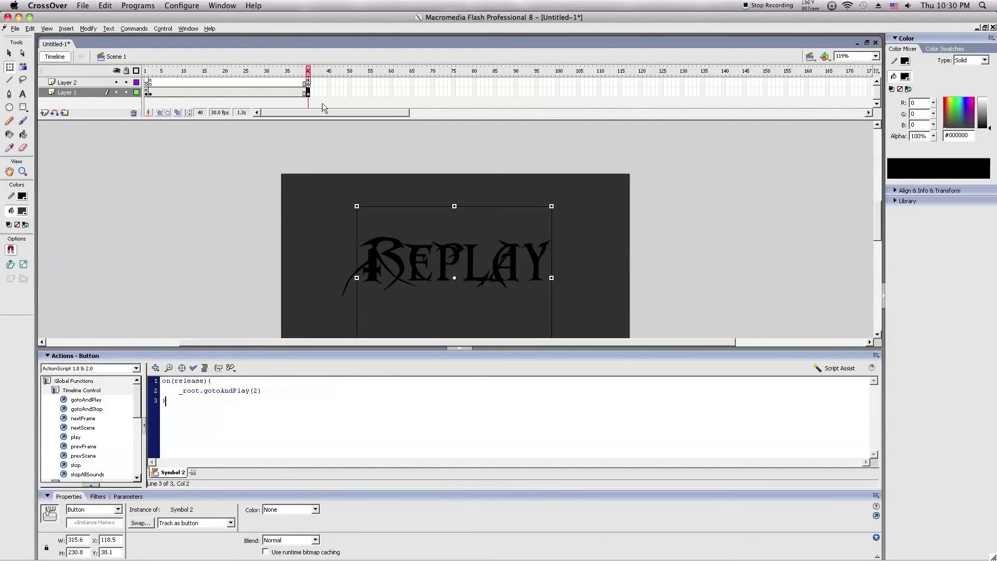
Confirm the REPLAY button's on(release){_root.gotoAndPlay(2)} script, then select frame 40 of Layer 1
{"action": "left_click", "coordinate": [309, 92]}
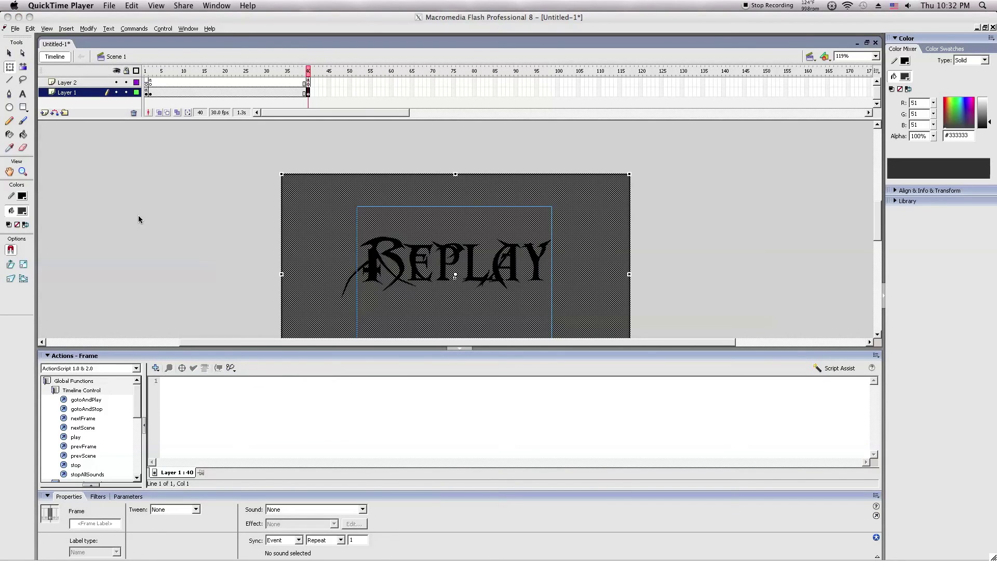
{"action": "left_click", "coordinate": [139, 216]}
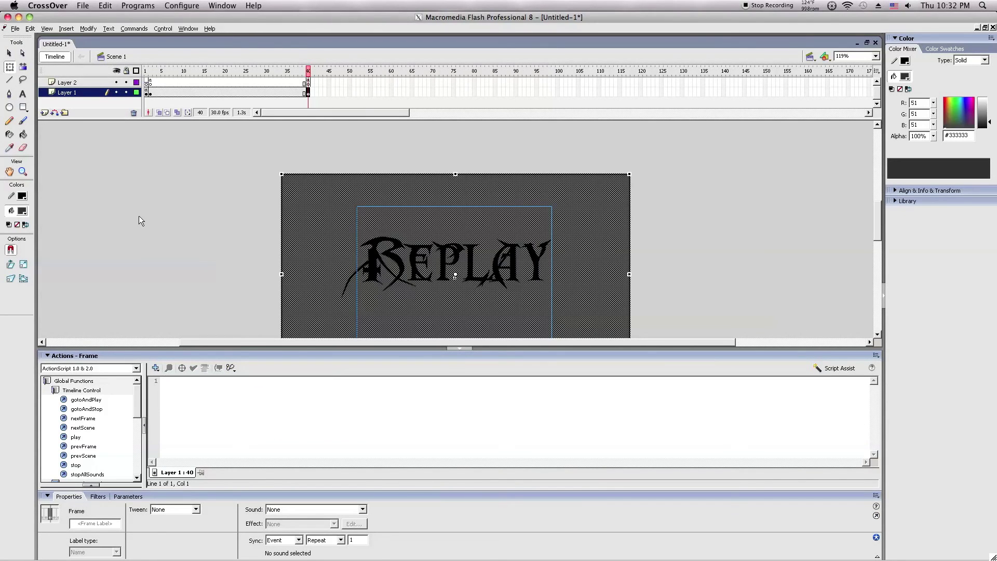
{"action": "left_click", "coordinate": [215, 179]}
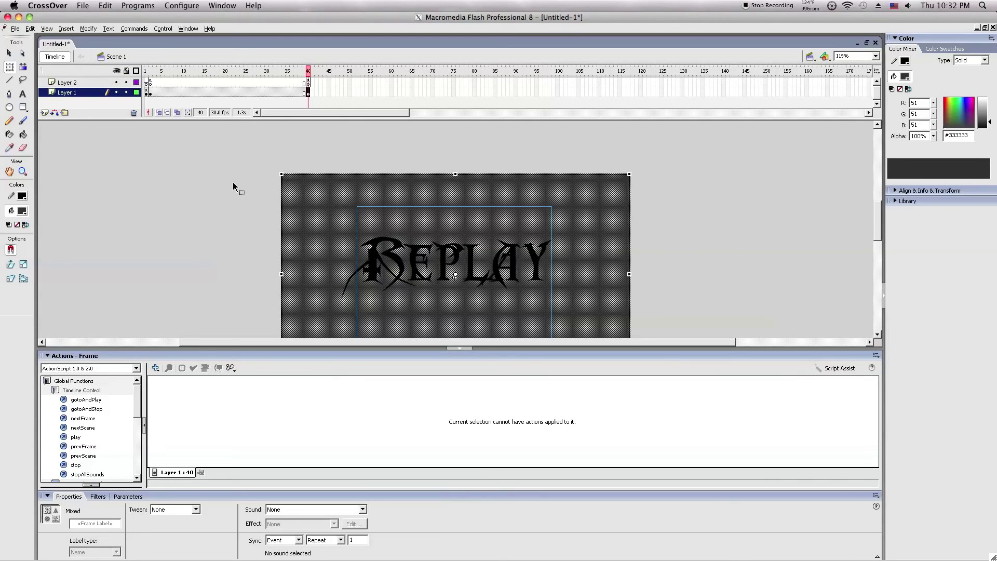
{"action": "scroll", "coordinate": [236, 183], "scroll_direction": "down", "scroll_amount": 3}
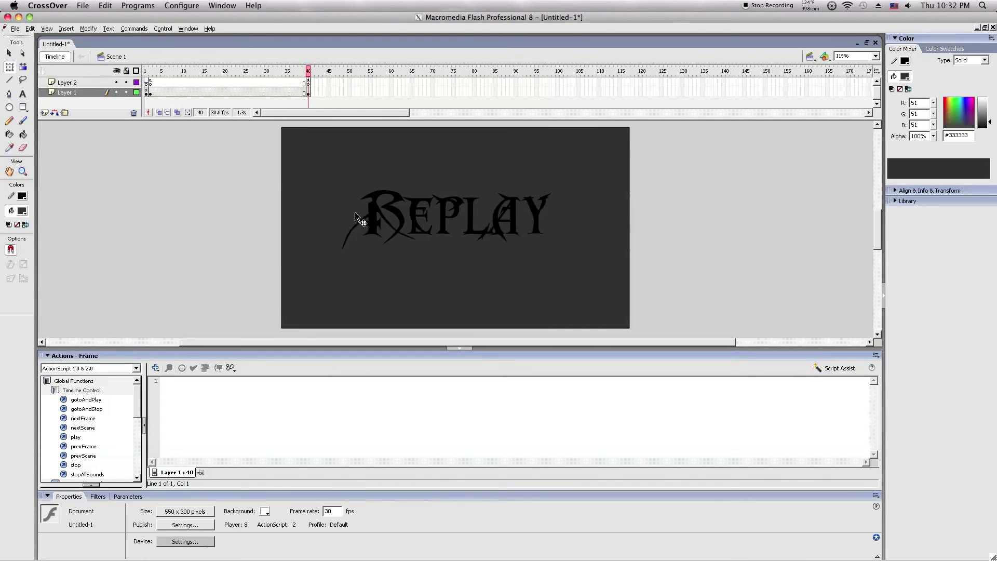
{"action": "left_click", "coordinate": [373, 217]}
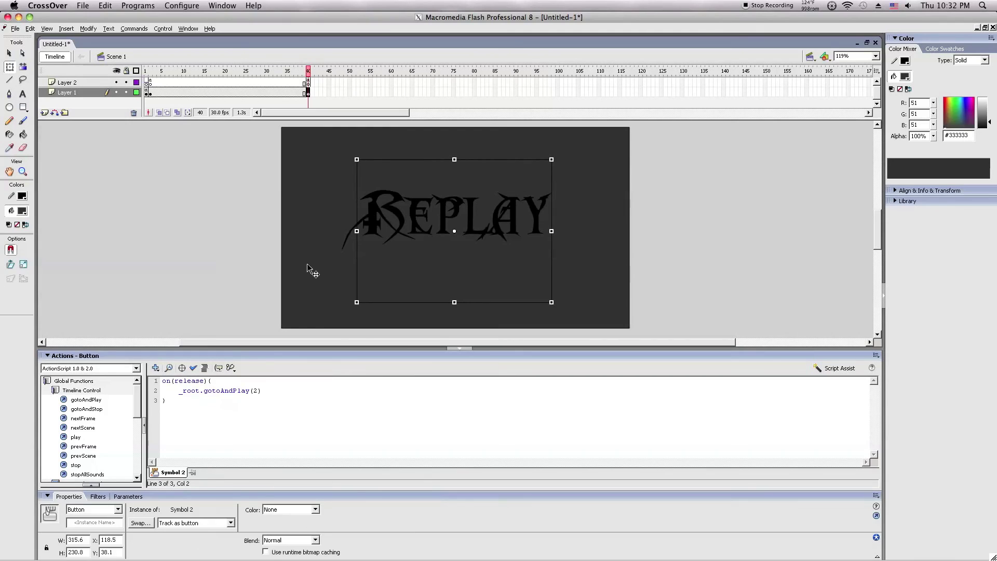
{"action": "left_click", "coordinate": [309, 95]}
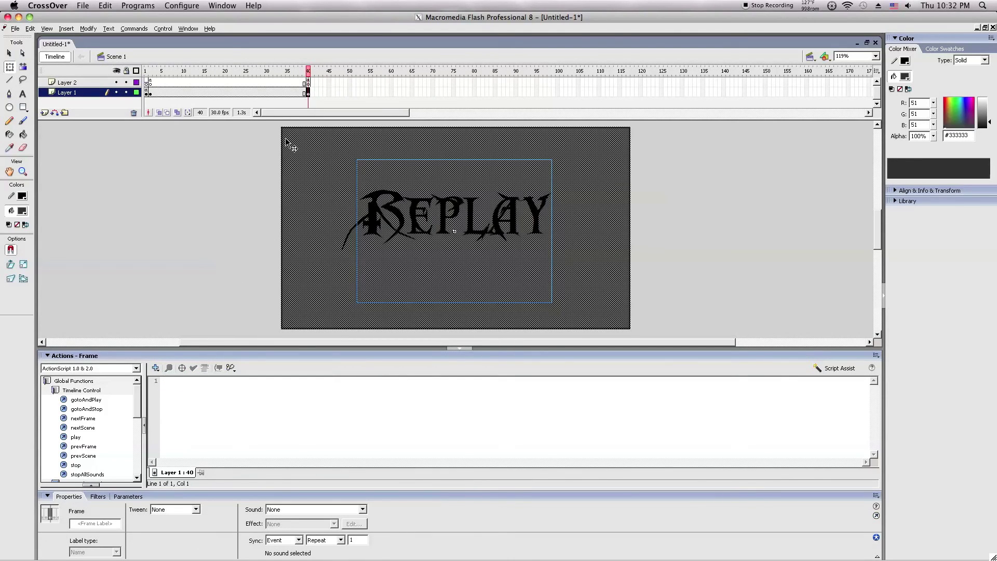
Add a stop(); action to frame 40 of Layer 1, verify it, and test the movie
{"action": "left_click", "coordinate": [176, 432]}
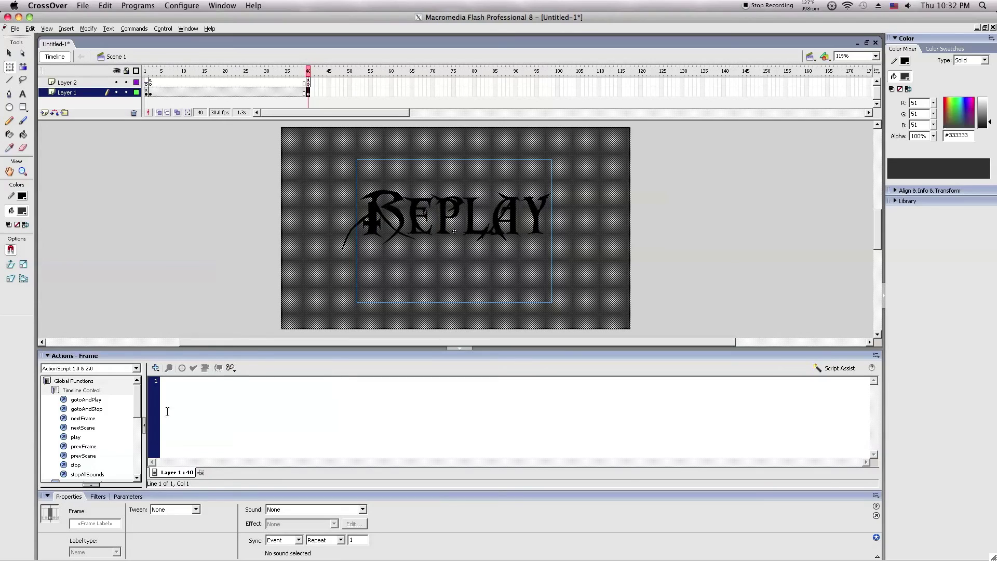
{"action": "double_click", "coordinate": [77, 466]}
{"action": "left_click", "coordinate": [143, 286]}
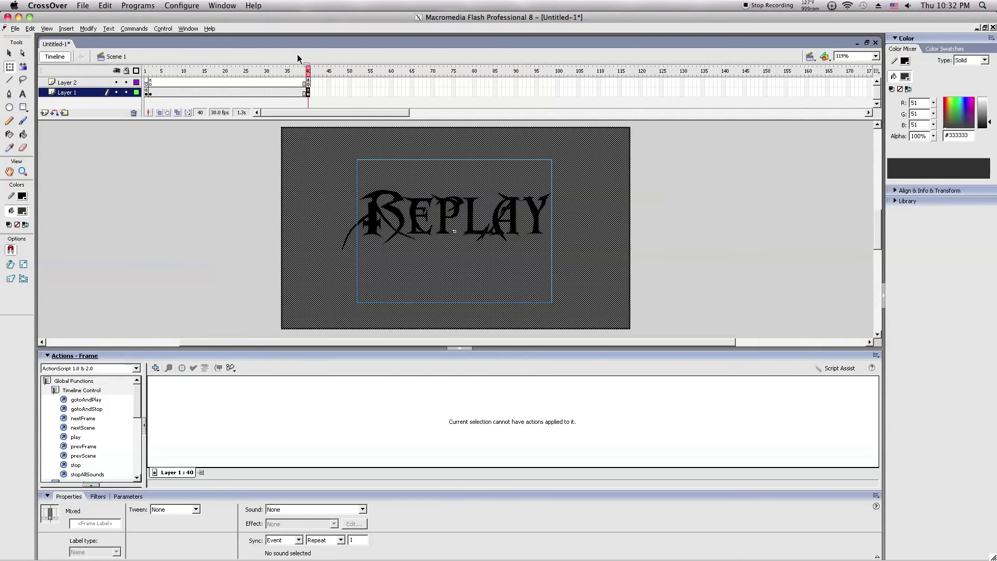
{"action": "left_click", "coordinate": [318, 71]}
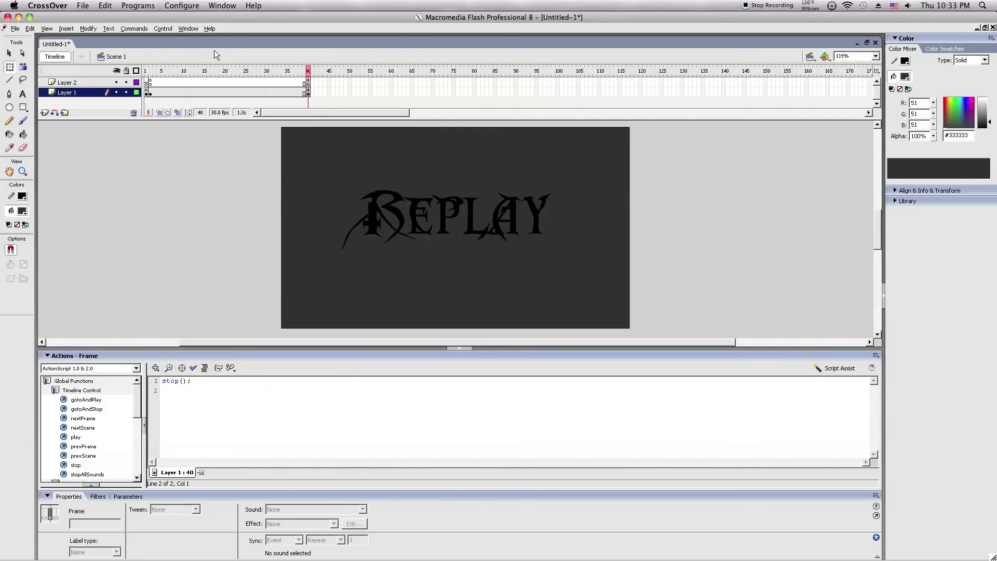
{"action": "left_click", "coordinate": [162, 29]}
{"action": "left_click", "coordinate": [187, 113]}
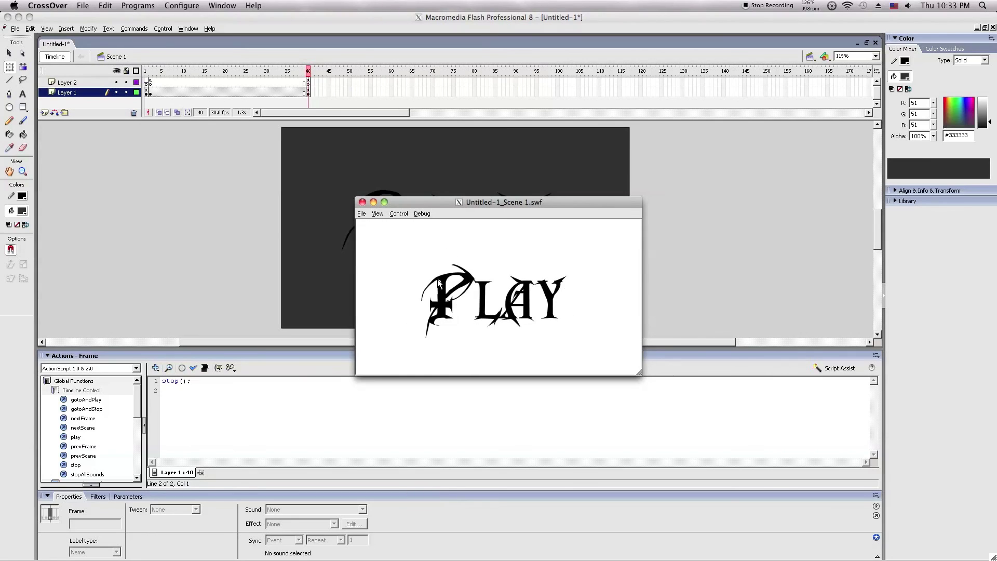
{"action": "left_click", "coordinate": [443, 294]}
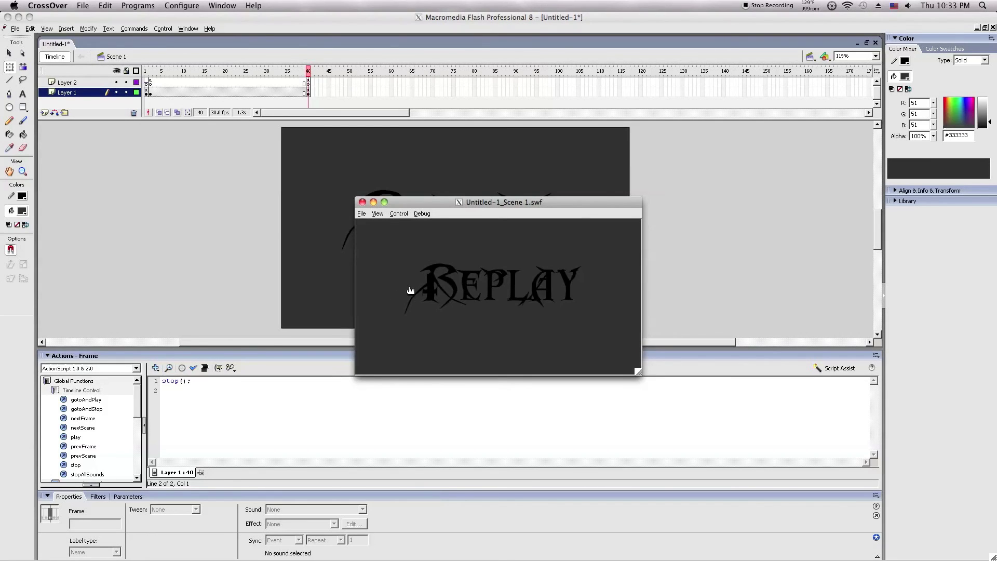
{"action": "left_click", "coordinate": [435, 295]}
{"action": "left_click", "coordinate": [362, 202]}
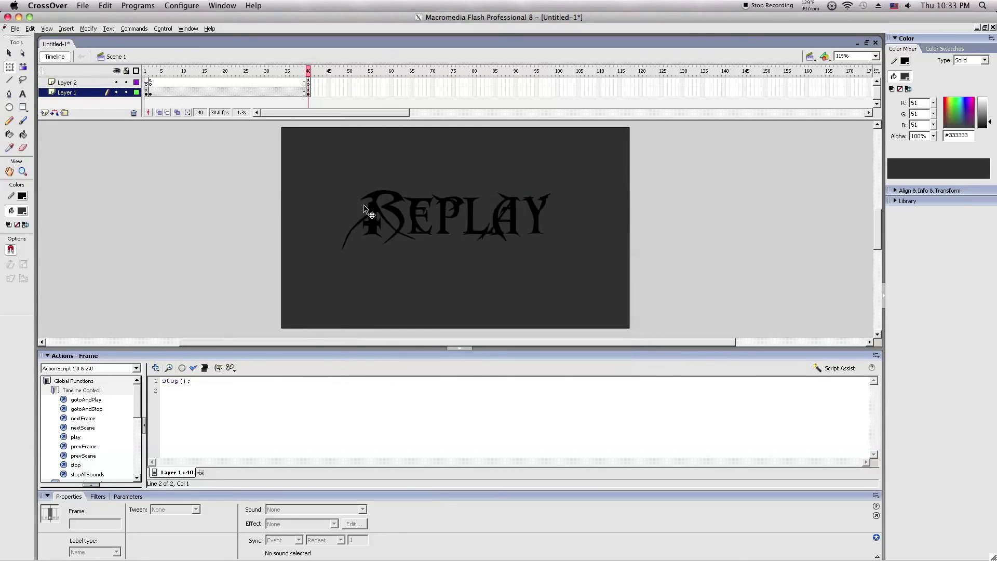
Change the REPLAY button's script from gotoAndPlay(2) to gotoAndPlay(1)
{"action": "left_click", "coordinate": [191, 382]}
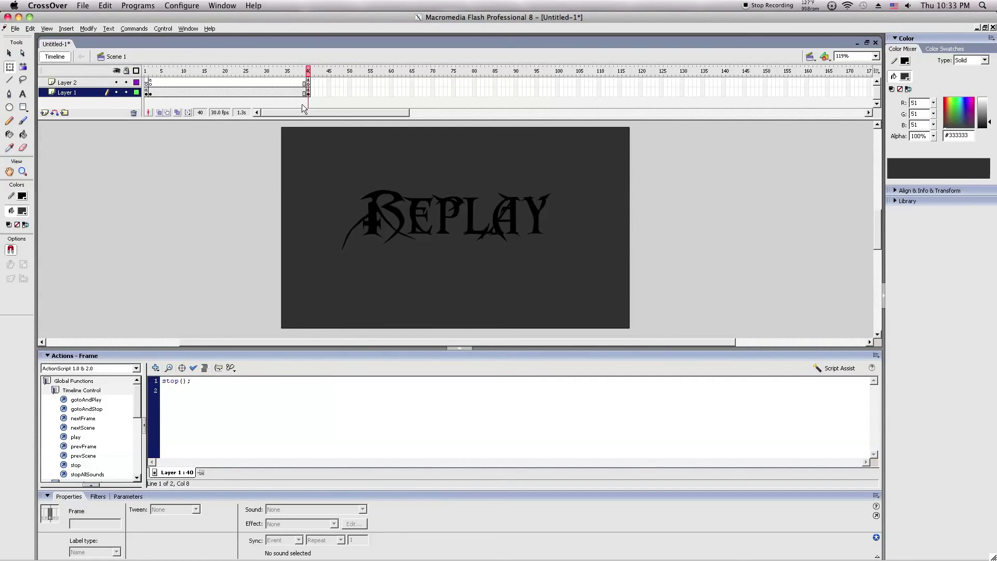
{"action": "left_click", "coordinate": [373, 243]}
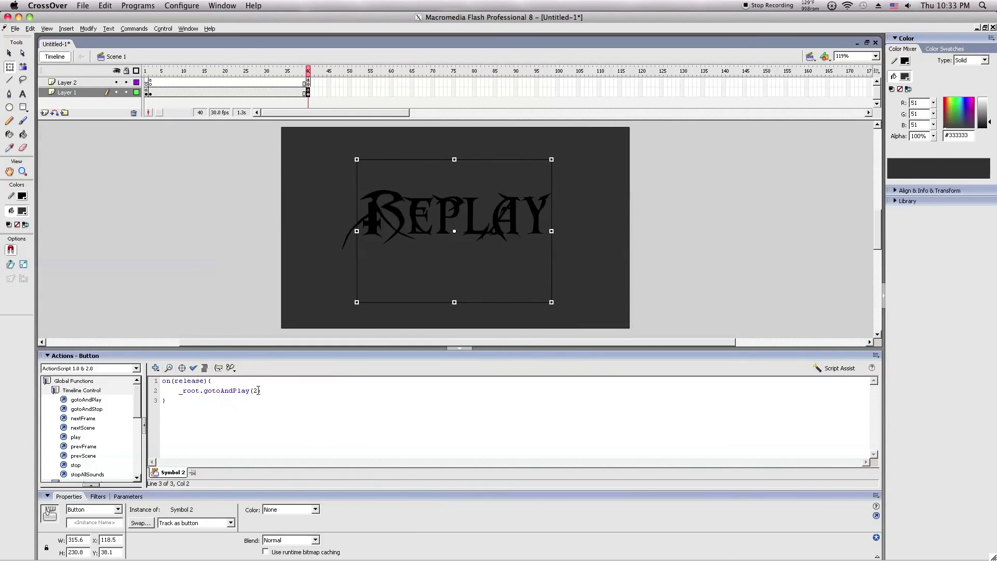
{"action": "left_click", "coordinate": [258, 391]}
{"action": "key", "text": "BackSpace"}
{"action": "type", "text": "1"}
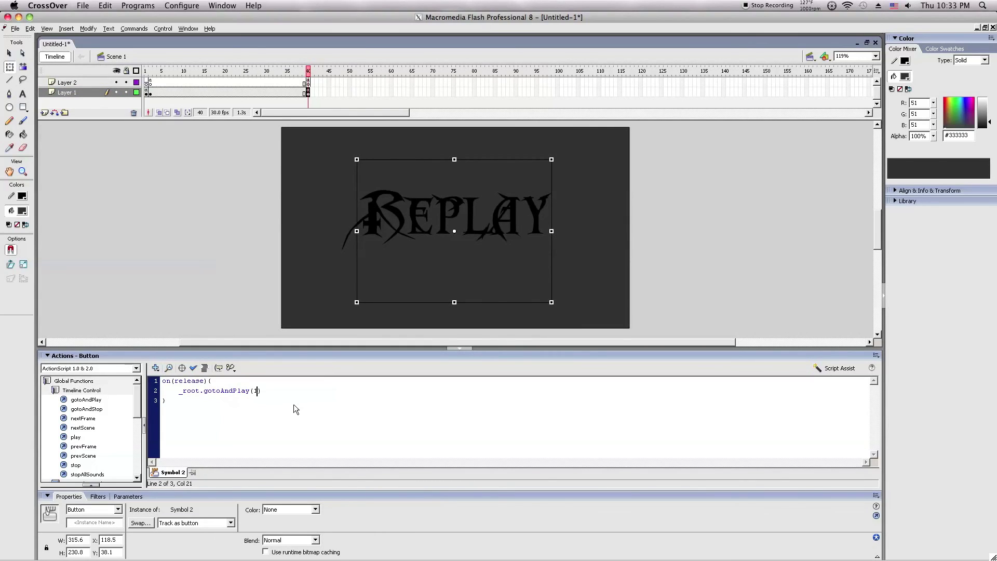
{"action": "left_click", "coordinate": [400, 415]}
Test the scene, pressing PLAY then REPLAY to confirm the restart, and close the player
{"action": "left_click", "coordinate": [162, 28]}
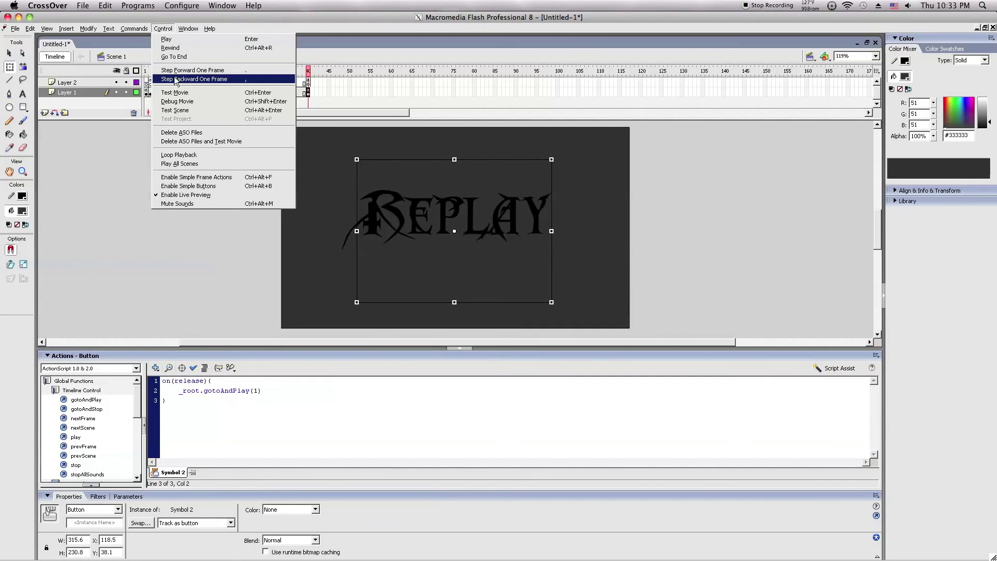
{"action": "left_click", "coordinate": [175, 110]}
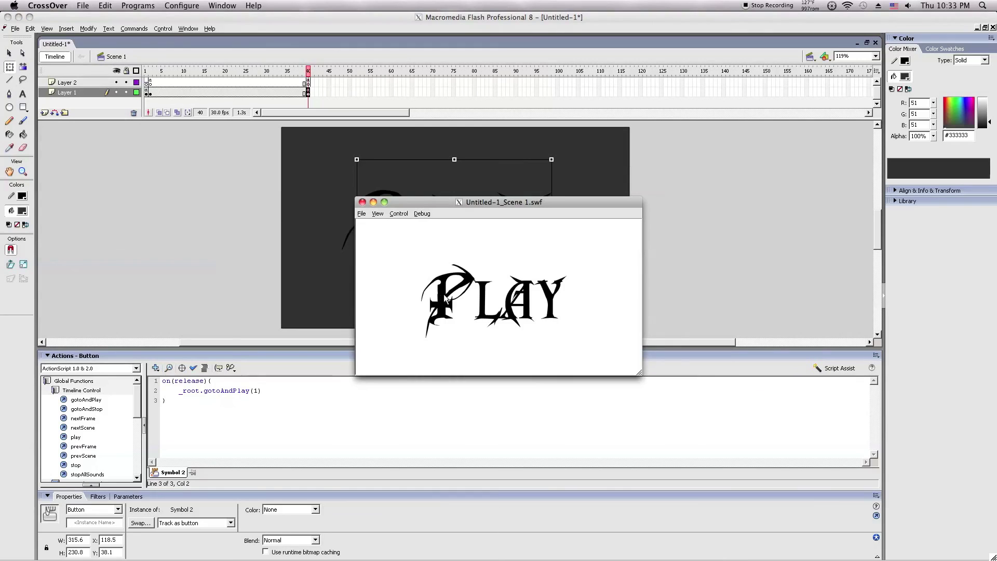
{"action": "left_click", "coordinate": [453, 295]}
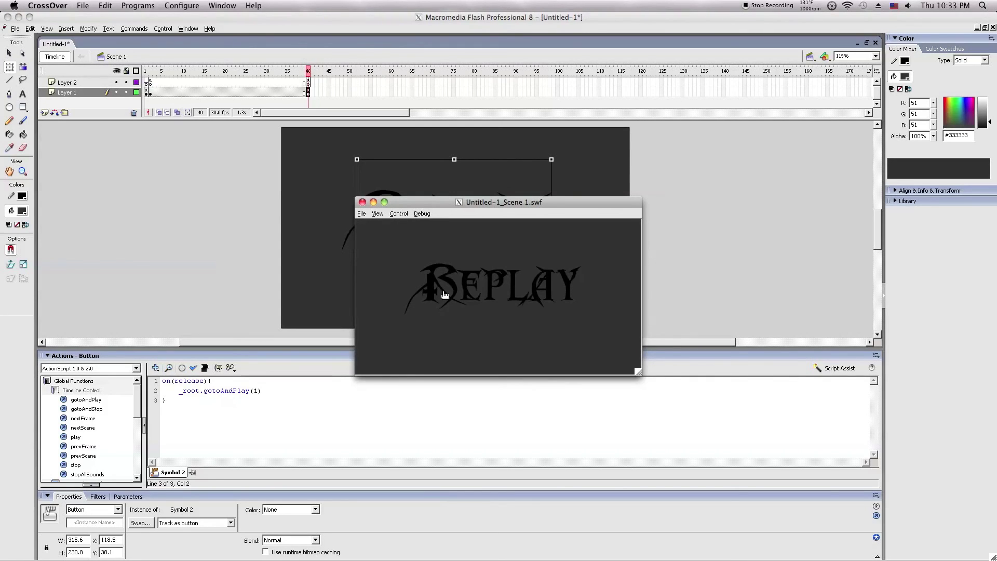
{"action": "left_click", "coordinate": [444, 295]}
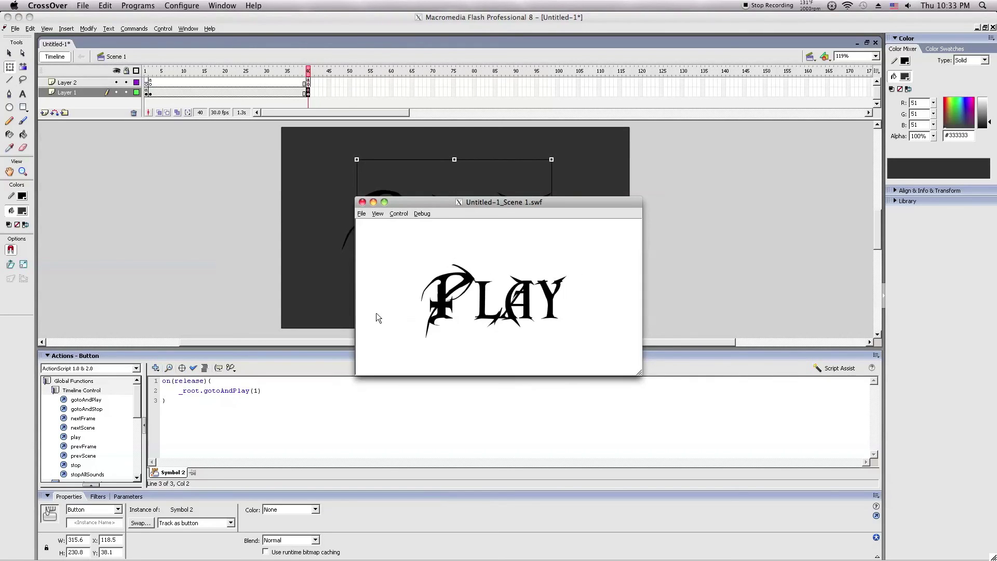
{"action": "left_click", "coordinate": [363, 202]}
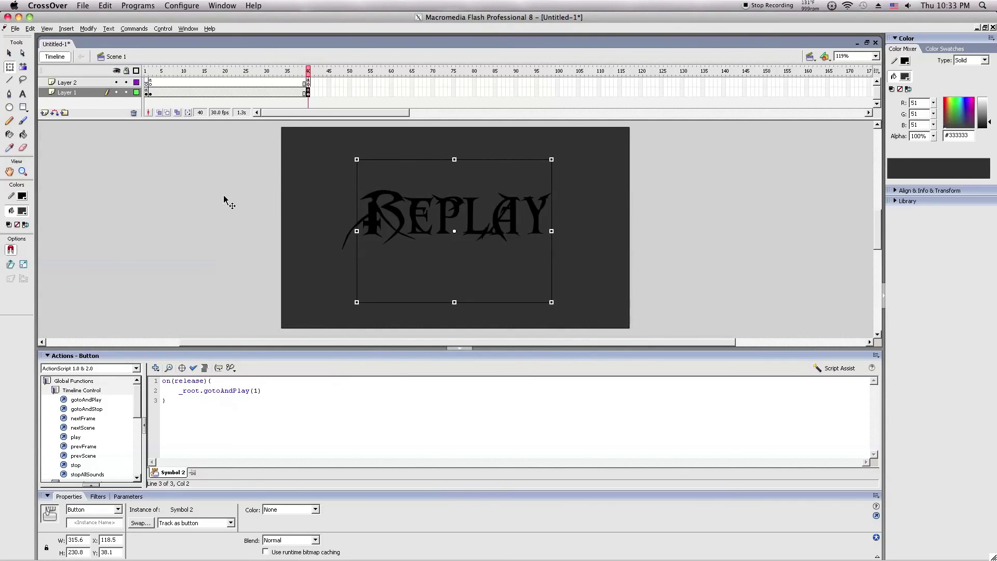
{"action": "left_click", "coordinate": [72, 336]}
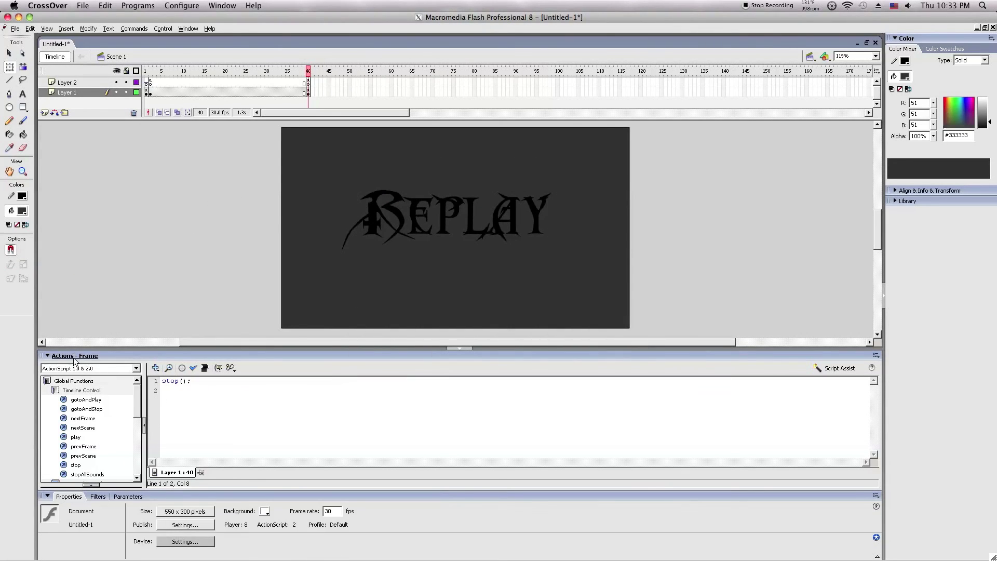
{"action": "left_click", "coordinate": [157, 382]}
{"action": "left_click", "coordinate": [157, 390]}
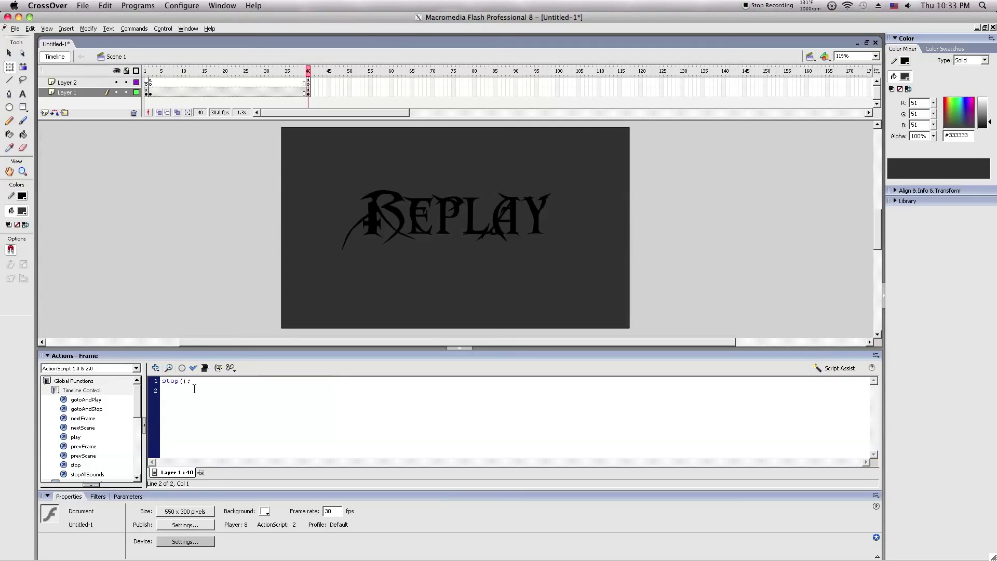
{"action": "left_click", "coordinate": [311, 80]}
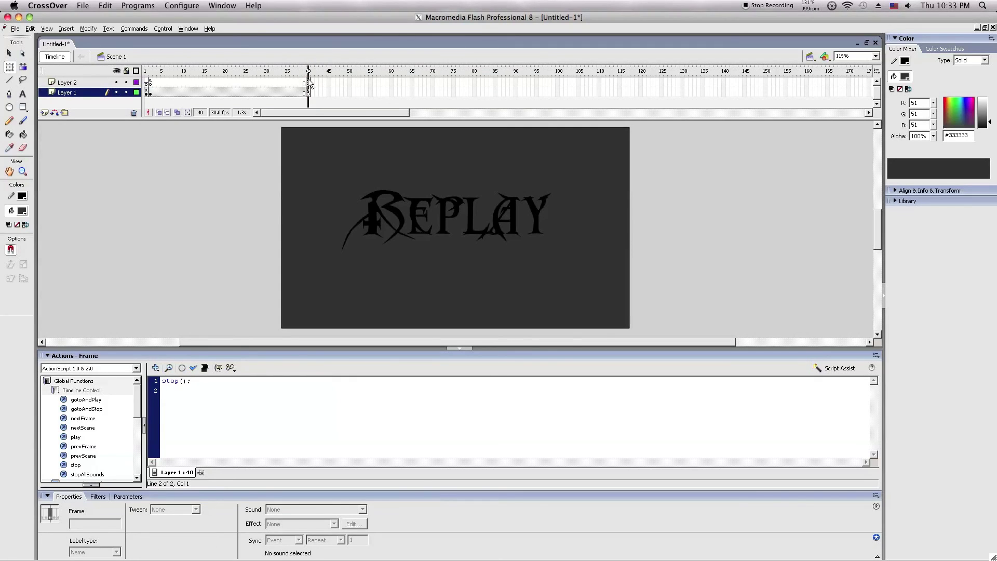
{"action": "left_click", "coordinate": [307, 83]}
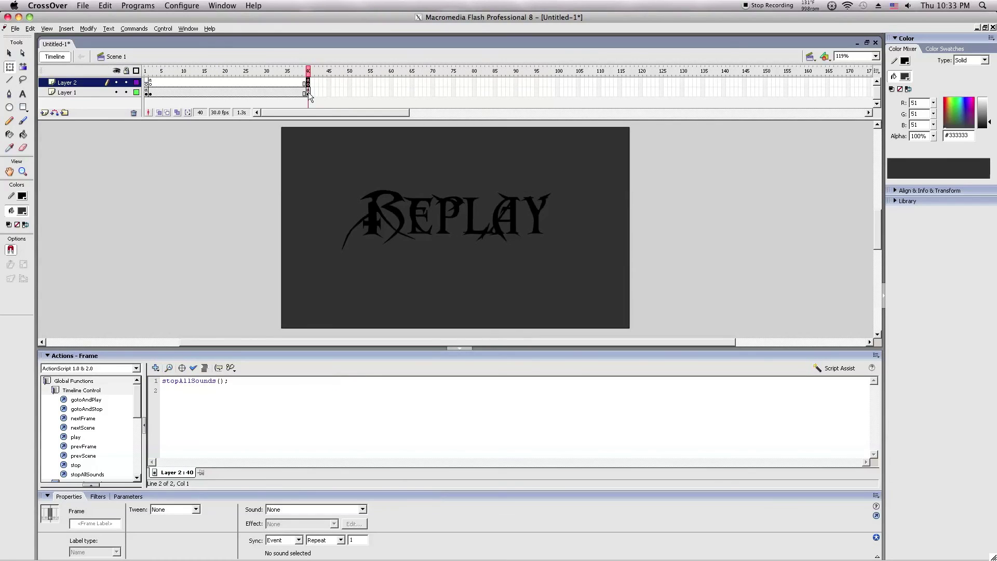
{"action": "left_click", "coordinate": [308, 92]}
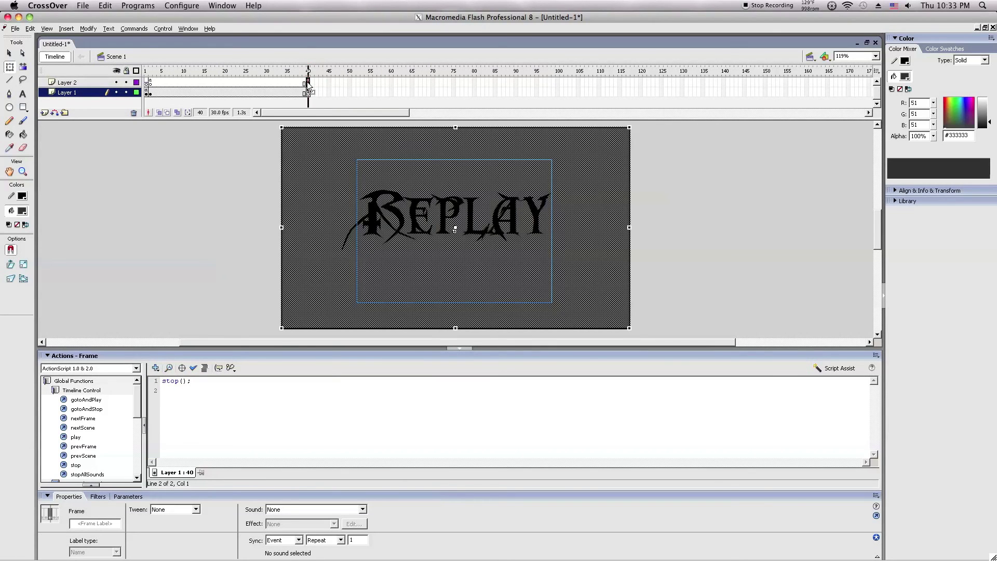
{"action": "left_click", "coordinate": [307, 82]}
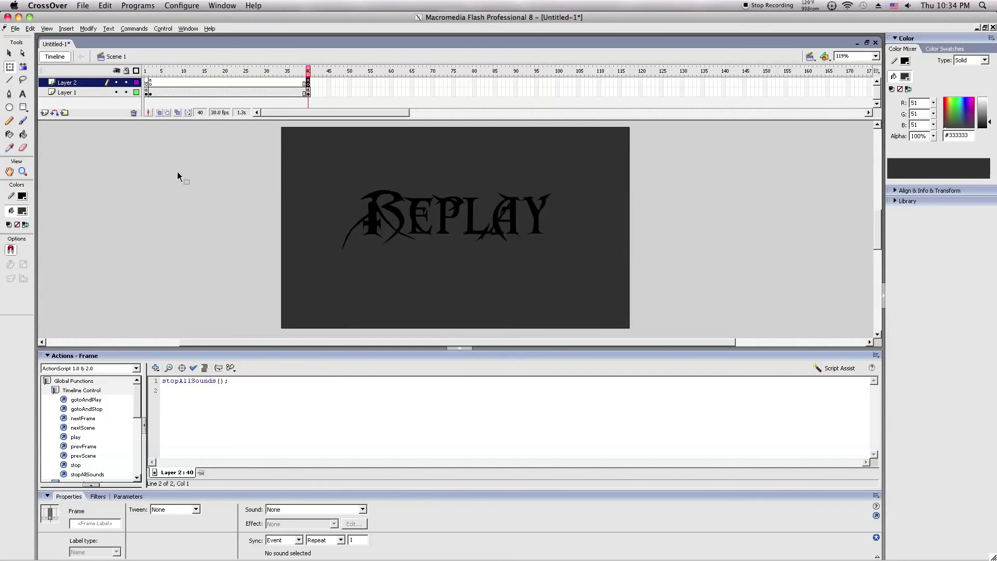
{"action": "left_click", "coordinate": [176, 228]}
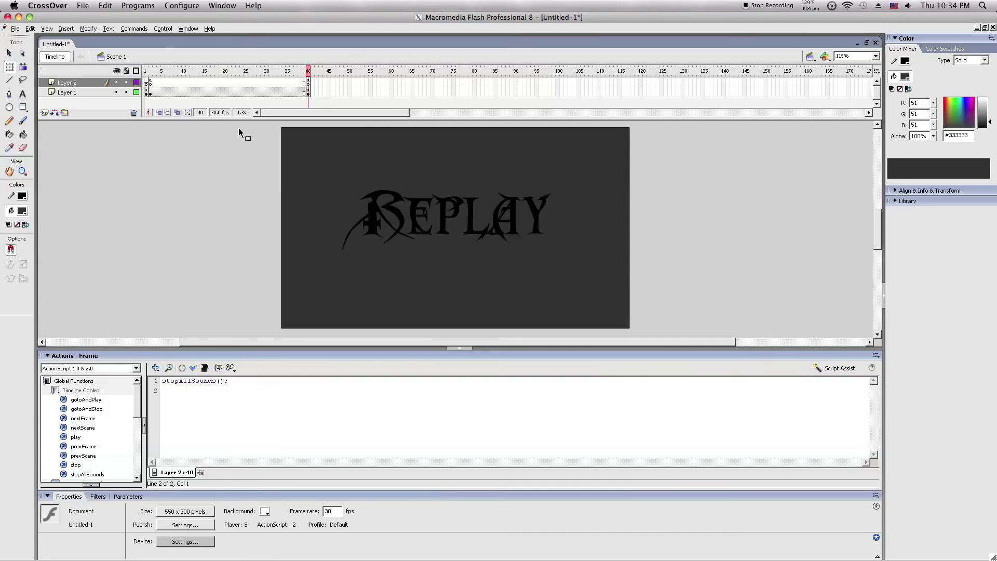
{"action": "left_click_drag", "start_coordinate": [239, 125], "coordinate": [280, 108]}
{"action": "left_click_drag", "start_coordinate": [632, 338], "coordinate": [843, 213]}
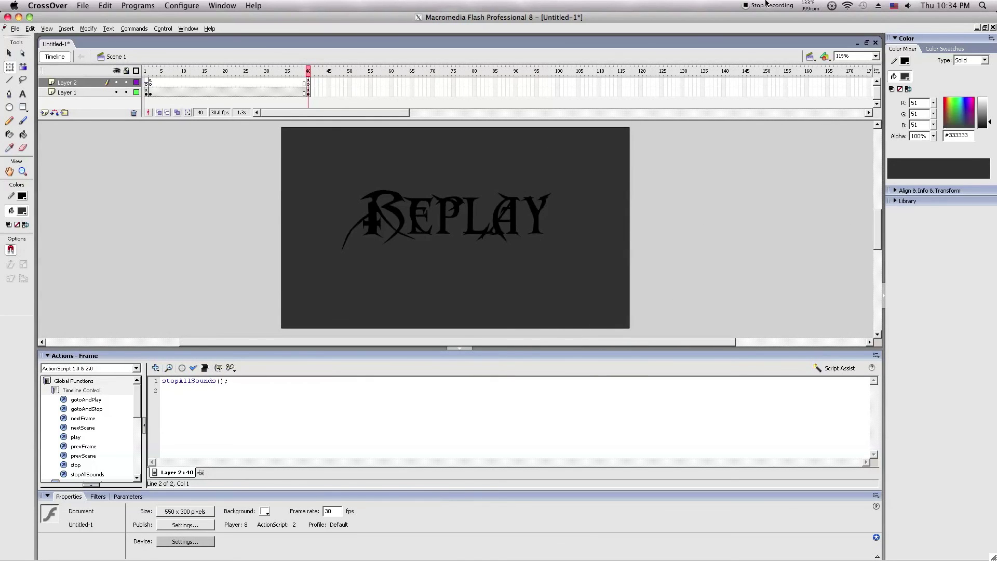